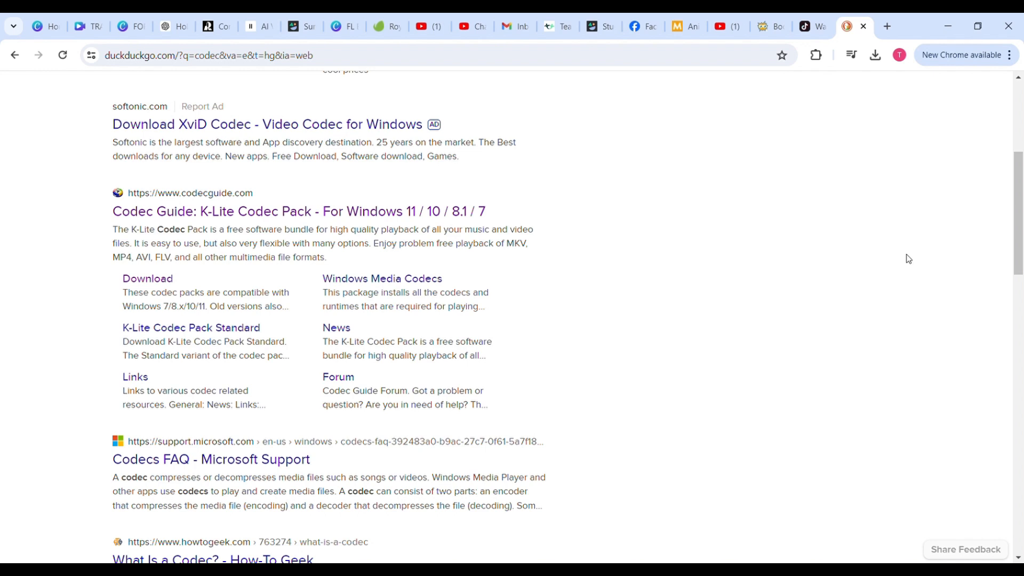
Open the Codec Guide site from the search results and go to its K-Lite Codec Pack download page
{"action": "left_click", "coordinate": [288, 212]}
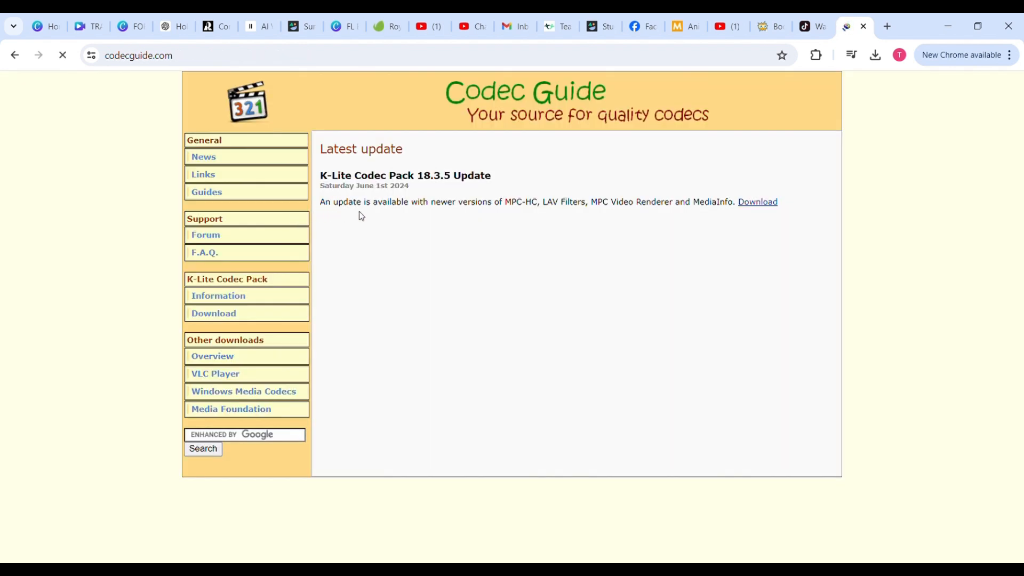
{"action": "left_click", "coordinate": [216, 315]}
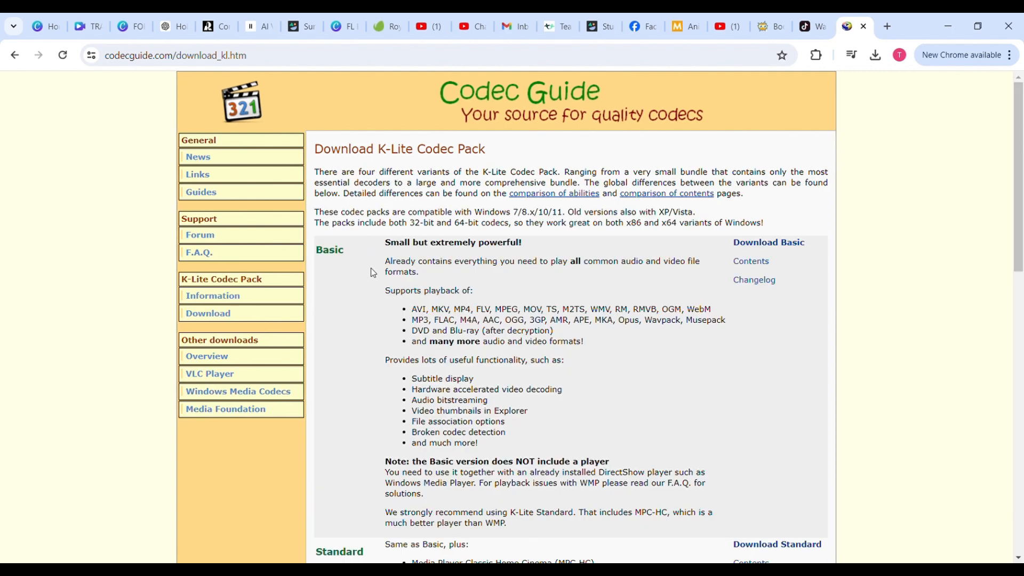
Review the descriptions of the four K-Lite Codec Pack variants on the download page
{"action": "scroll", "coordinate": [373, 273], "scroll_direction": "down", "scroll_amount": 3}
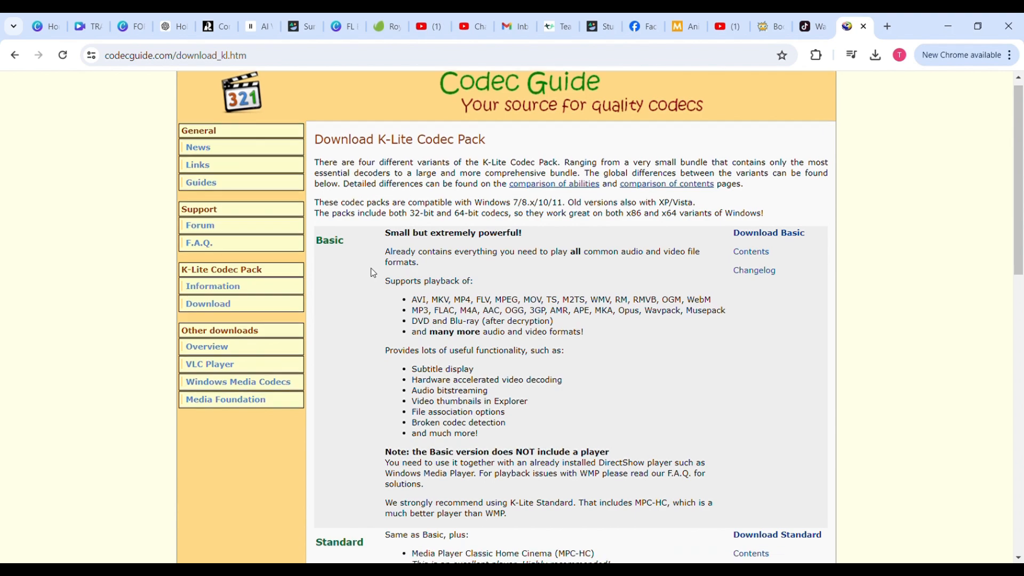
{"action": "scroll", "coordinate": [373, 273], "scroll_direction": "down", "scroll_amount": 4}
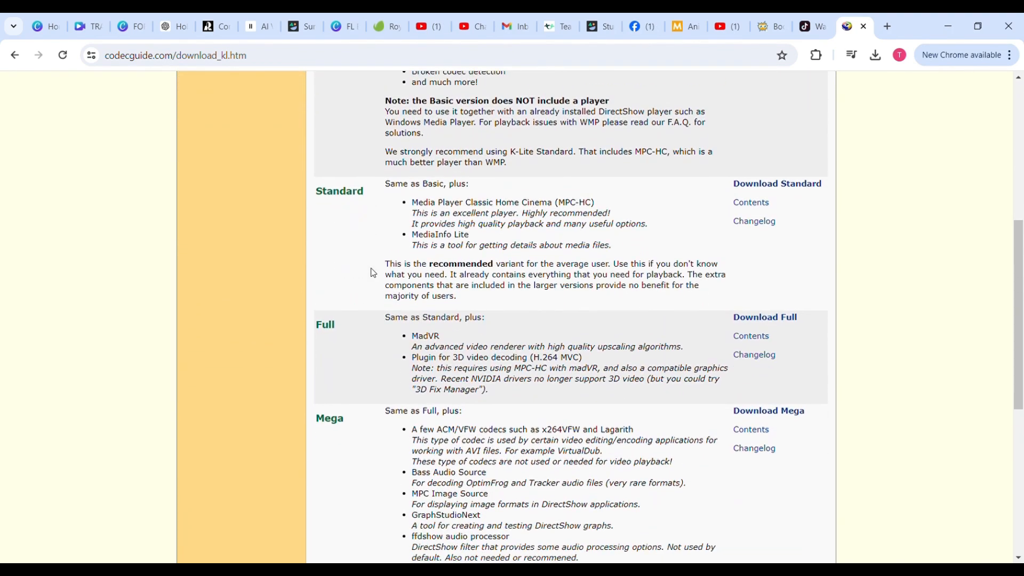
{"action": "scroll", "coordinate": [373, 273], "scroll_direction": "up", "scroll_amount": 4}
{"action": "scroll", "coordinate": [373, 273], "scroll_direction": "up", "scroll_amount": 1}
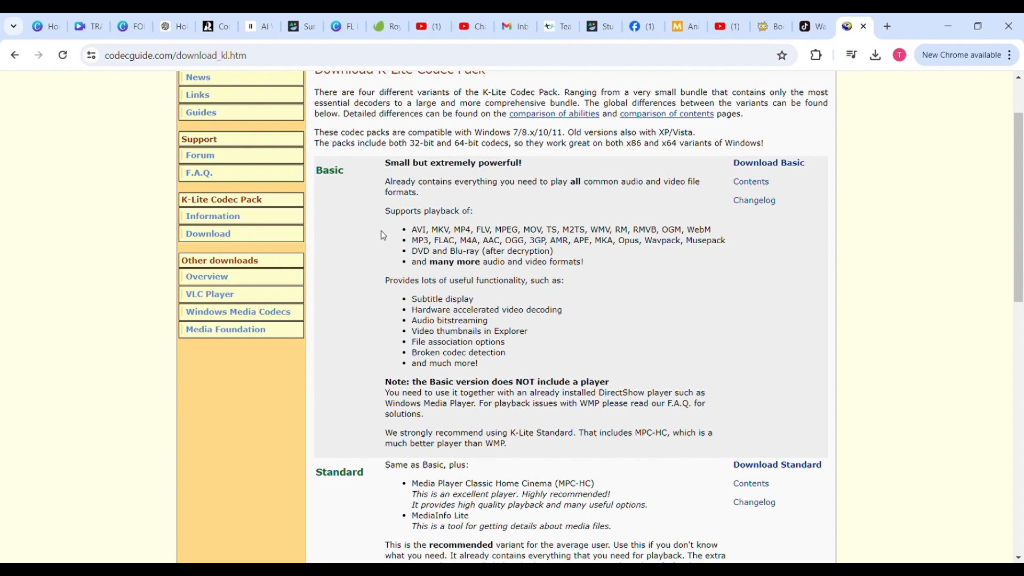
{"action": "scroll", "coordinate": [383, 235], "scroll_direction": "up", "scroll_amount": 1}
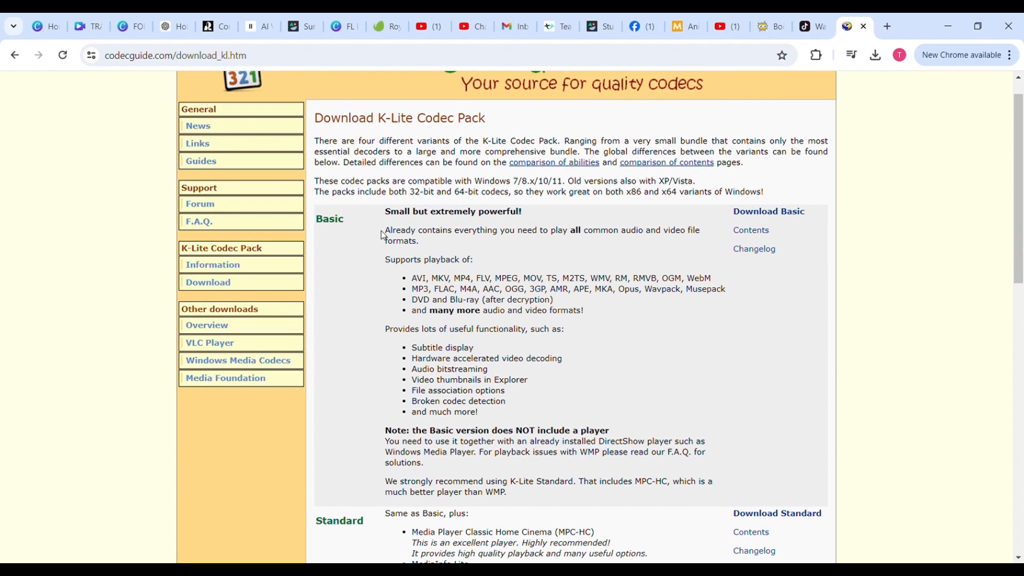
{"action": "scroll", "coordinate": [384, 236], "scroll_direction": "down", "scroll_amount": 1}
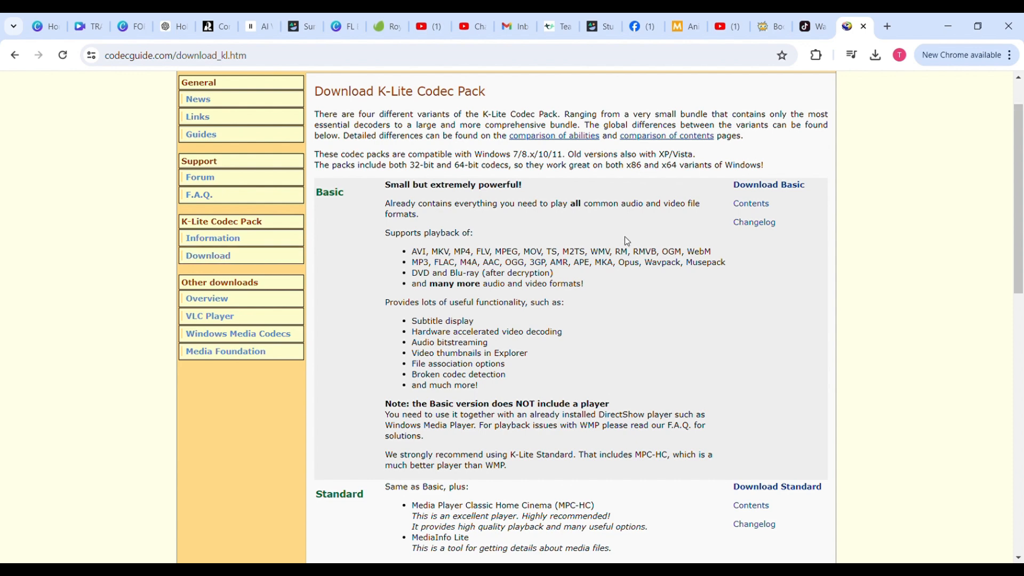
Open the K-Lite Codec Pack Basic download page and read through its version and download details
{"action": "left_click", "coordinate": [765, 187]}
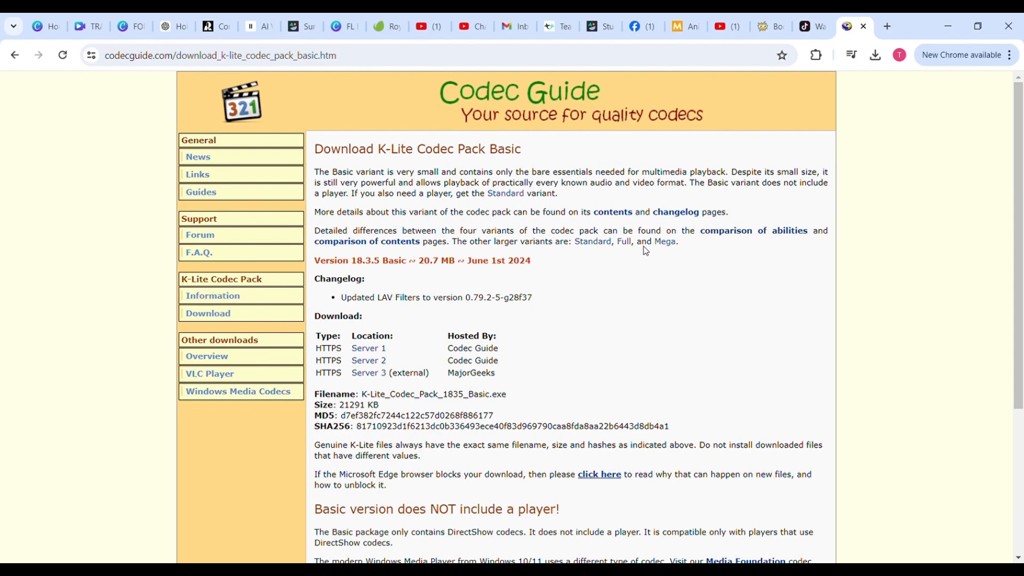
{"action": "scroll", "coordinate": [646, 250], "scroll_direction": "down", "scroll_amount": 1}
{"action": "scroll", "coordinate": [646, 251], "scroll_direction": "down", "scroll_amount": 1}
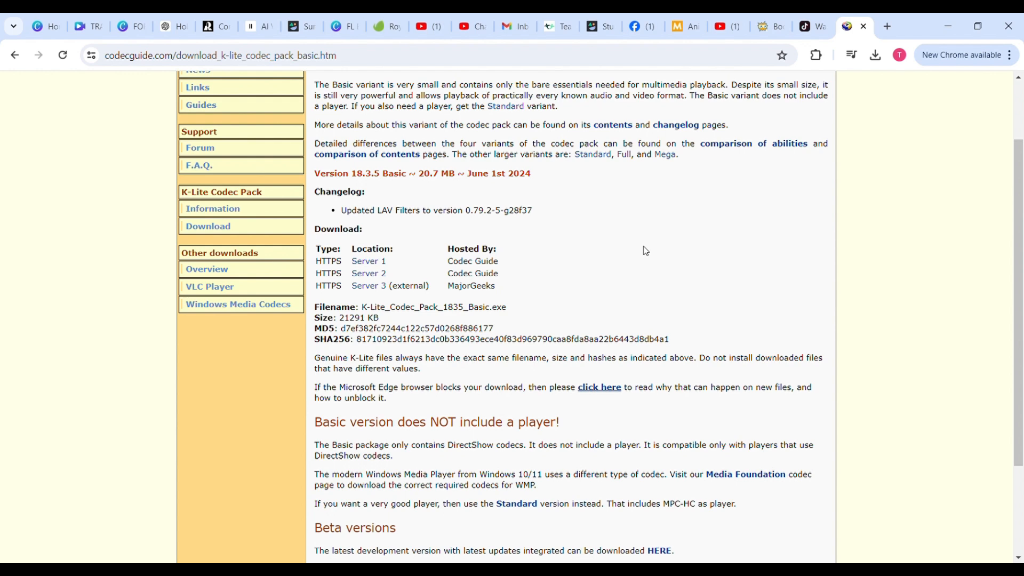
{"action": "scroll", "coordinate": [646, 251], "scroll_direction": "down", "scroll_amount": 1}
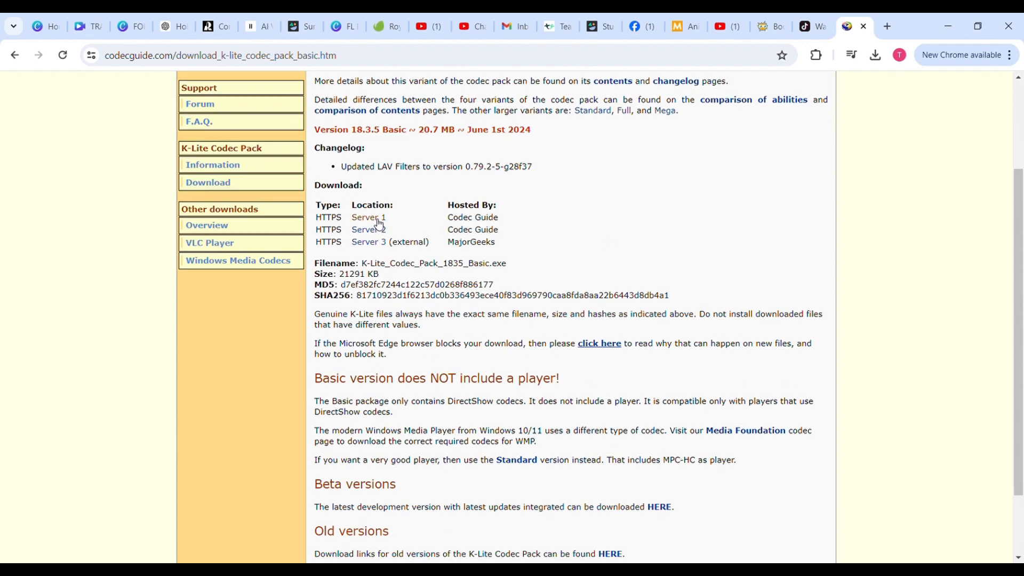
{"action": "scroll", "coordinate": [613, 235], "scroll_direction": "down", "scroll_amount": 2}
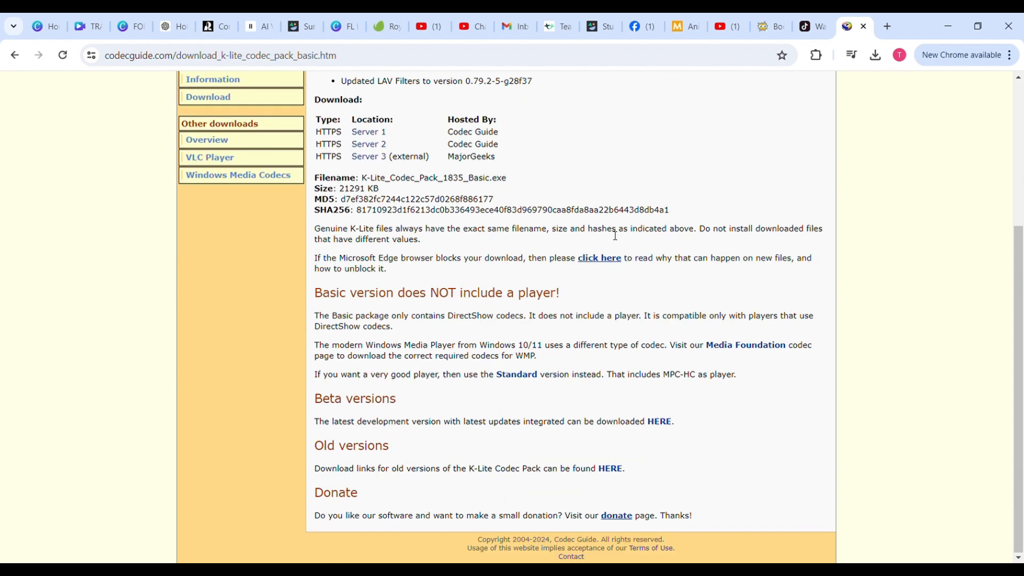
{"action": "scroll", "coordinate": [615, 235], "scroll_direction": "up", "scroll_amount": 4}
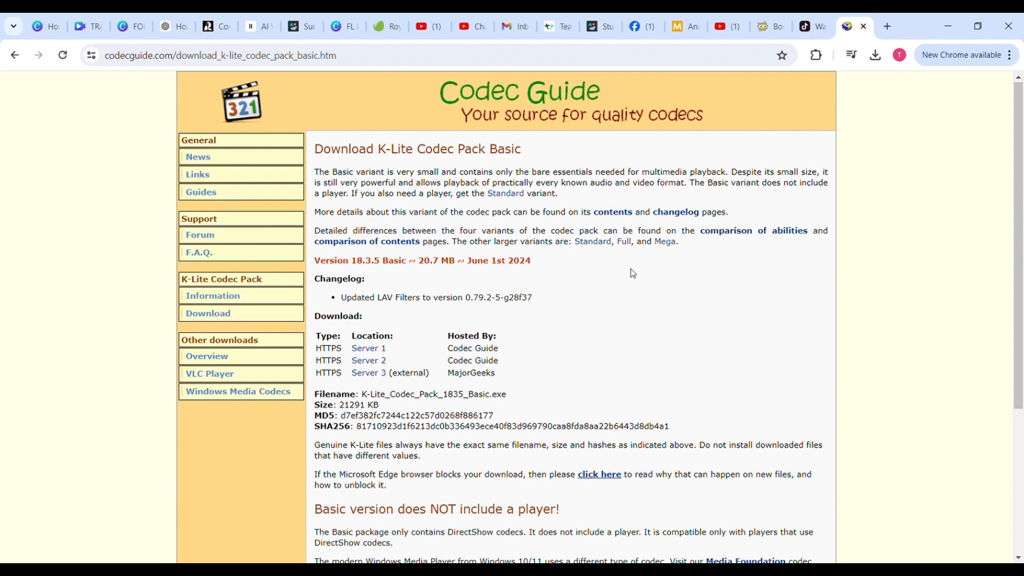
Download K-Lite_Codec_Pack_1835_Basic.exe from Server 1 and open the browser's downloads list
{"action": "left_click", "coordinate": [368, 349]}
{"action": "left_click", "coordinate": [357, 349]}
{"action": "left_click", "coordinate": [884, 61]}
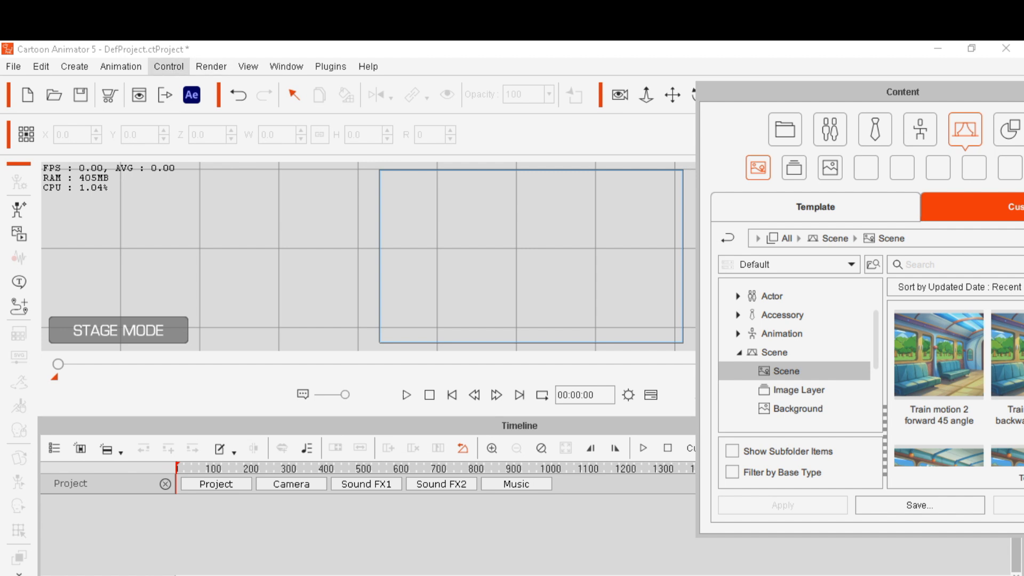
Import the video TRAIN MOTION 45 ANGLE BACKWARD 1 as a media prop into the project
{"action": "left_click", "coordinate": [74, 66]}
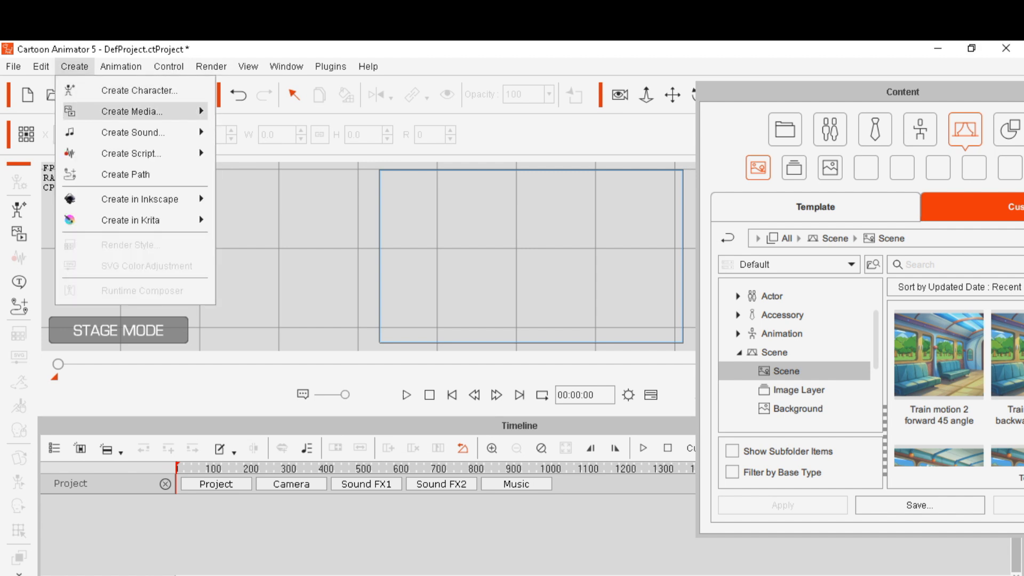
{"action": "mouse_move", "coordinate": [134, 111]}
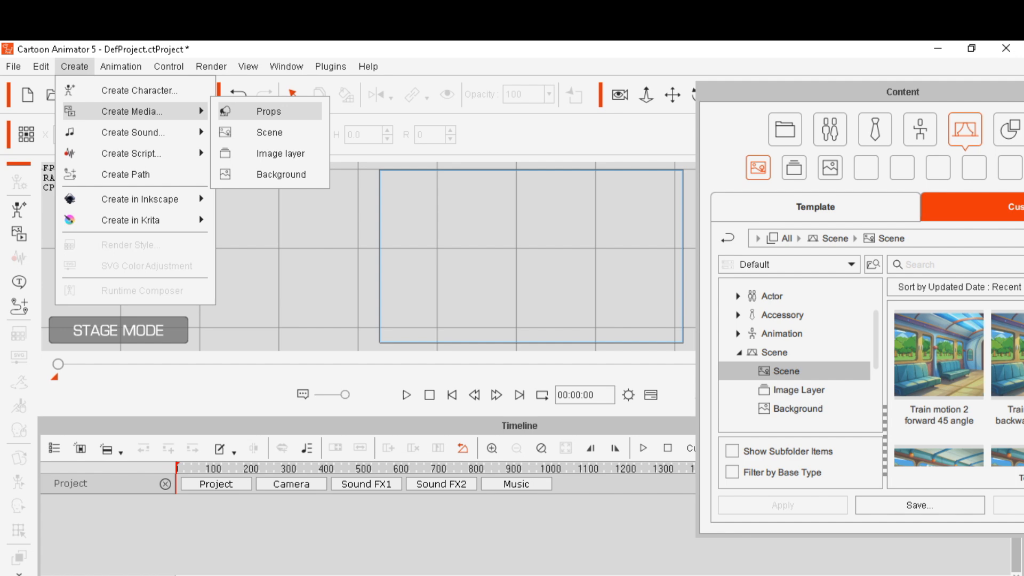
{"action": "left_click", "coordinate": [268, 111]}
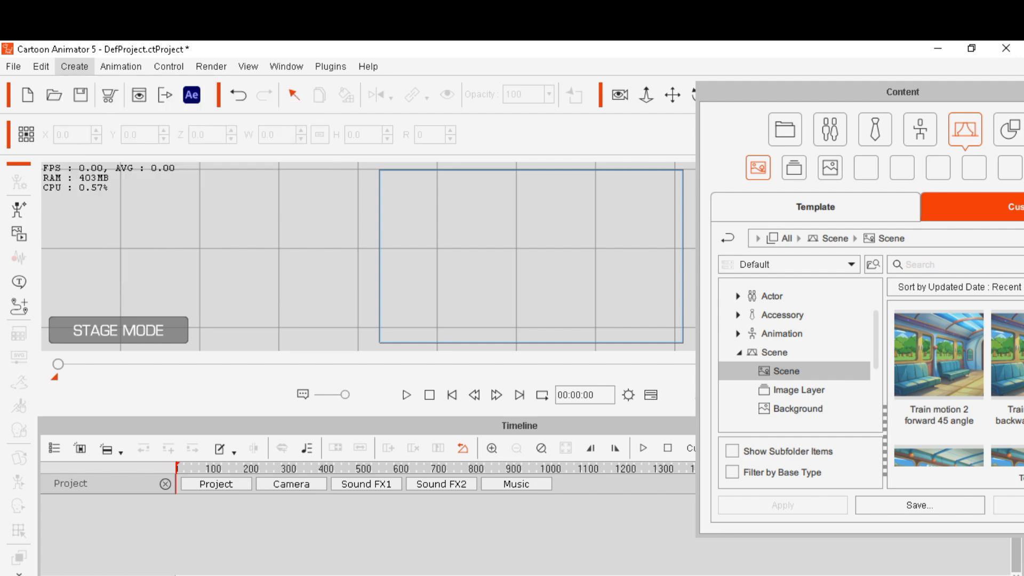
{"action": "left_click", "coordinate": [309, 389]}
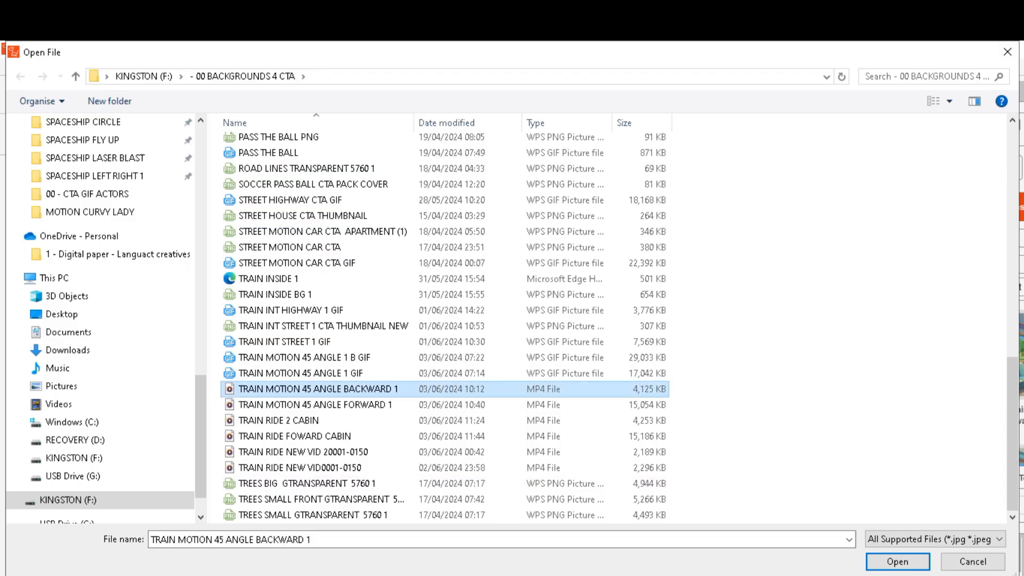
{"action": "left_click", "coordinate": [898, 561]}
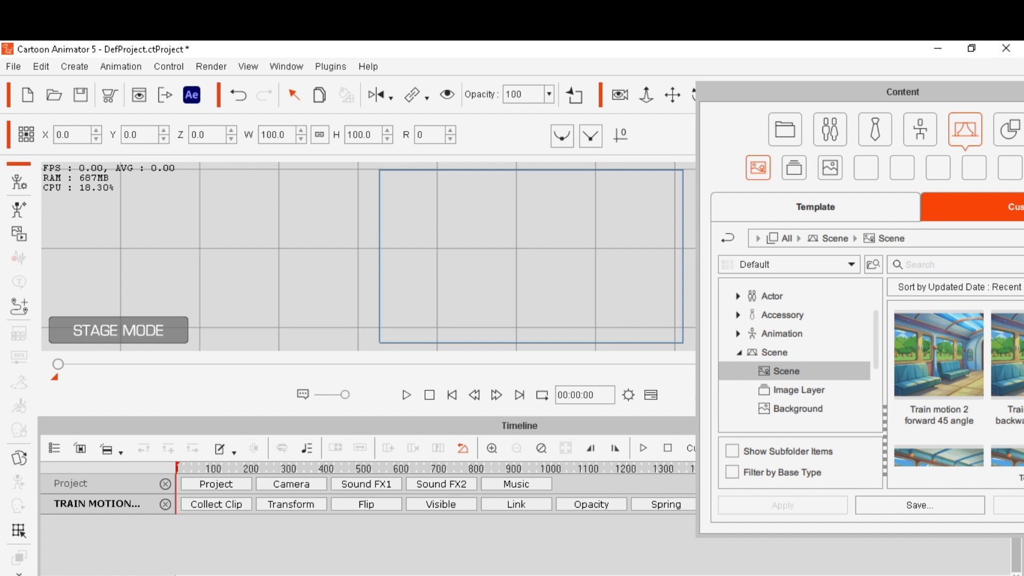
Close the Content panel and move the train video prop onto the stage frame
{"action": "left_click_drag", "start_coordinate": [902, 92], "coordinate": [788, 88]}
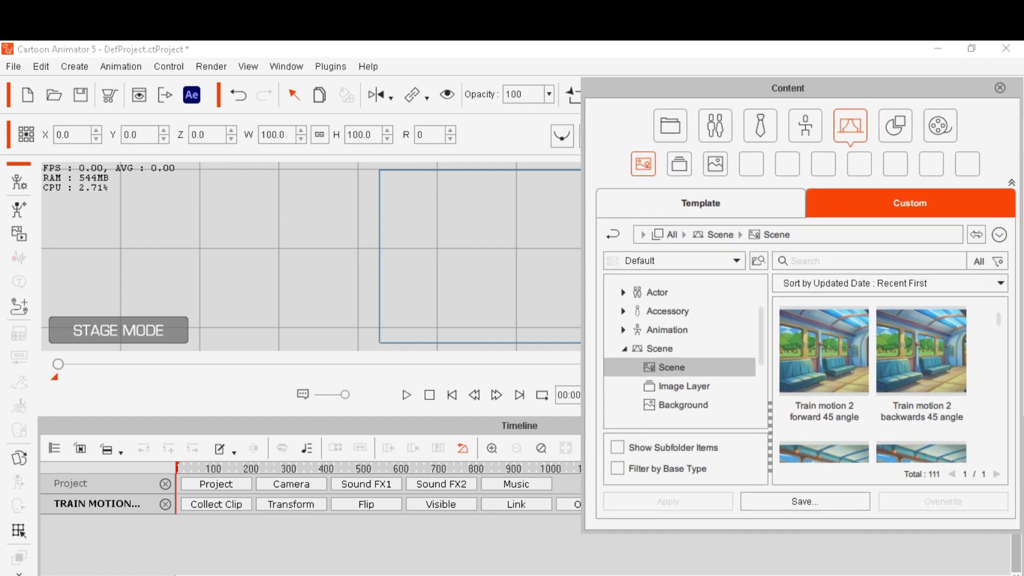
{"action": "left_click", "coordinate": [1000, 88]}
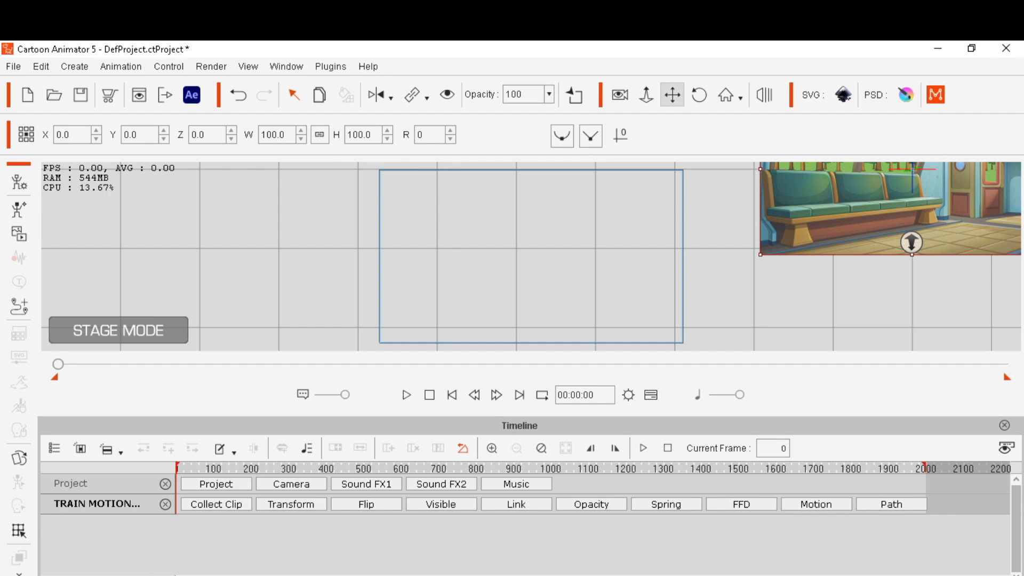
{"action": "left_click", "coordinate": [673, 95]}
{"action": "left_click_drag", "start_coordinate": [746, 213], "coordinate": [364, 302]}
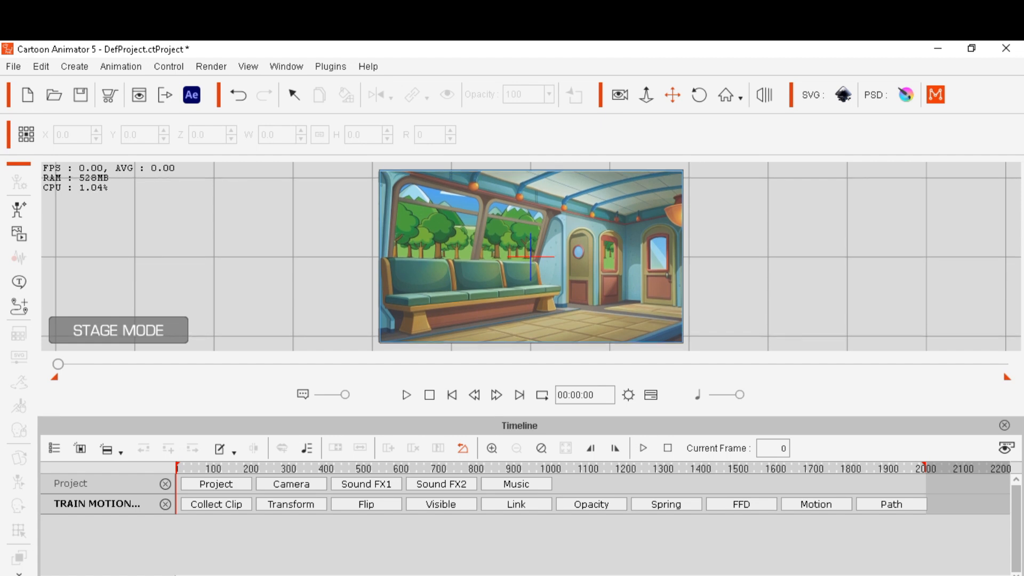
Preview the train video's playback from the start and show its Motion track in the timeline
{"action": "left_click", "coordinate": [451, 395]}
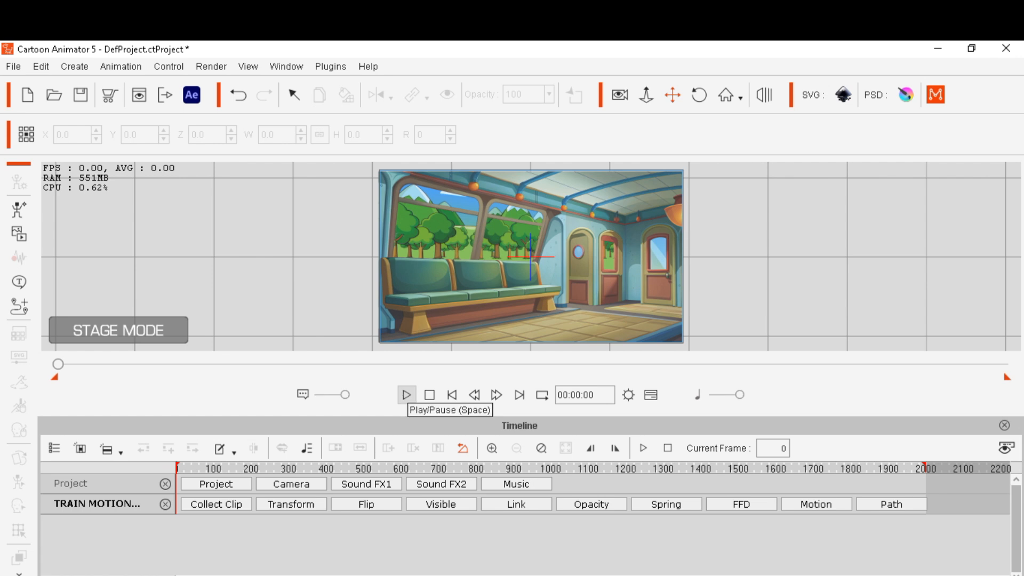
{"action": "left_click", "coordinate": [406, 395]}
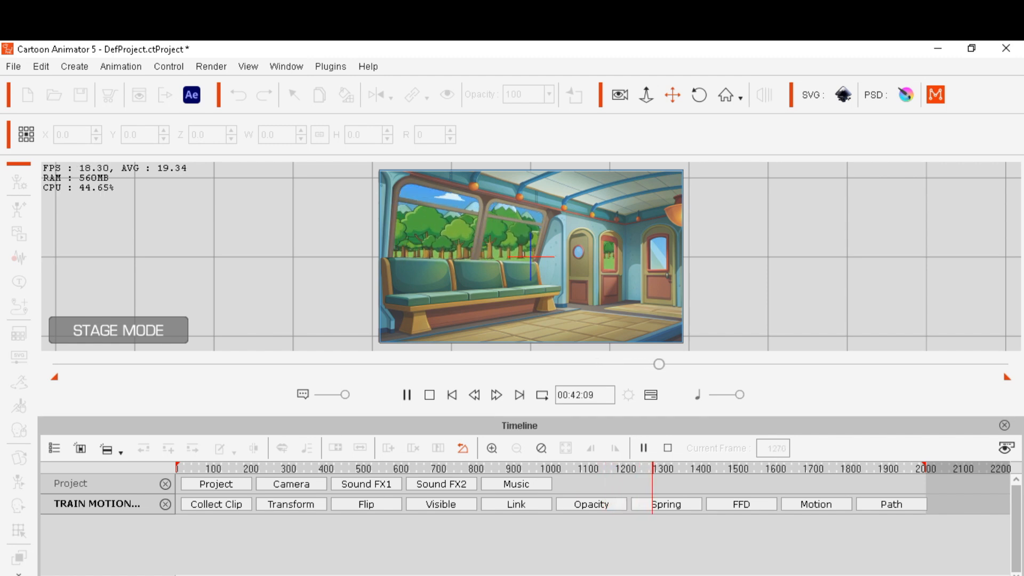
{"action": "left_click", "coordinate": [407, 395]}
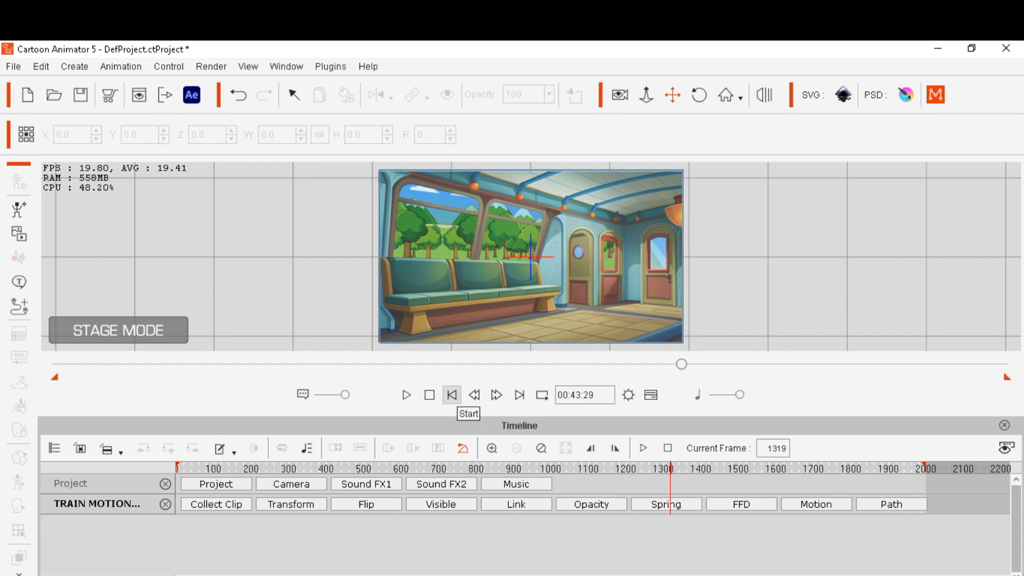
{"action": "left_click", "coordinate": [451, 395]}
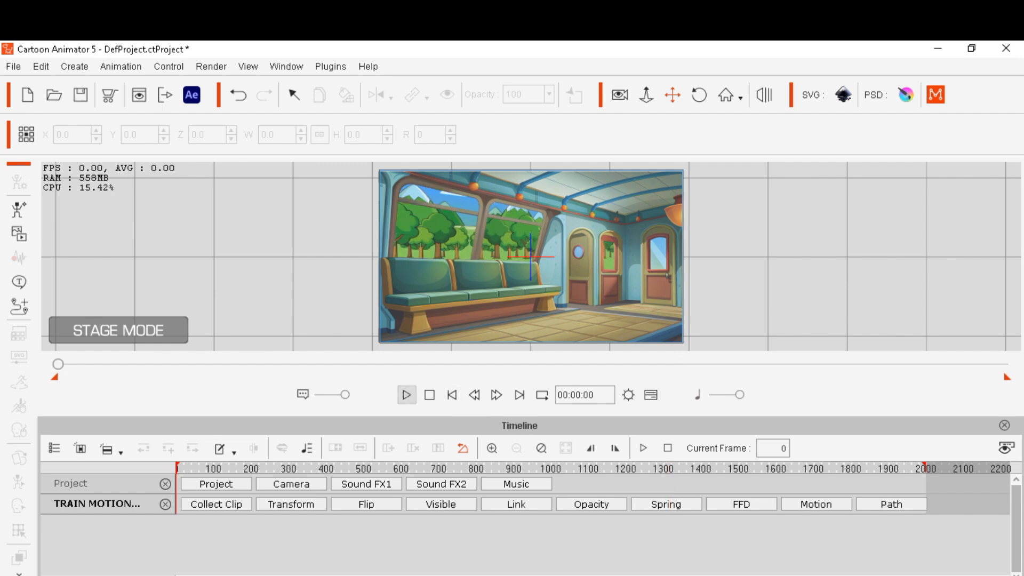
{"action": "left_click", "coordinate": [407, 395]}
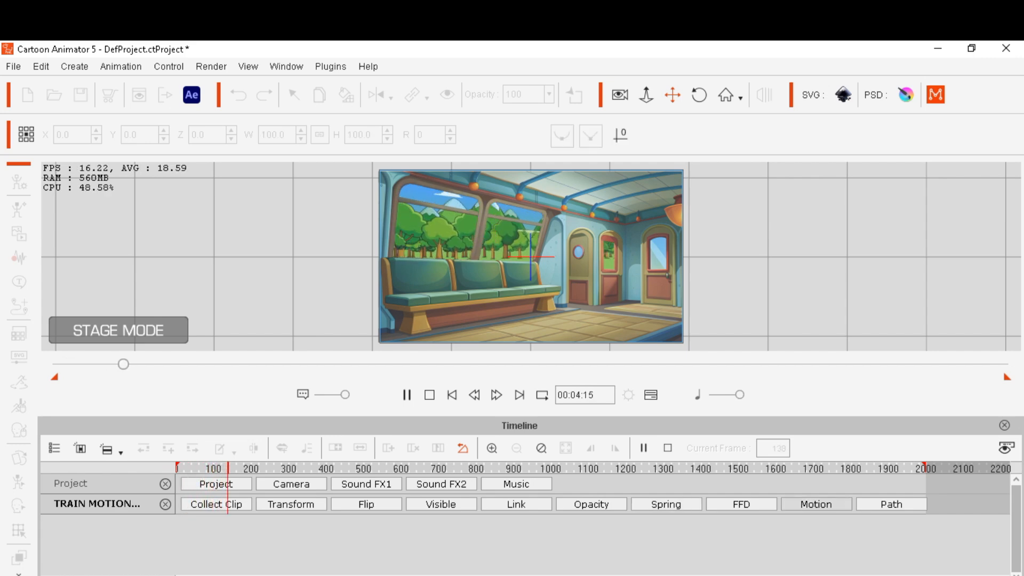
{"action": "left_click", "coordinate": [816, 504]}
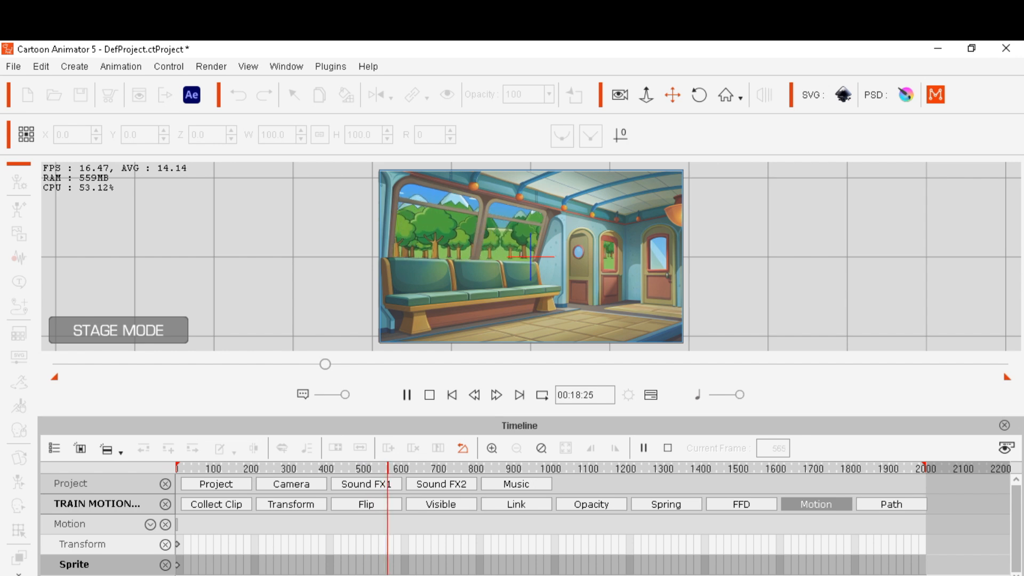
{"action": "left_click", "coordinate": [407, 395]}
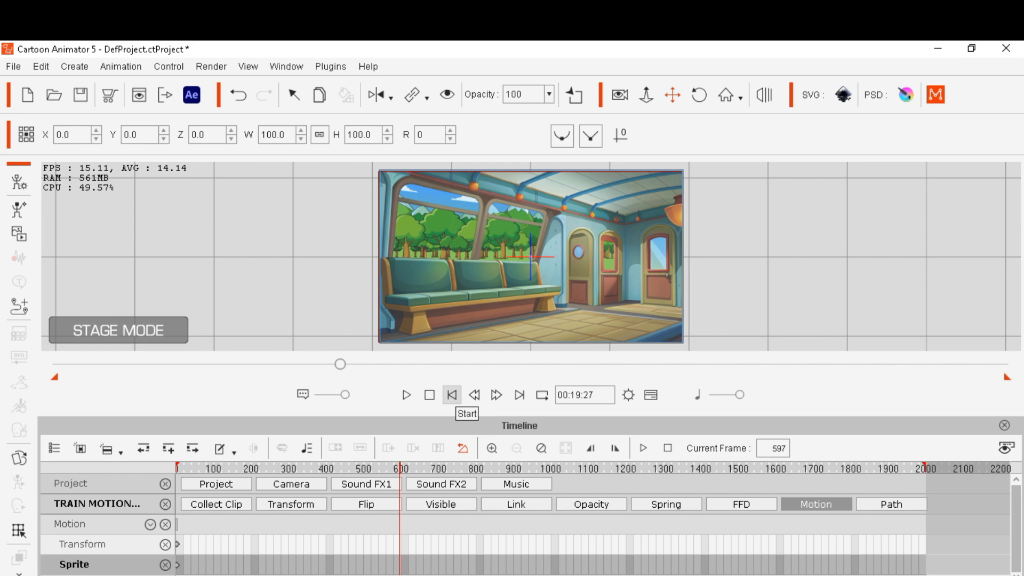
{"action": "left_click", "coordinate": [452, 395]}
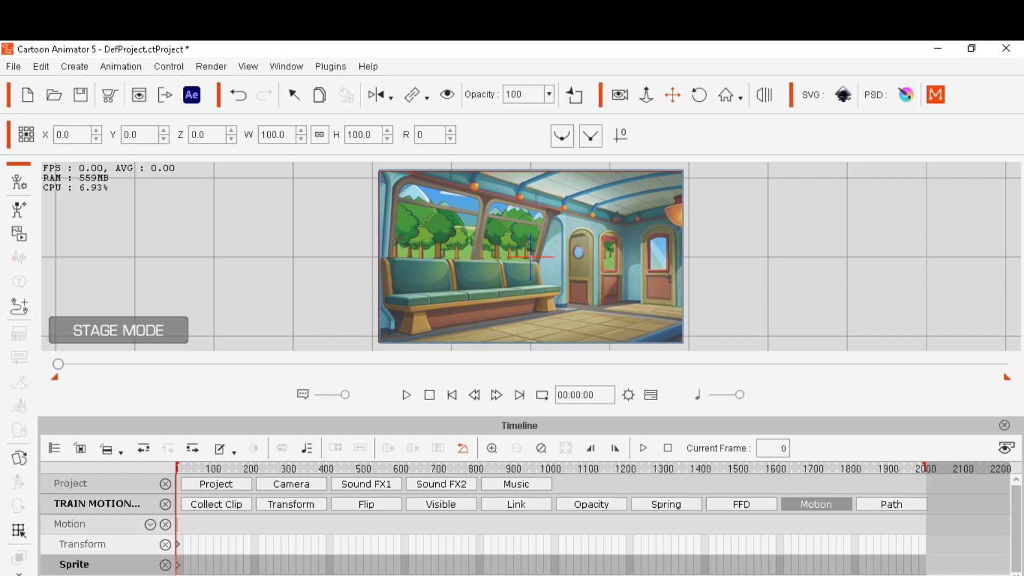
Reopen the Content Manager and delete the train video prop from the stage
{"action": "left_click", "coordinate": [212, 66]}
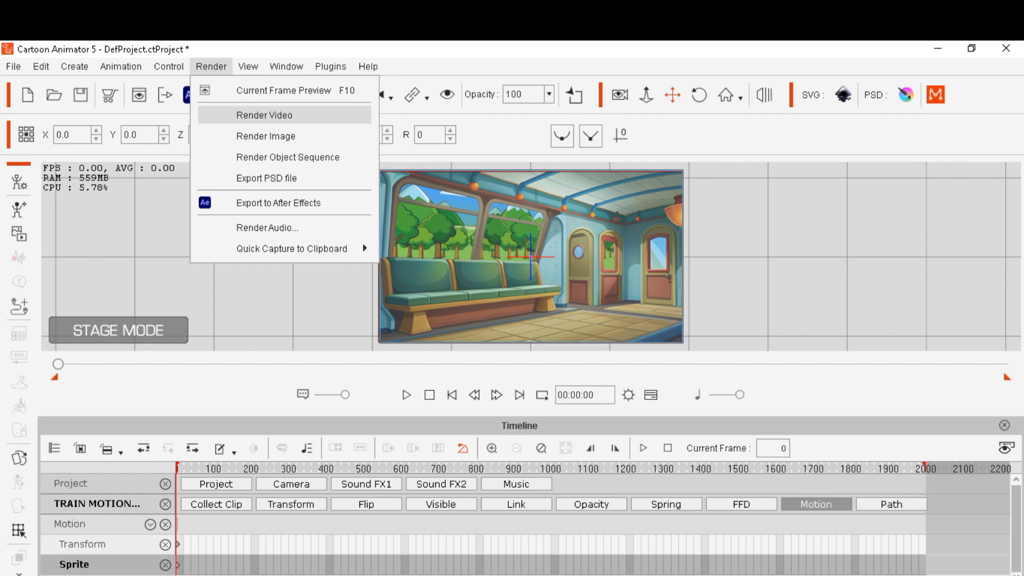
{"action": "mouse_move", "coordinate": [287, 67]}
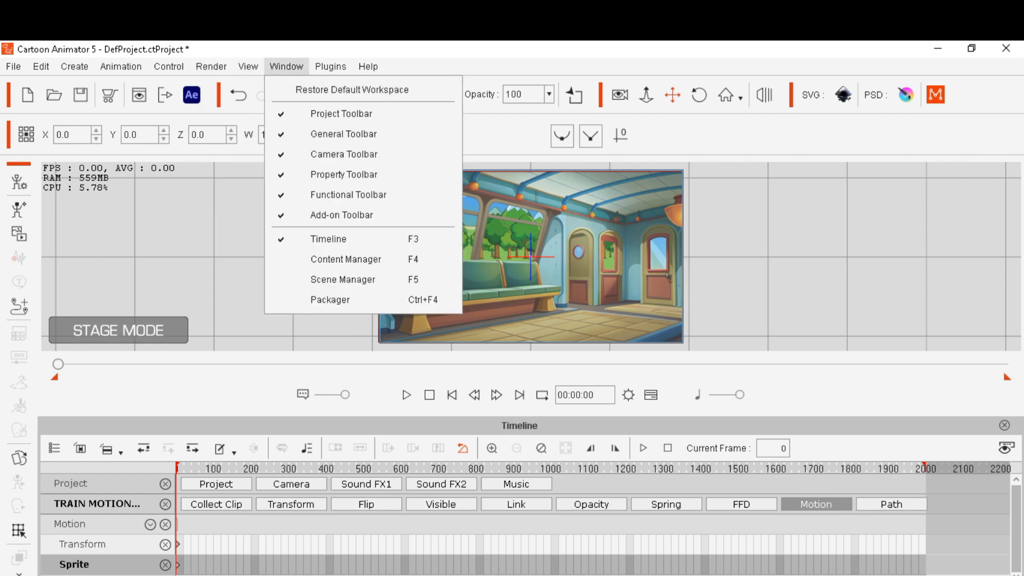
{"action": "left_click", "coordinate": [345, 259]}
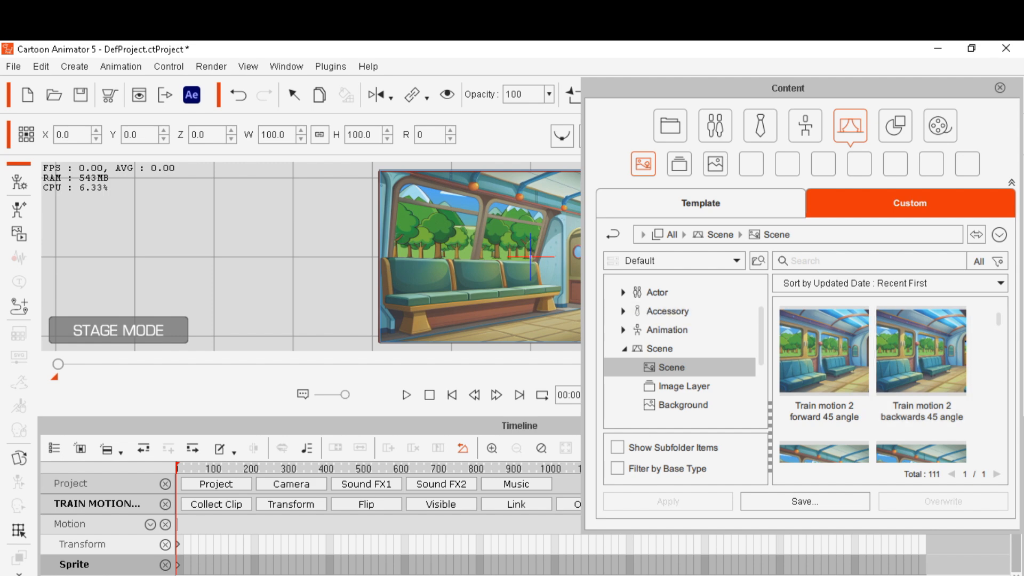
{"action": "key", "text": "Delete"}
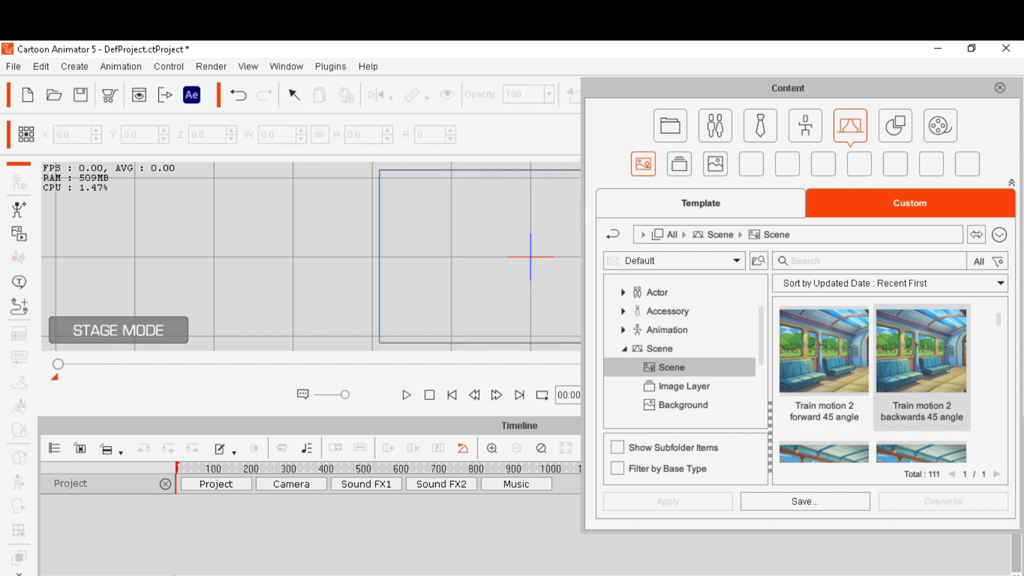
Apply the Sea motion 2 scene from the custom Scene library to the stage
{"action": "scroll", "coordinate": [891, 384], "scroll_direction": "down", "scroll_amount": 3}
{"action": "scroll", "coordinate": [891, 384], "scroll_direction": "up", "scroll_amount": 2}
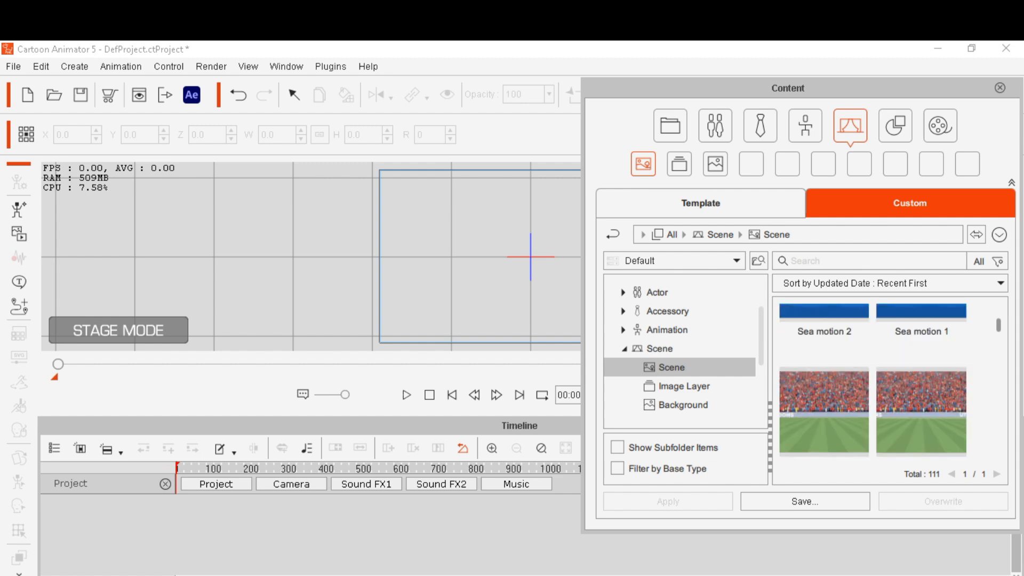
{"action": "left_click", "coordinate": [825, 368]}
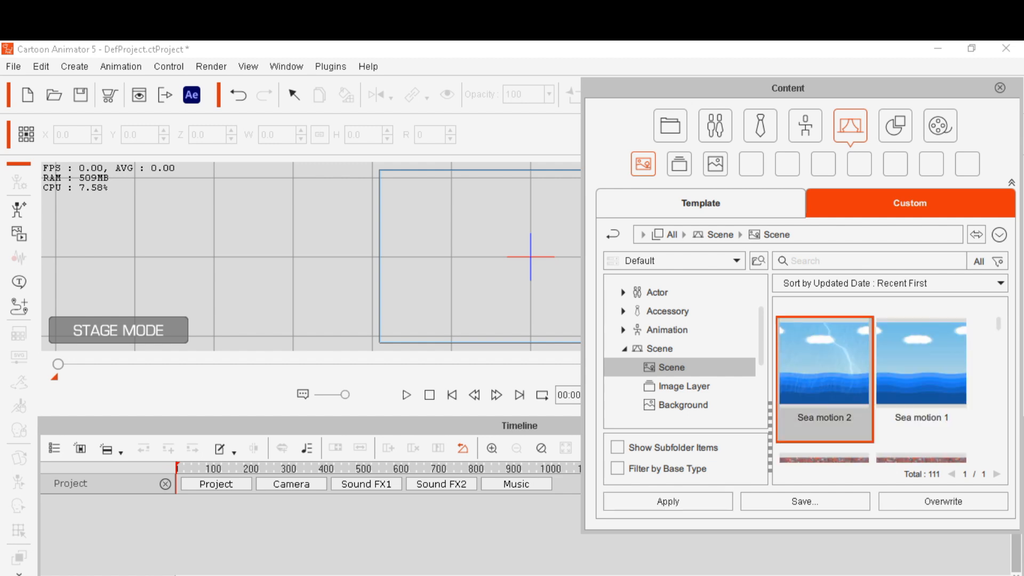
{"action": "left_click", "coordinate": [668, 501]}
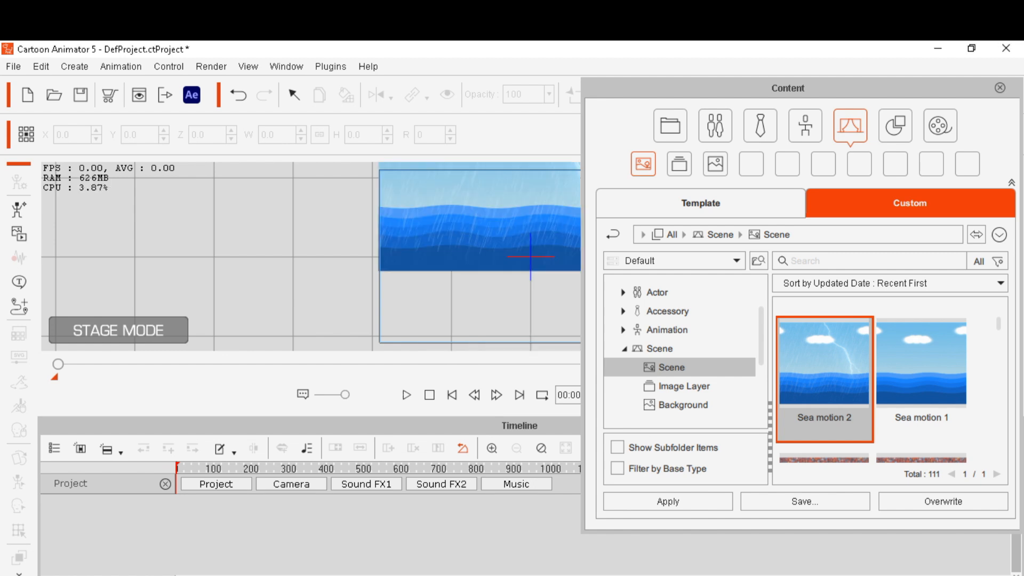
Move the Content panel aside and shift the sea scene down so it fills the stage frame
{"action": "left_click_drag", "start_coordinate": [747, 88], "coordinate": [952, 95]}
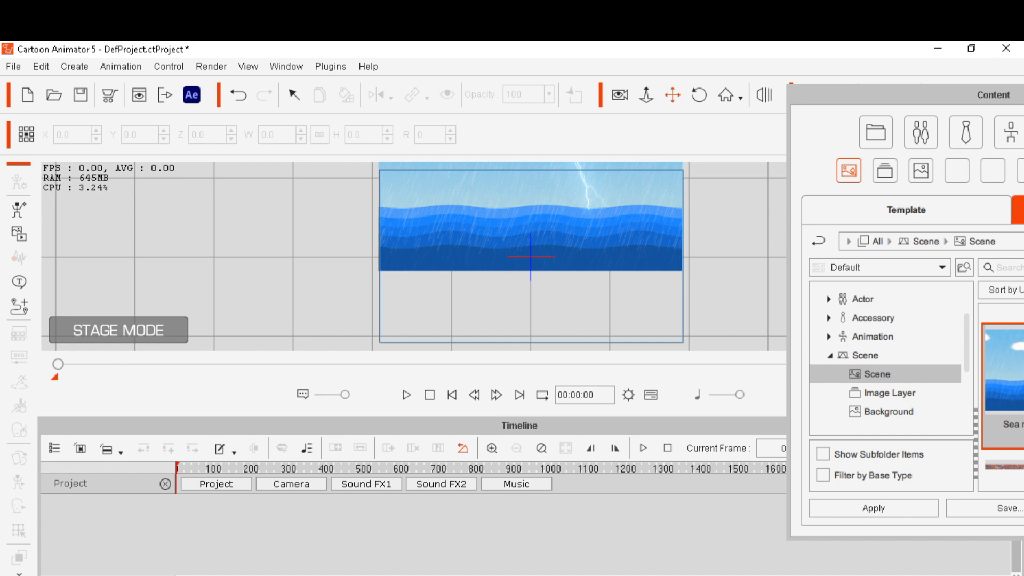
{"action": "left_click_drag", "start_coordinate": [531, 224], "coordinate": [533, 295]}
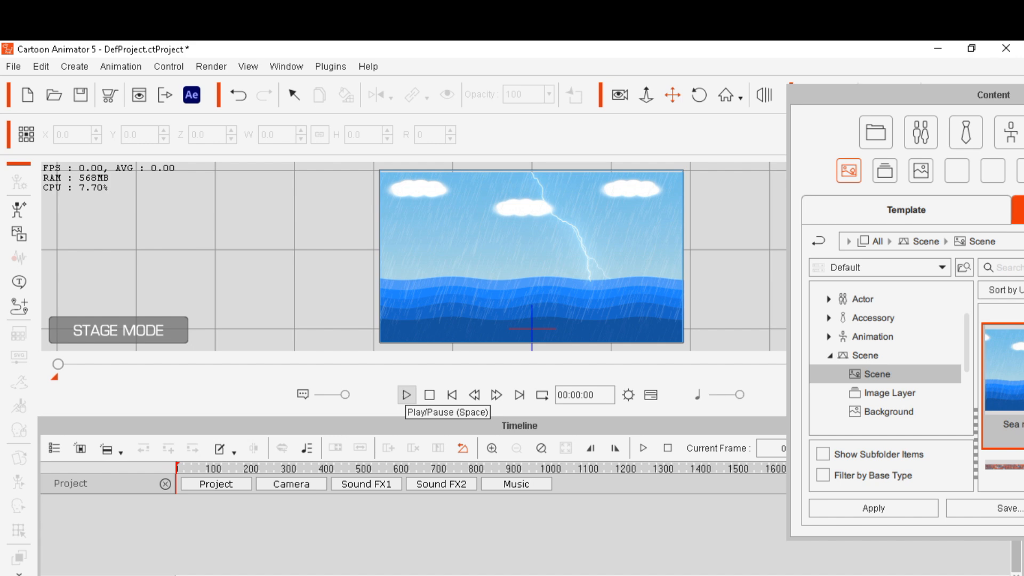
Preview the sea motion scene's playback, pausing and returning to the start frame
{"action": "left_click", "coordinate": [406, 395]}
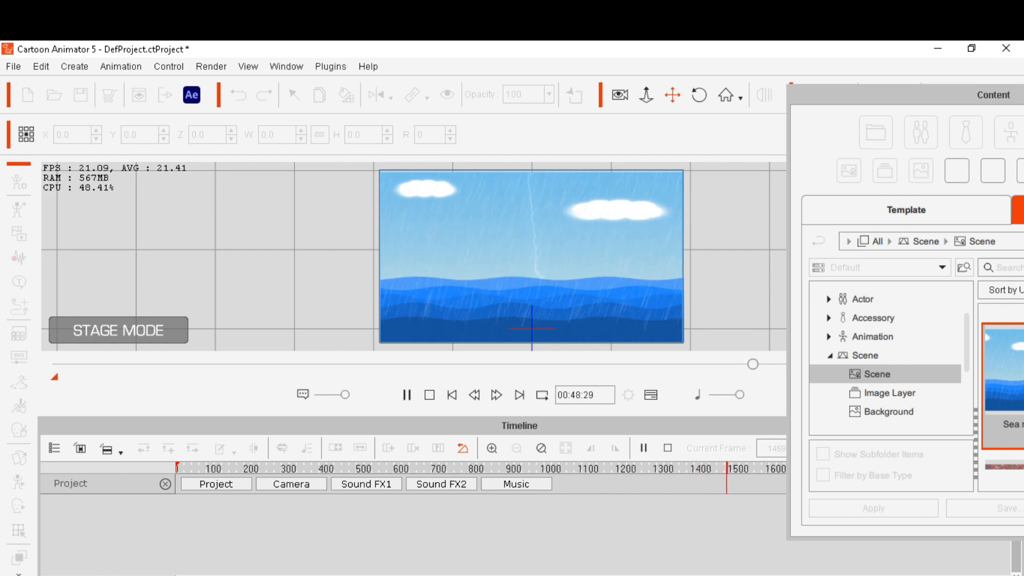
{"action": "key", "text": "space"}
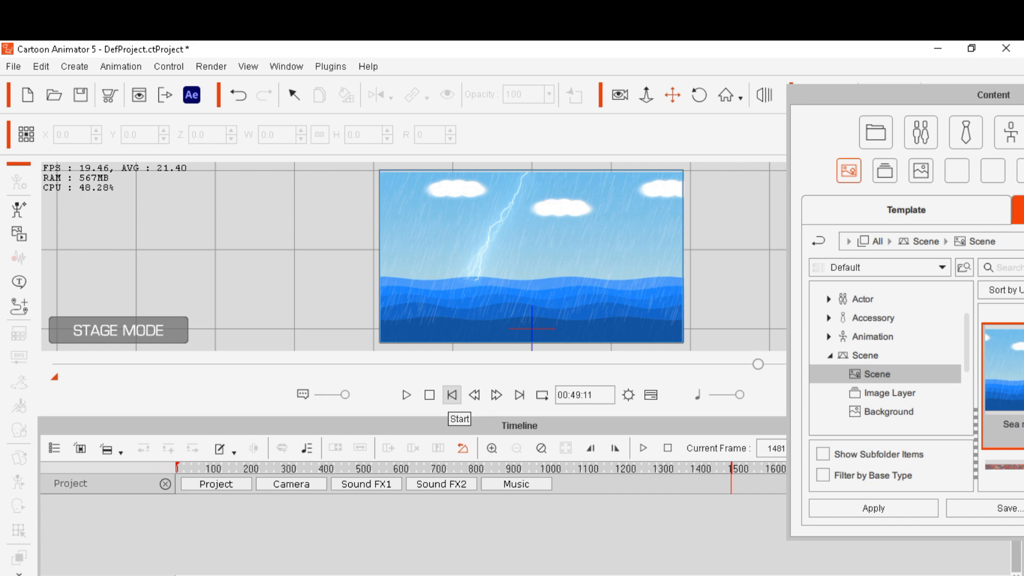
{"action": "left_click", "coordinate": [452, 395]}
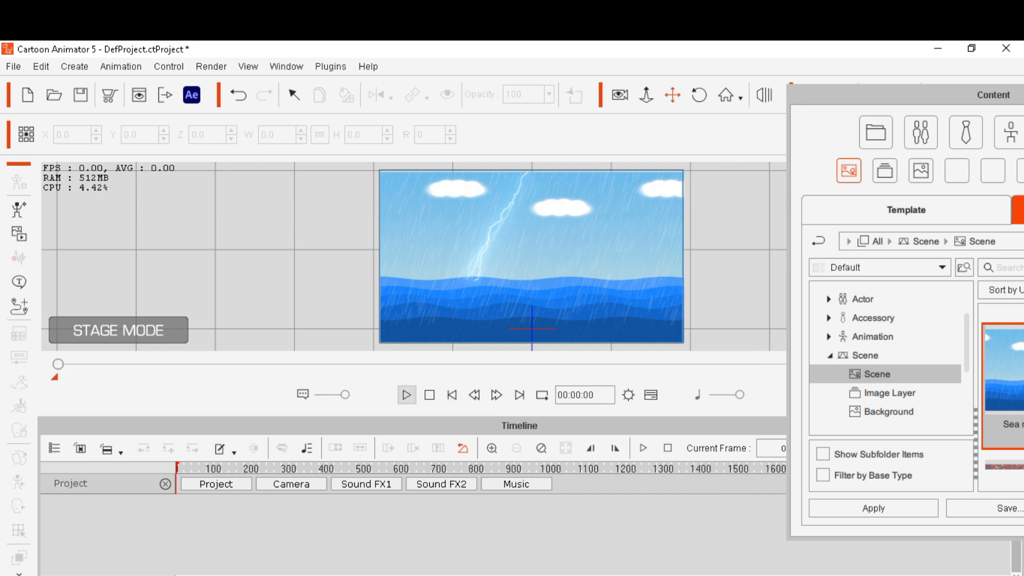
{"action": "left_click", "coordinate": [406, 395]}
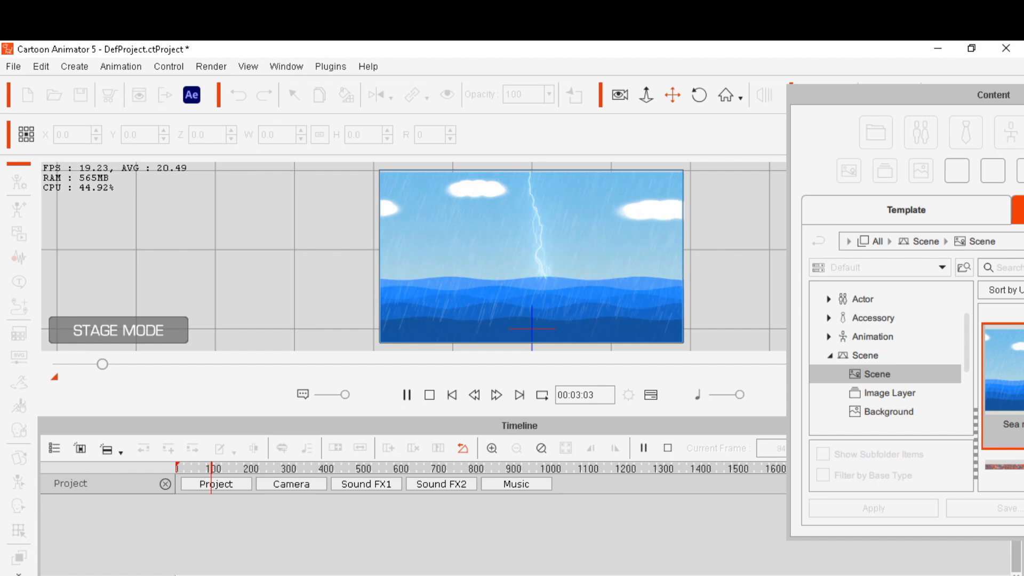
{"action": "left_click", "coordinate": [406, 395]}
{"action": "left_click", "coordinate": [452, 394]}
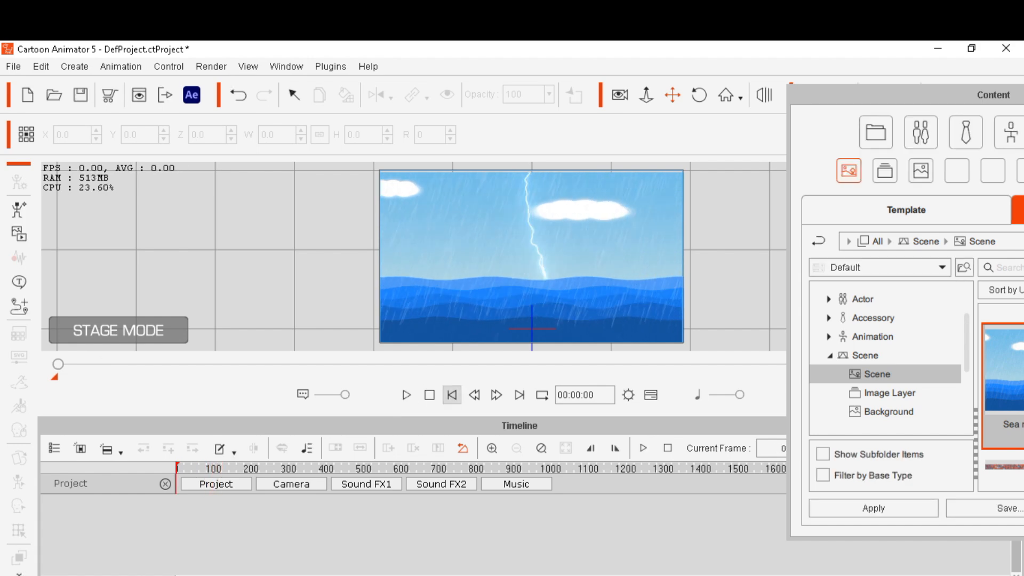
Open the Actor library in the Content panel and browse the custom Human characters
{"action": "left_click_drag", "start_coordinate": [907, 95], "coordinate": [818, 101]}
{"action": "left_click", "coordinate": [831, 138]}
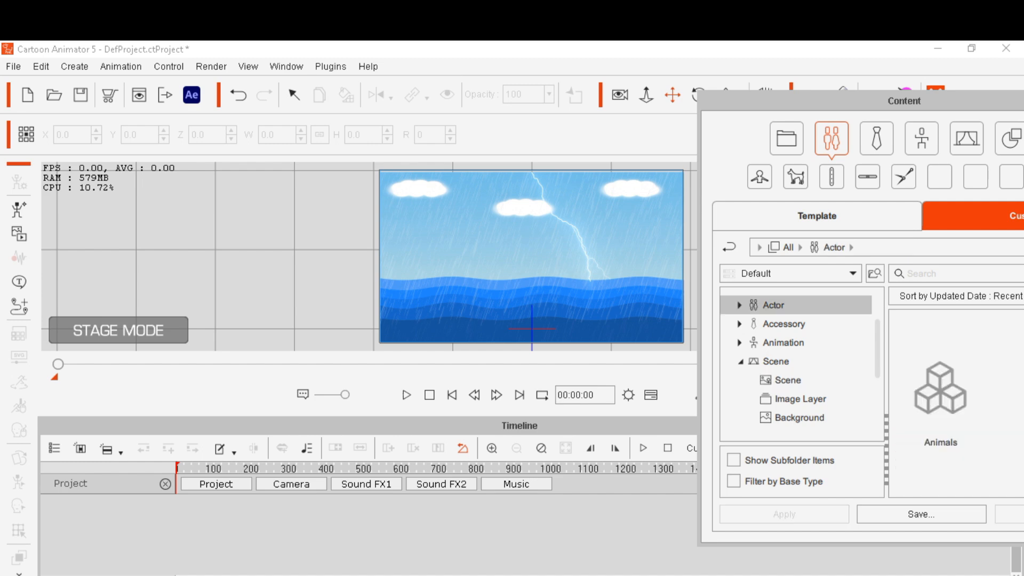
{"action": "left_click_drag", "start_coordinate": [818, 100], "coordinate": [537, 64]}
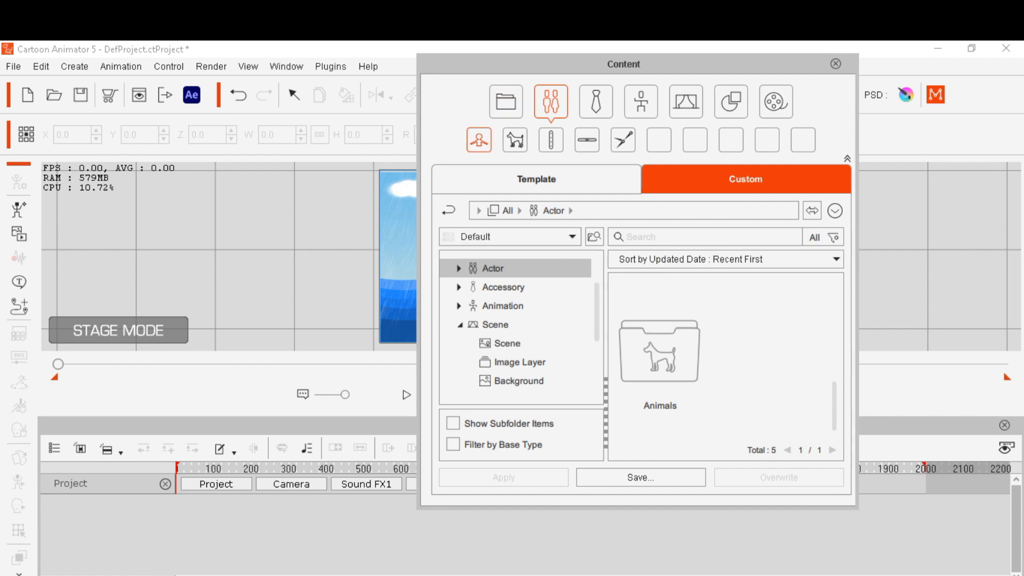
{"action": "left_click", "coordinate": [479, 139]}
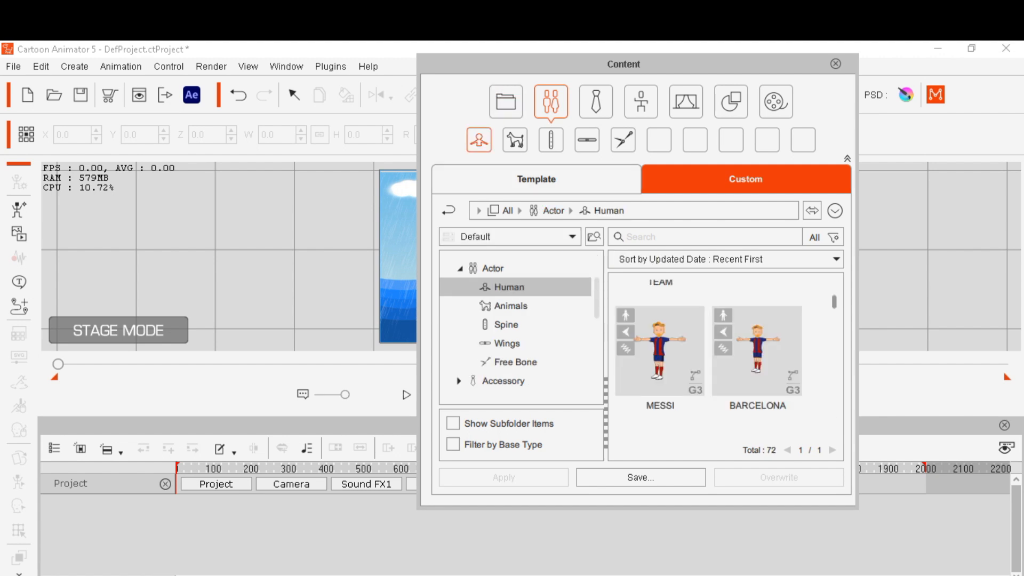
{"action": "scroll", "coordinate": [708, 359], "scroll_direction": "down", "scroll_amount": 3}
{"action": "scroll", "coordinate": [709, 359], "scroll_direction": "down", "scroll_amount": 5}
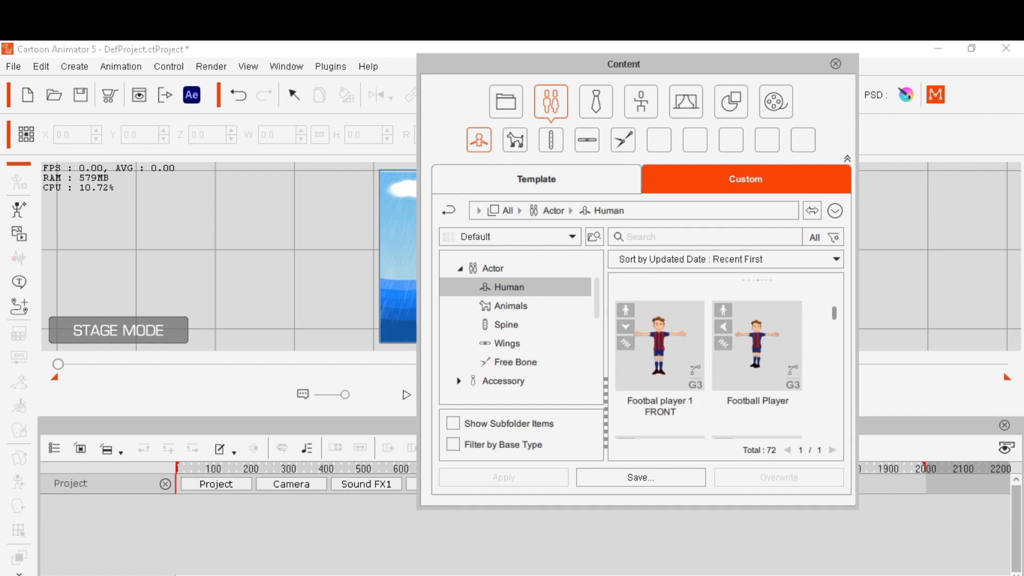
{"action": "scroll", "coordinate": [709, 359], "scroll_direction": "down", "scroll_amount": 6}
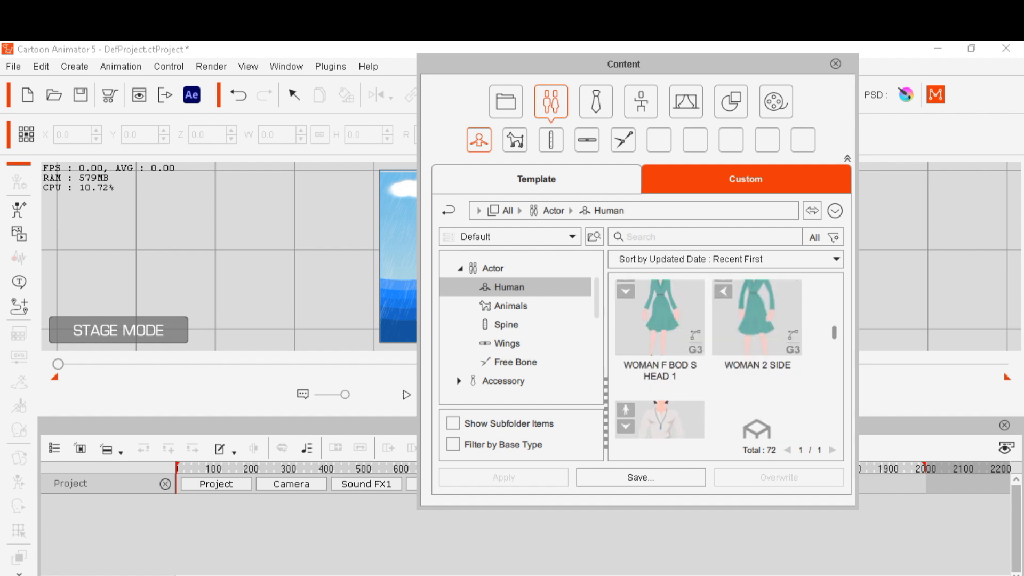
{"action": "scroll", "coordinate": [725, 359], "scroll_direction": "down", "scroll_amount": 1}
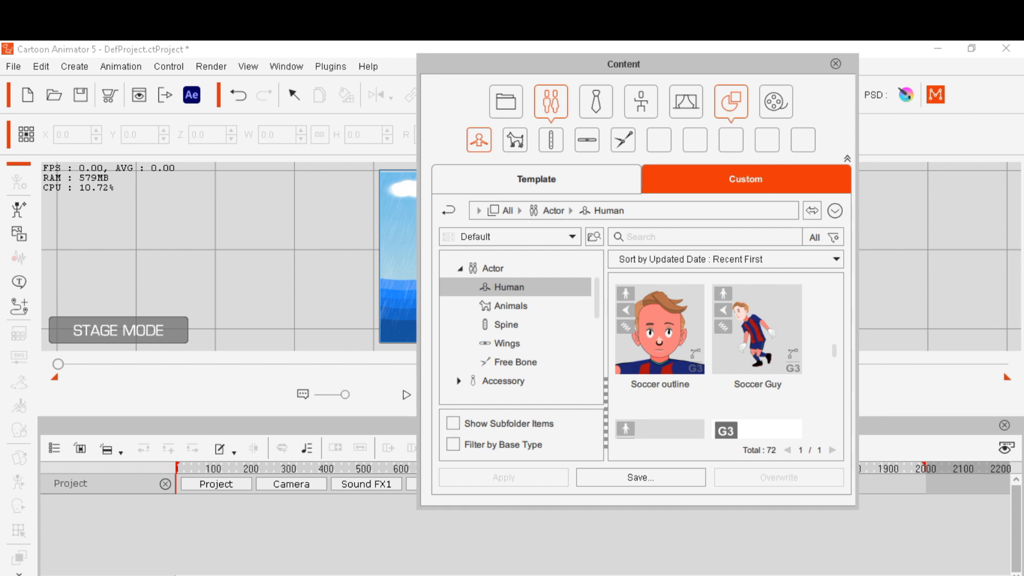
Browse the custom Props library and apply the Spaceship 5 motions 2 prop to the stage
{"action": "left_click", "coordinate": [730, 105]}
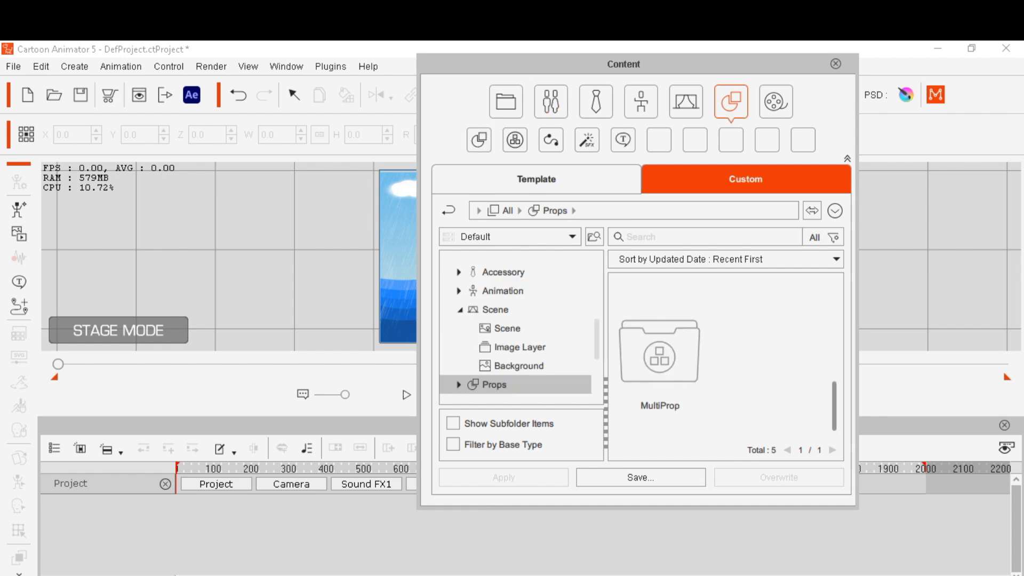
{"action": "scroll", "coordinate": [758, 344], "scroll_direction": "up", "scroll_amount": 3}
{"action": "double_click", "coordinate": [758, 341]}
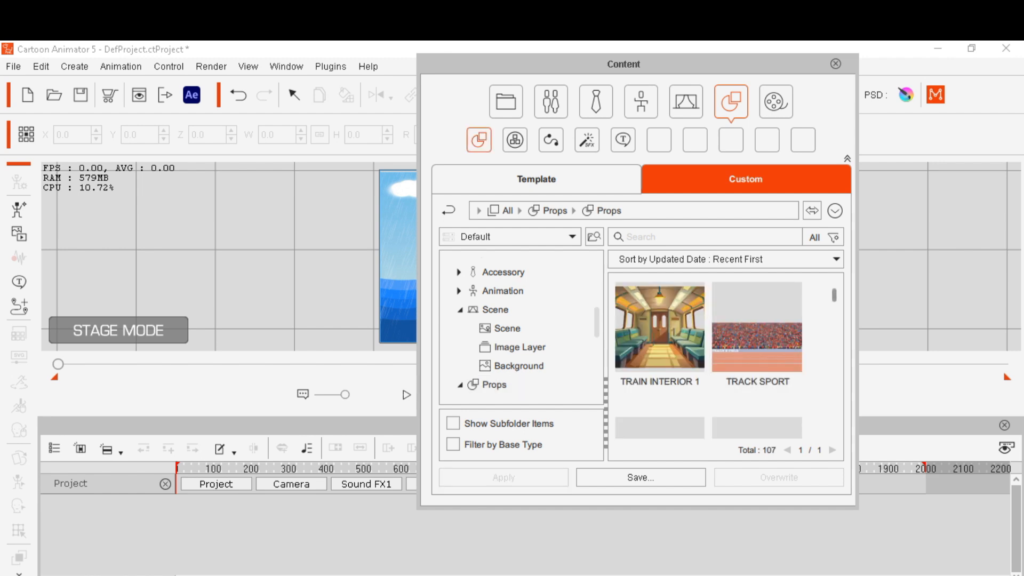
{"action": "scroll", "coordinate": [708, 348], "scroll_direction": "down", "scroll_amount": 1}
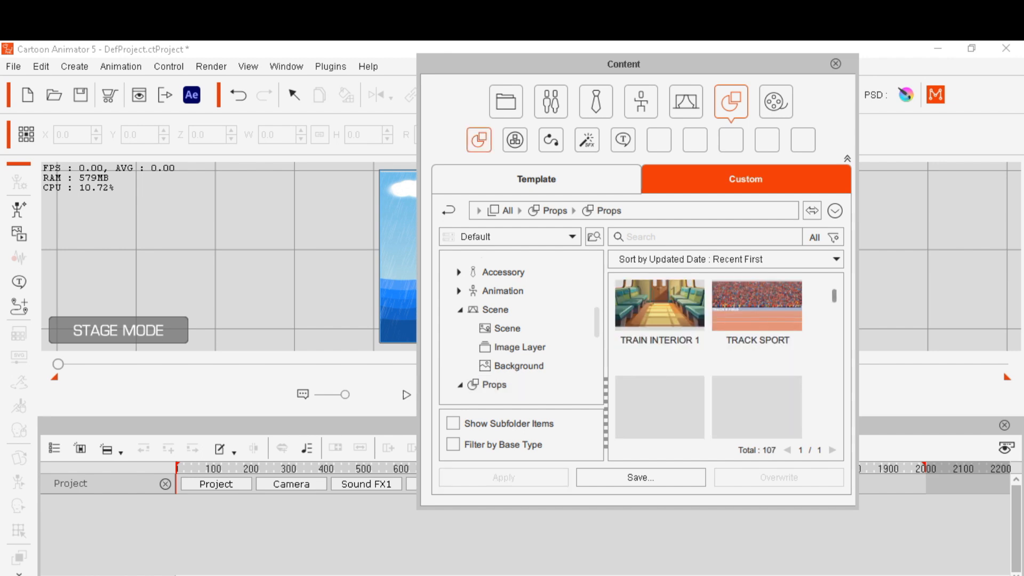
{"action": "scroll", "coordinate": [709, 359], "scroll_direction": "down", "scroll_amount": 1}
{"action": "scroll", "coordinate": [708, 362], "scroll_direction": "down", "scroll_amount": 1}
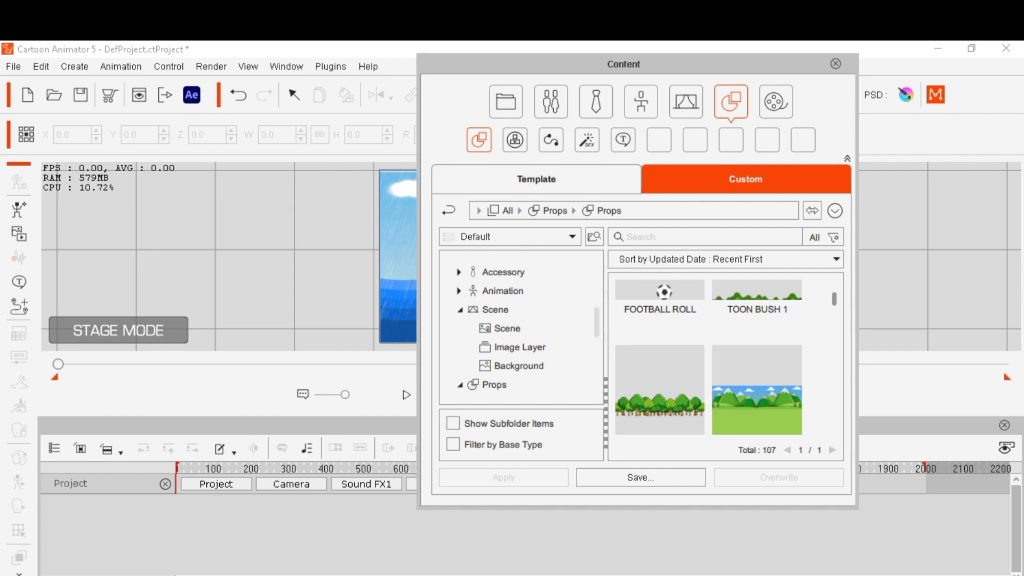
{"action": "scroll", "coordinate": [709, 358], "scroll_direction": "down", "scroll_amount": 2}
{"action": "scroll", "coordinate": [709, 357], "scroll_direction": "down", "scroll_amount": 2}
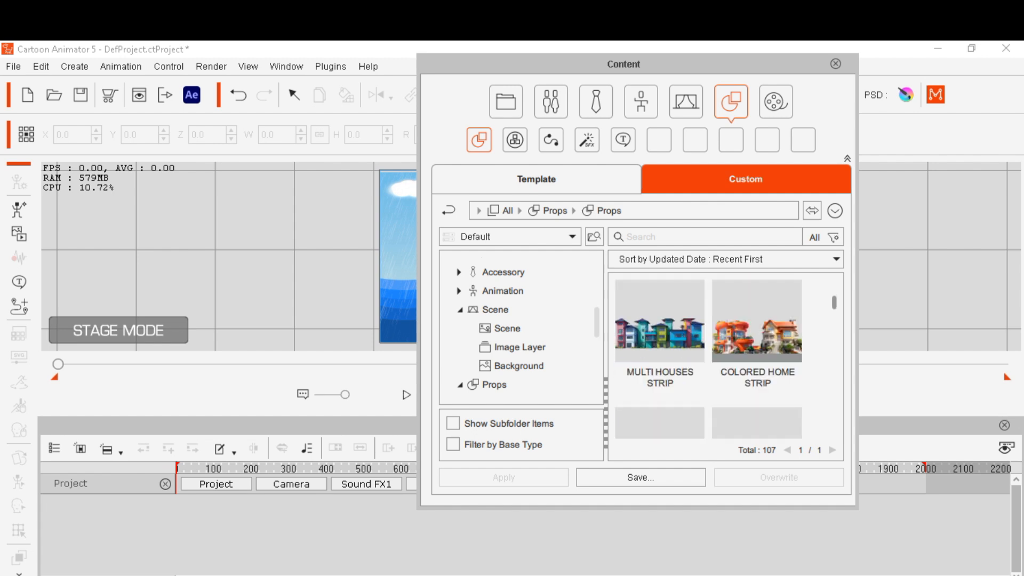
{"action": "scroll", "coordinate": [709, 358], "scroll_direction": "down", "scroll_amount": 2}
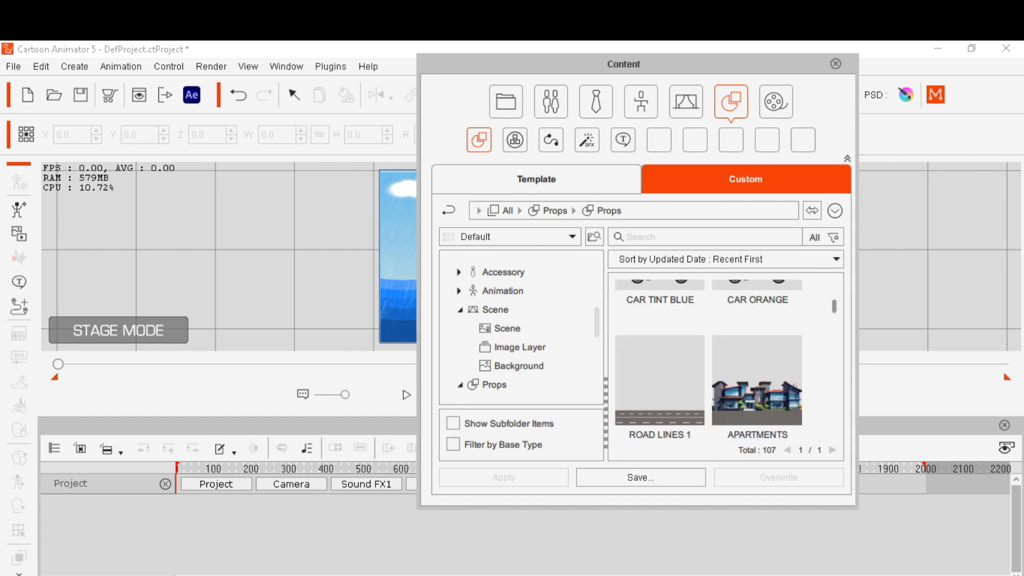
{"action": "scroll", "coordinate": [709, 358], "scroll_direction": "down", "scroll_amount": 5}
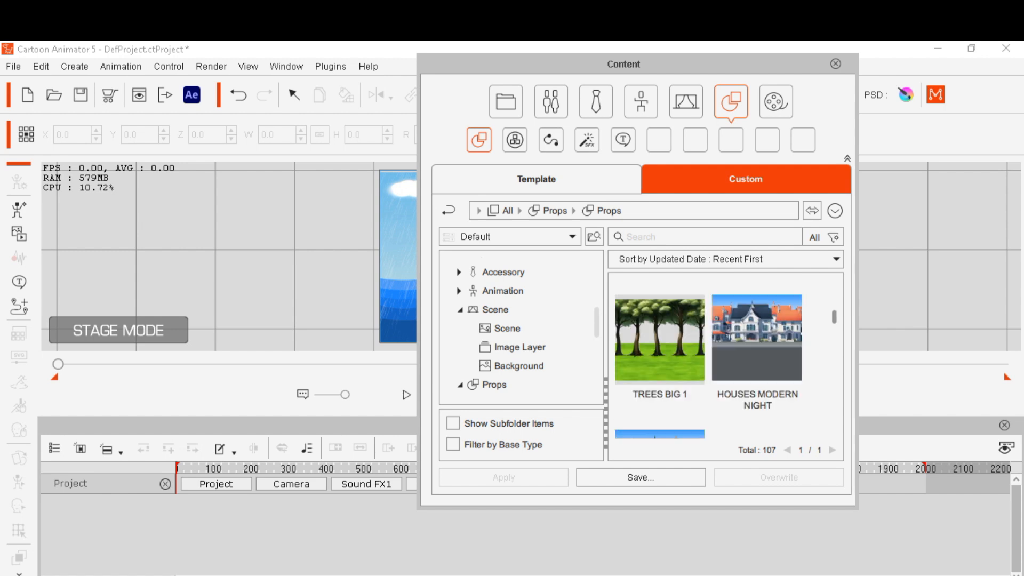
{"action": "scroll", "coordinate": [709, 359], "scroll_direction": "down", "scroll_amount": 2}
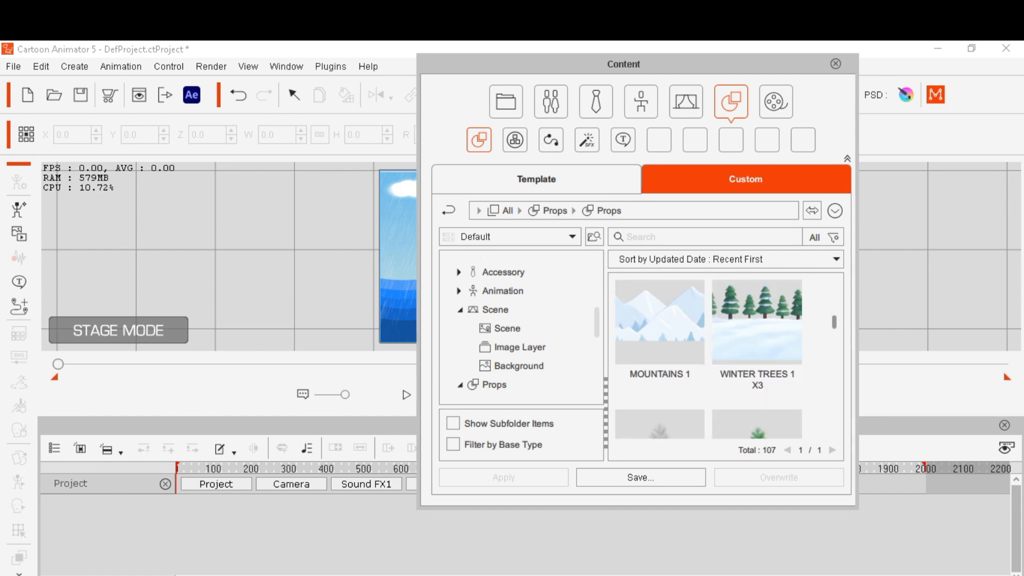
{"action": "scroll", "coordinate": [709, 359], "scroll_direction": "down", "scroll_amount": 5}
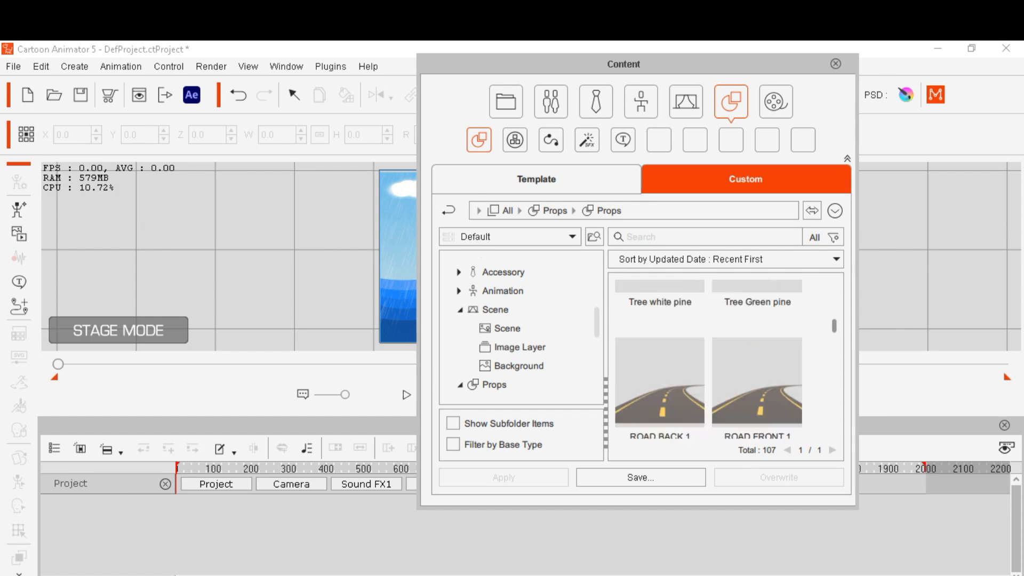
{"action": "scroll", "coordinate": [708, 359], "scroll_direction": "down", "scroll_amount": 6}
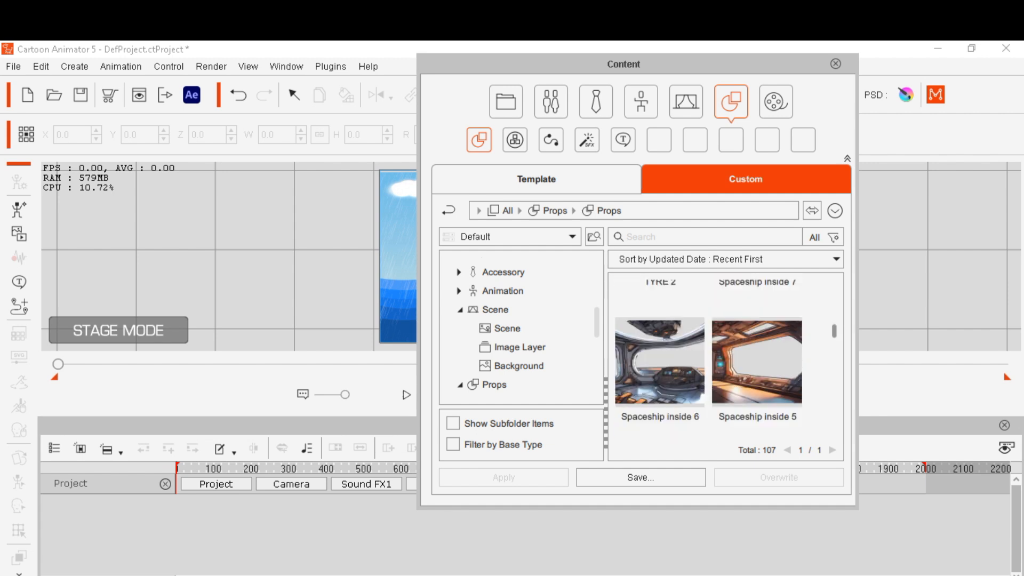
{"action": "scroll", "coordinate": [709, 358], "scroll_direction": "down", "scroll_amount": 2}
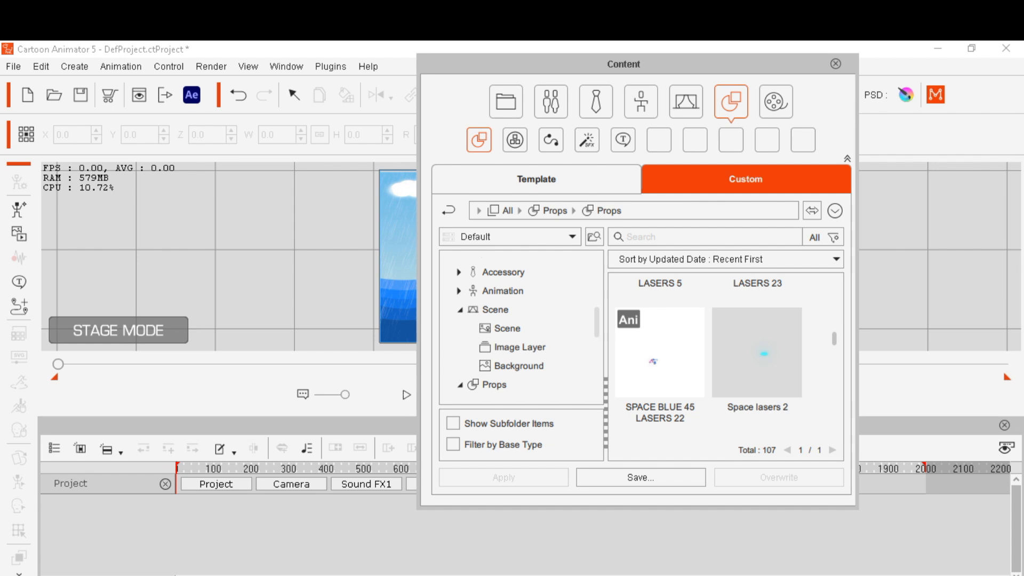
{"action": "scroll", "coordinate": [709, 358], "scroll_direction": "down", "scroll_amount": 4}
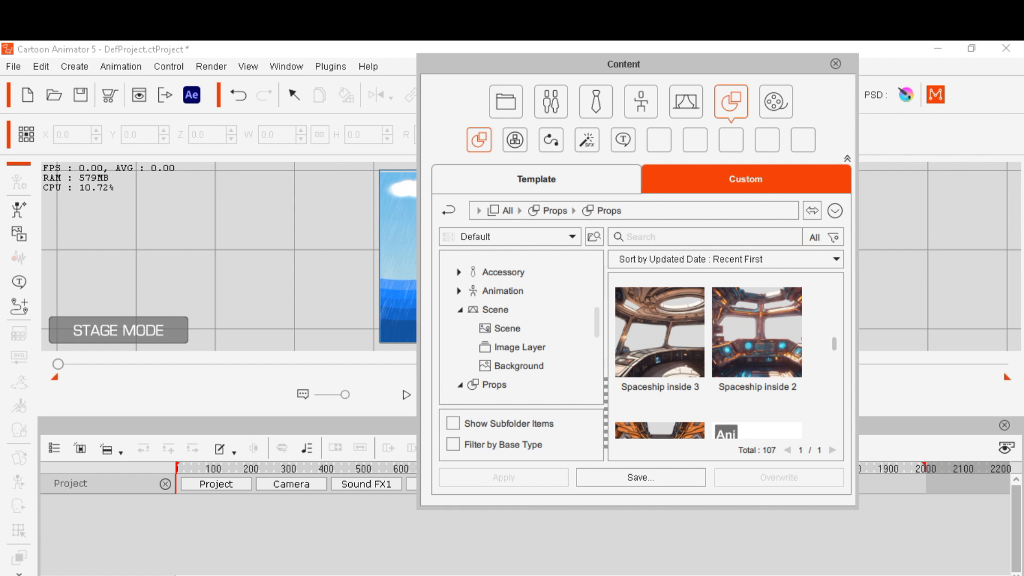
{"action": "scroll", "coordinate": [709, 359], "scroll_direction": "down", "scroll_amount": 5}
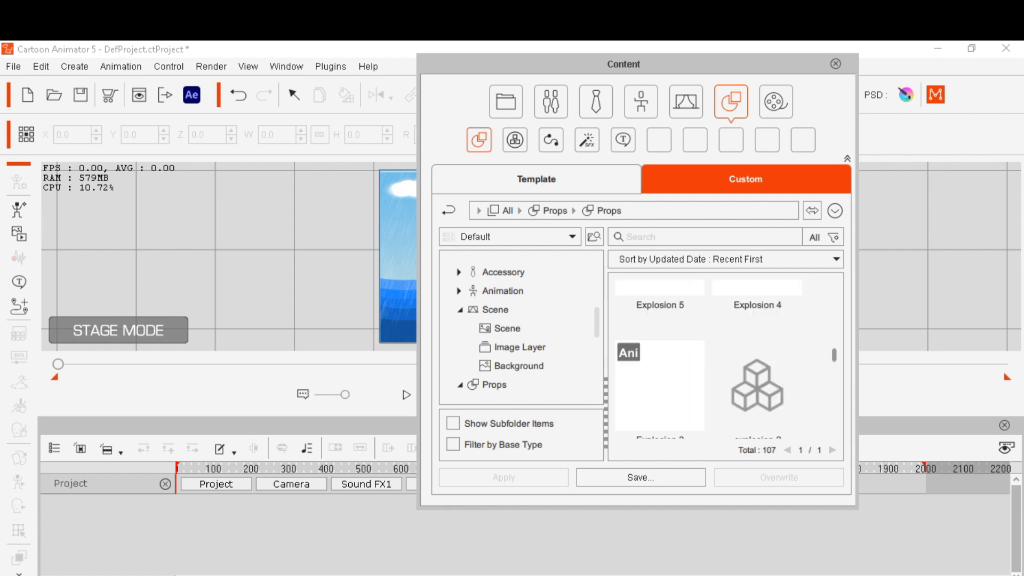
{"action": "scroll", "coordinate": [725, 362], "scroll_direction": "down", "scroll_amount": 3}
{"action": "scroll", "coordinate": [726, 363], "scroll_direction": "down", "scroll_amount": 4}
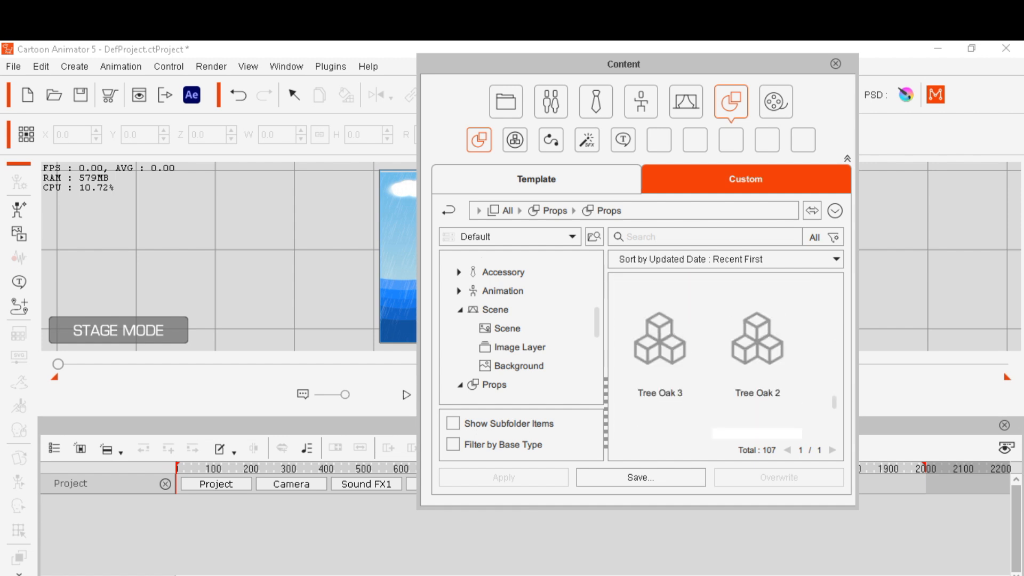
{"action": "scroll", "coordinate": [725, 363], "scroll_direction": "down", "scroll_amount": 4}
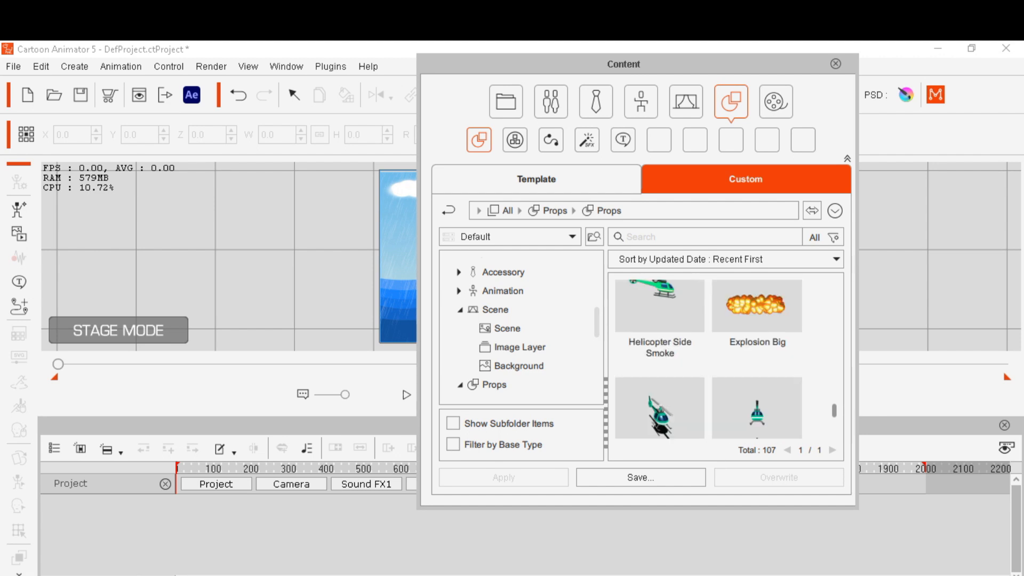
{"action": "scroll", "coordinate": [725, 363], "scroll_direction": "up", "scroll_amount": 2}
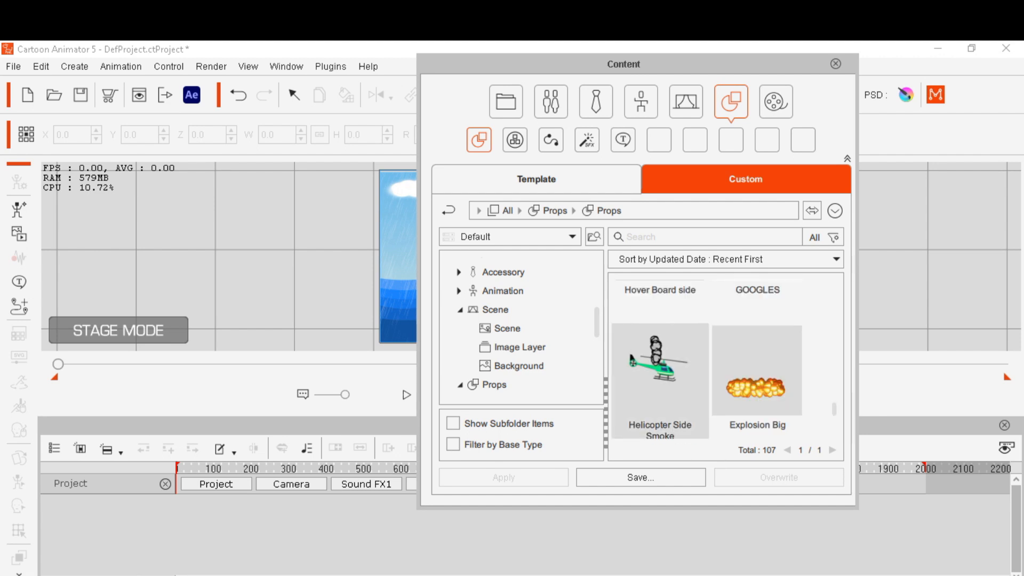
{"action": "scroll", "coordinate": [726, 363], "scroll_direction": "down", "scroll_amount": 4}
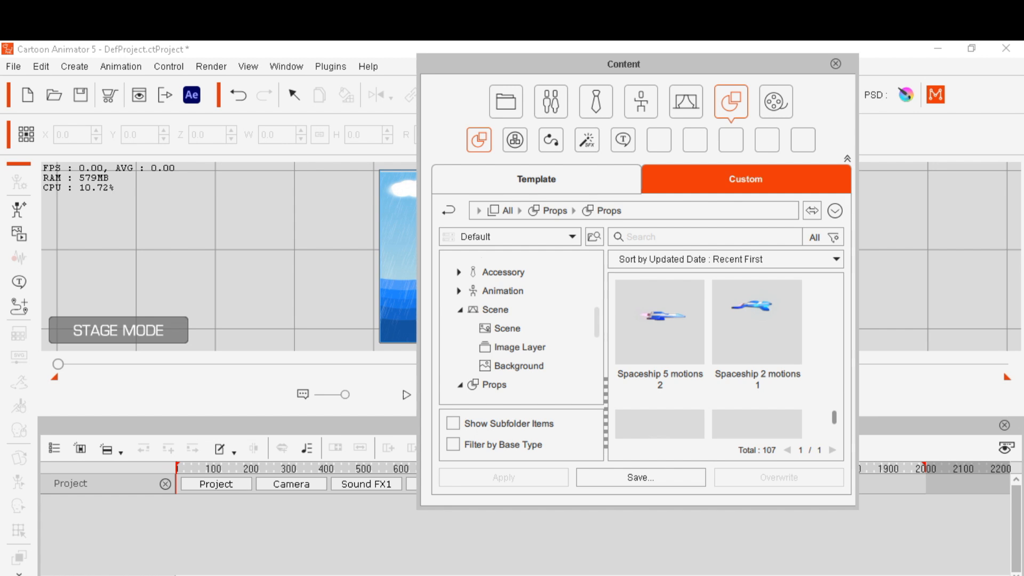
{"action": "left_click", "coordinate": [660, 331]}
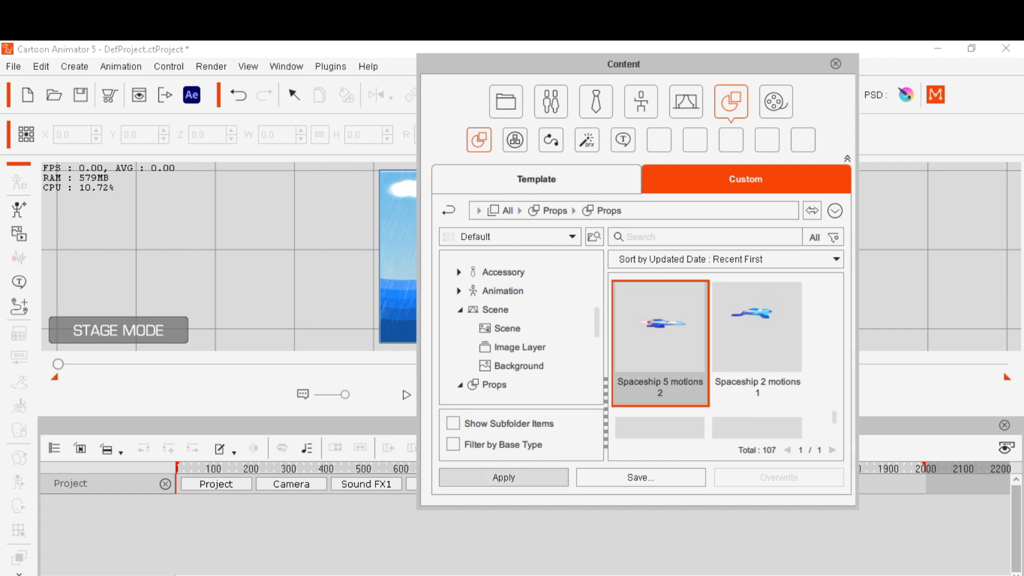
{"action": "left_click", "coordinate": [504, 478]}
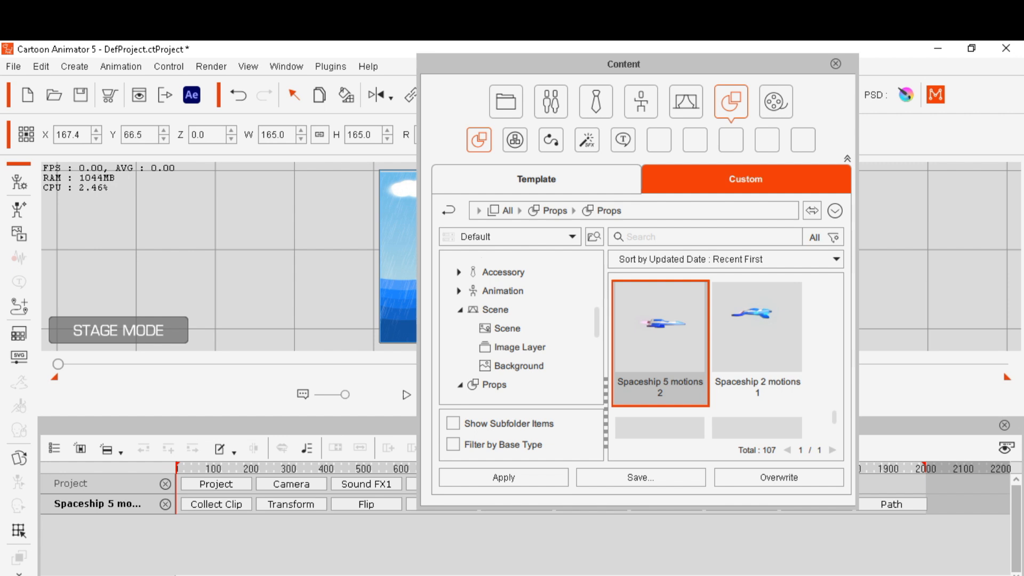
Scale the spaceship prop down to about 99 and position it near the left side above the waves
{"action": "left_click_drag", "start_coordinate": [623, 64], "coordinate": [915, 72]}
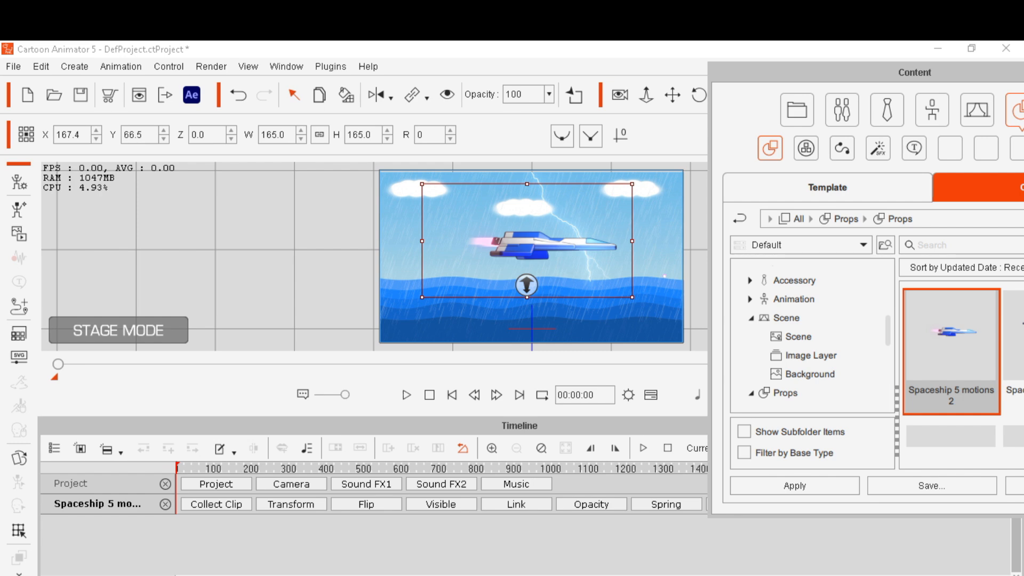
{"action": "left_click_drag", "start_coordinate": [422, 184], "coordinate": [513, 218]}
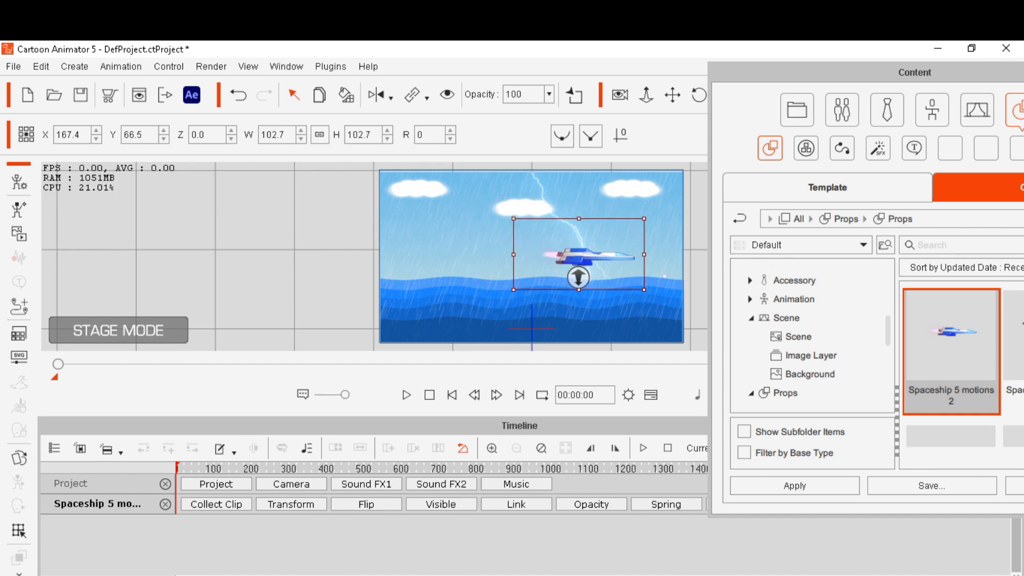
{"action": "left_click_drag", "start_coordinate": [579, 256], "coordinate": [523, 259]}
{"action": "left_click_drag", "start_coordinate": [525, 259], "coordinate": [462, 259]}
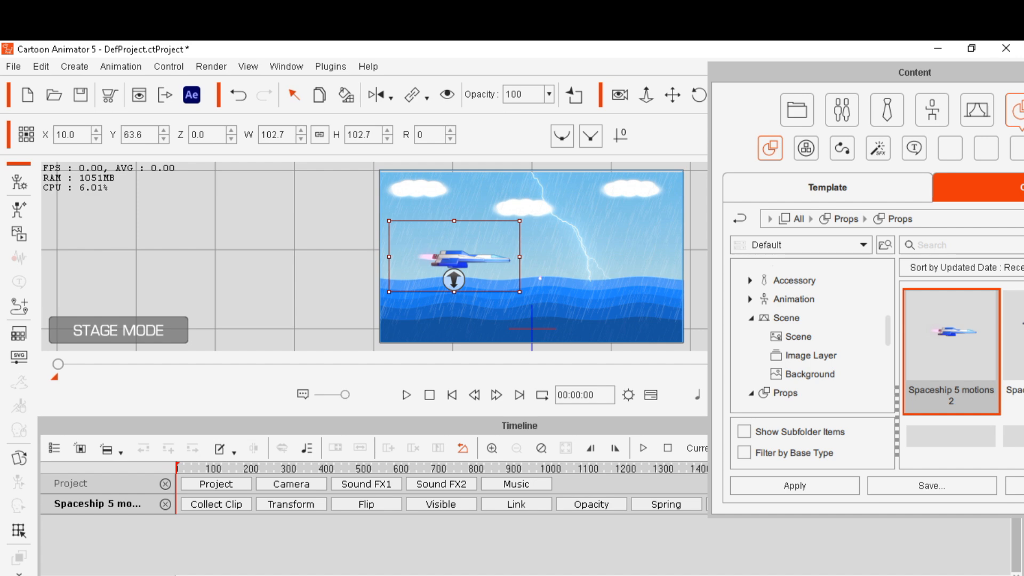
{"action": "left_click_drag", "start_coordinate": [389, 292], "coordinate": [395, 289]}
{"action": "left_click_drag", "start_coordinate": [464, 259], "coordinate": [437, 258]}
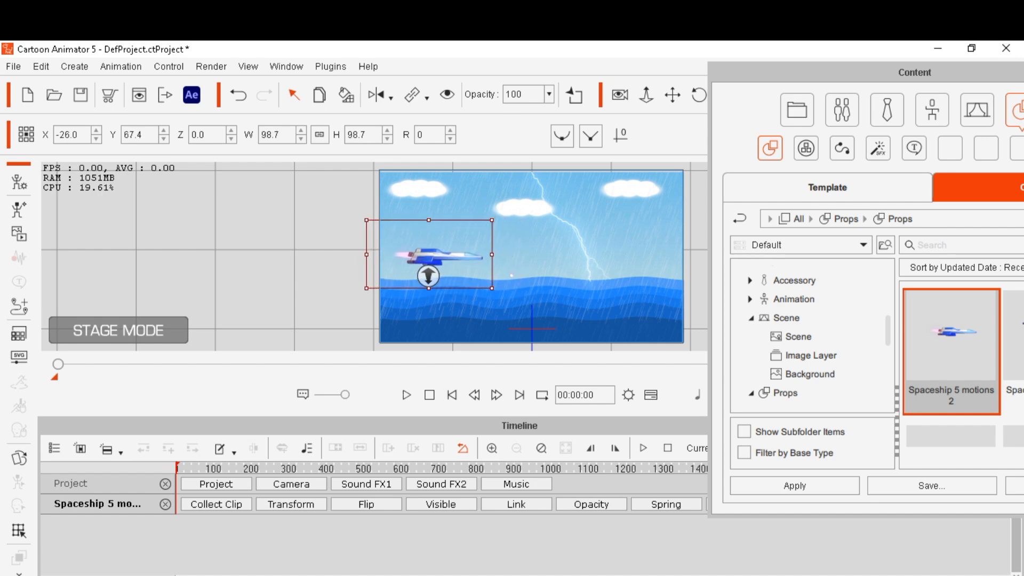
Open the spaceship prop's Action Menu to view its available motions
{"action": "right_click", "coordinate": [456, 259]}
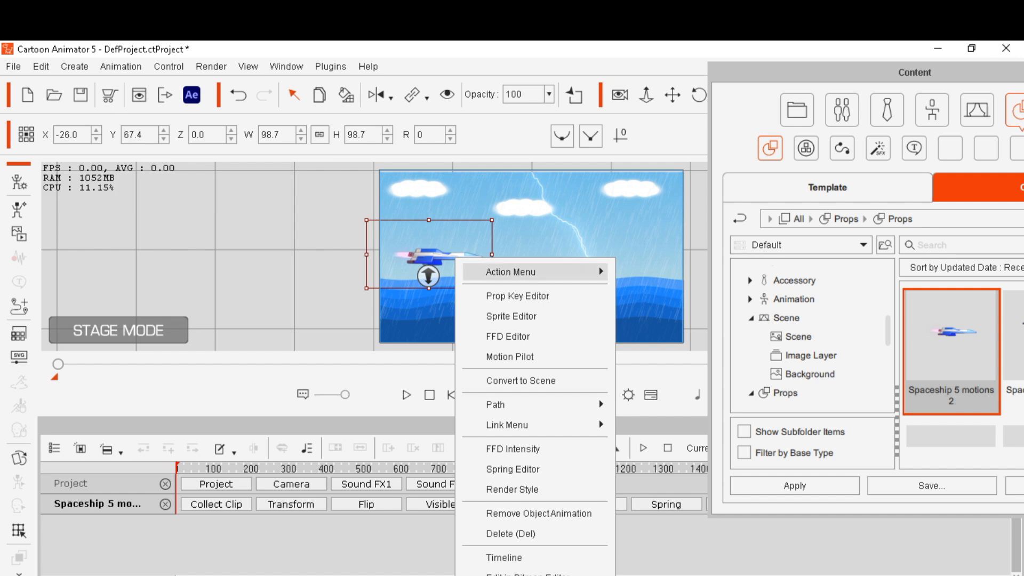
{"action": "mouse_move", "coordinate": [533, 271]}
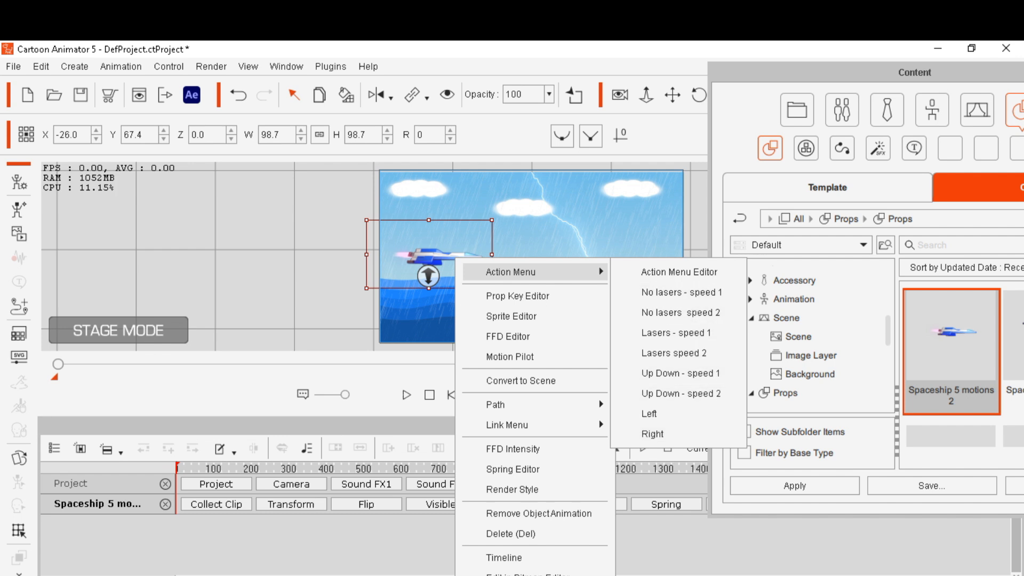
{"action": "key", "text": "Escape"}
{"action": "left_click", "coordinate": [534, 307]}
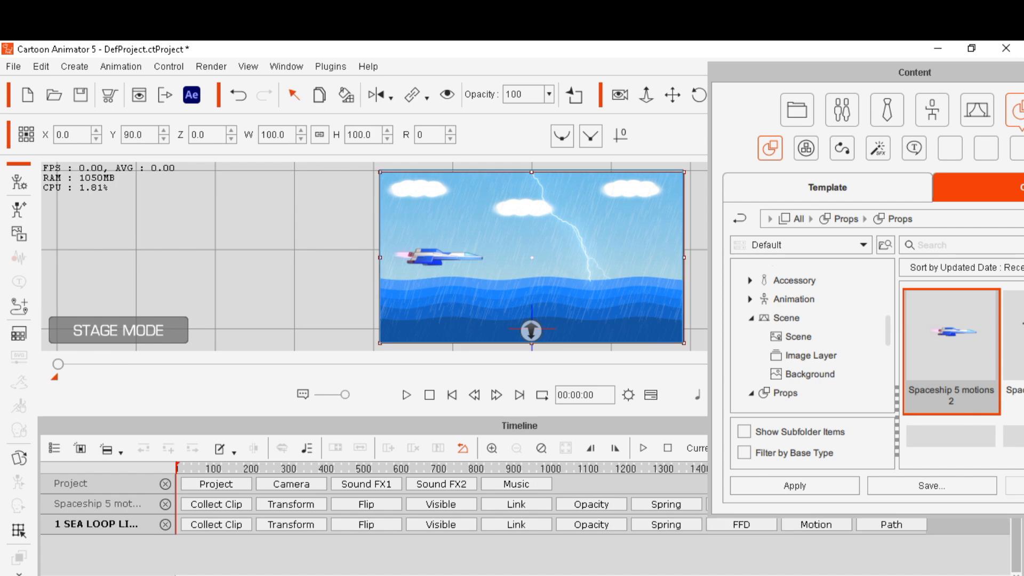
Open Motion Pilot for the spaceship prop and hide the timeline to enlarge the stage
{"action": "left_click", "coordinate": [437, 257]}
{"action": "right_click", "coordinate": [431, 258]}
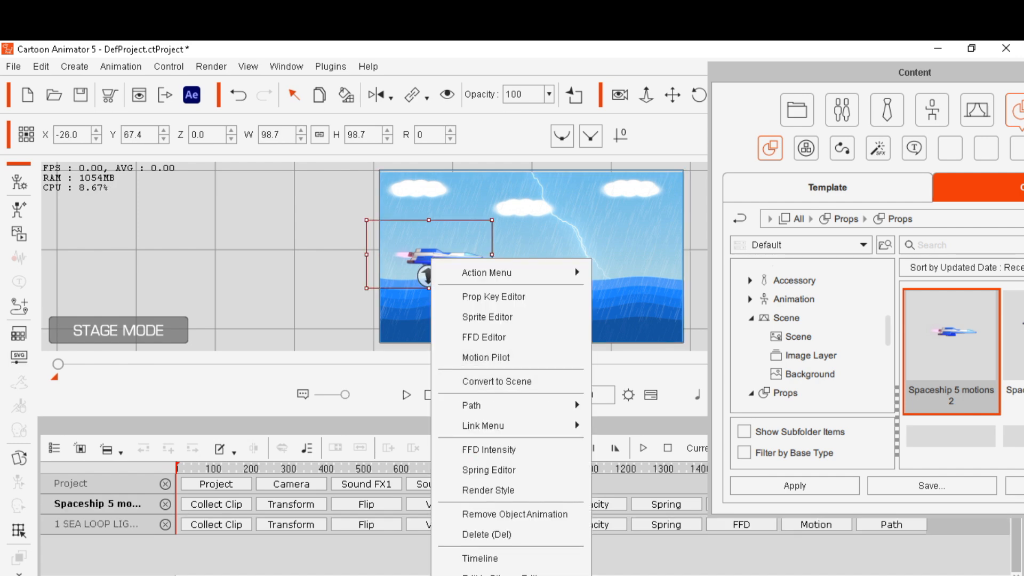
{"action": "left_click", "coordinate": [486, 357]}
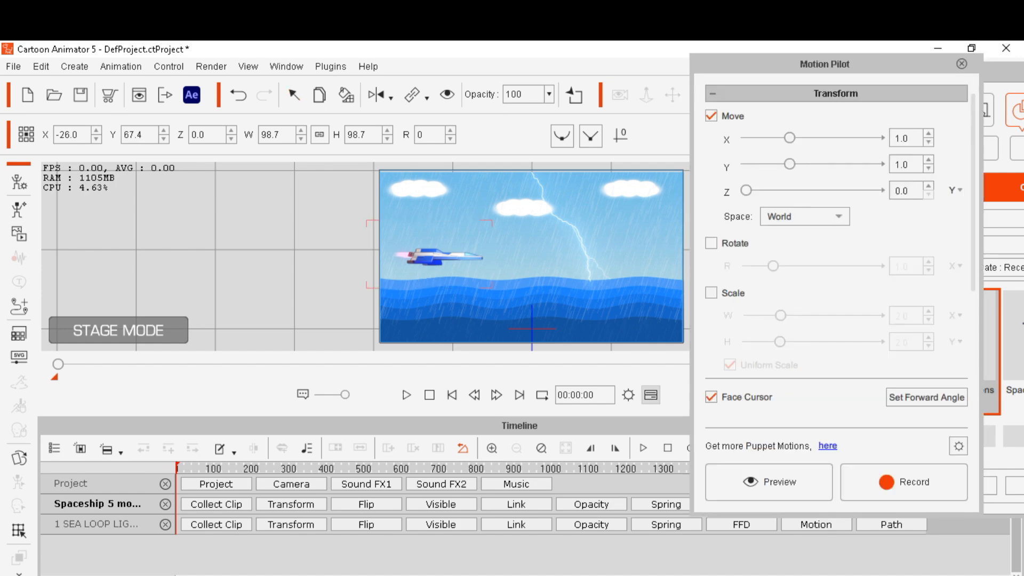
{"action": "left_click", "coordinate": [650, 396]}
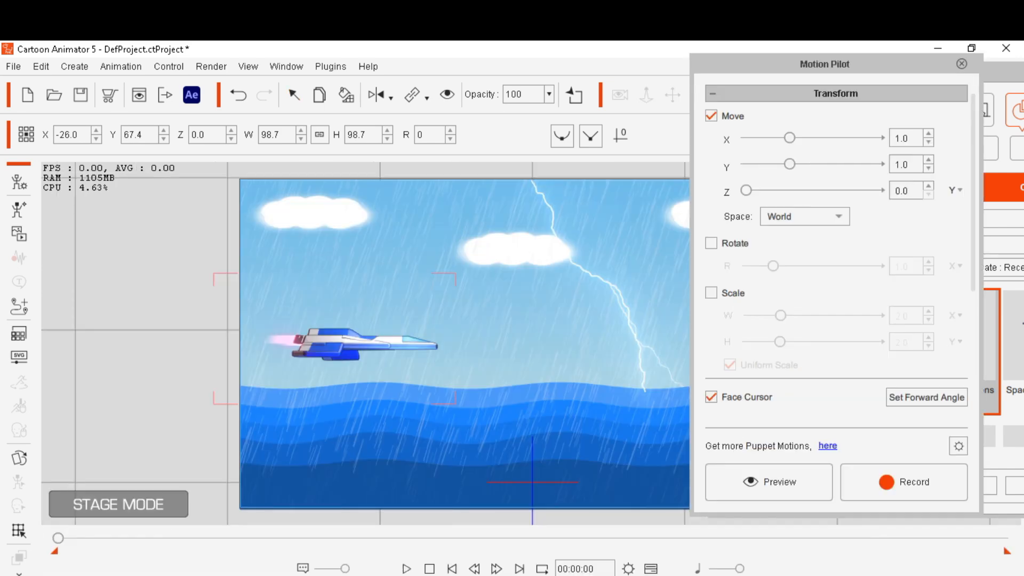
{"action": "left_click_drag", "start_coordinate": [825, 64], "coordinate": [857, 51]}
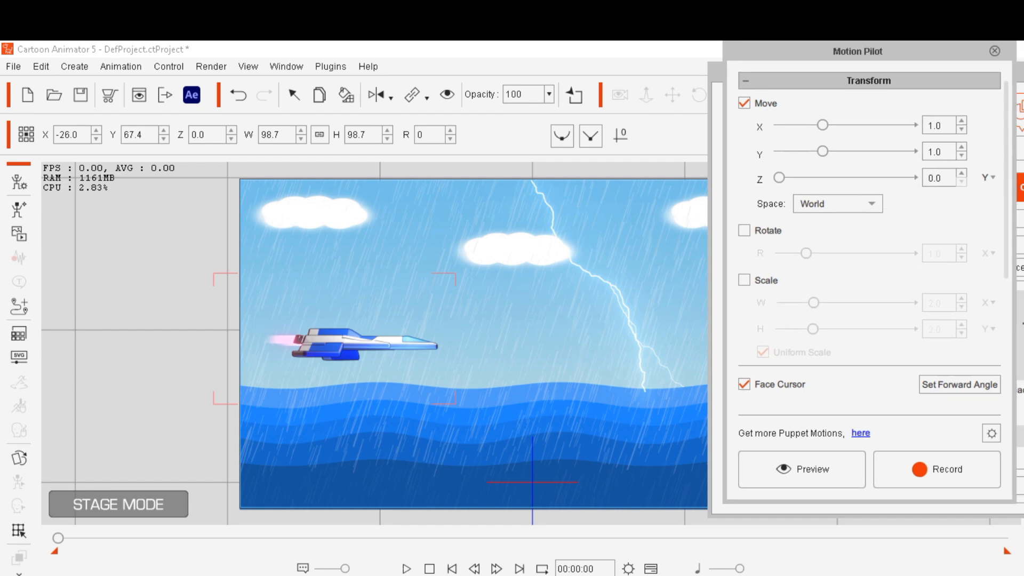
{"action": "left_click_drag", "start_coordinate": [716, 72], "coordinate": [761, 70]}
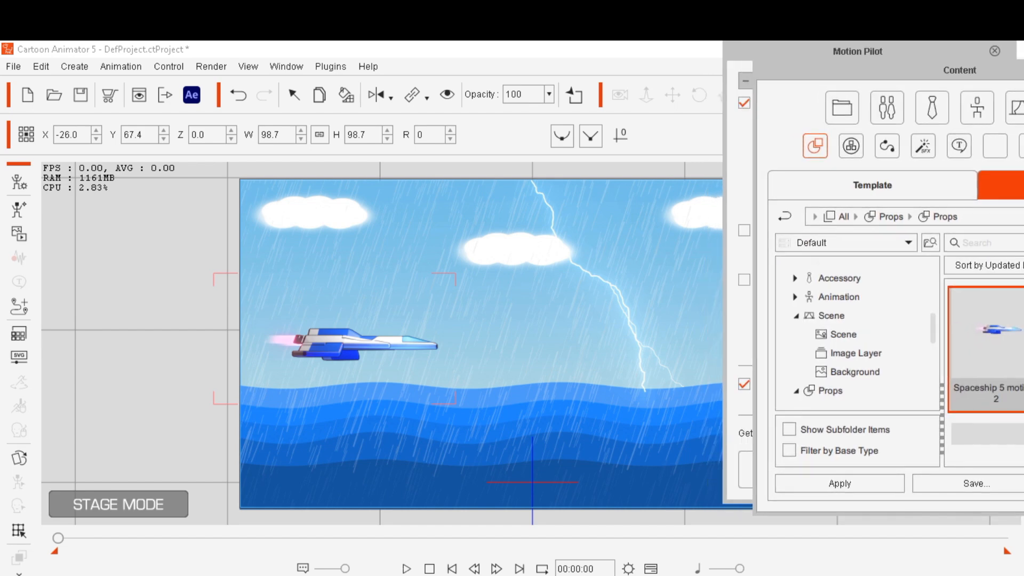
{"action": "left_click_drag", "start_coordinate": [857, 51], "coordinate": [920, 60]}
{"action": "left_click_drag", "start_coordinate": [769, 70], "coordinate": [816, 69]}
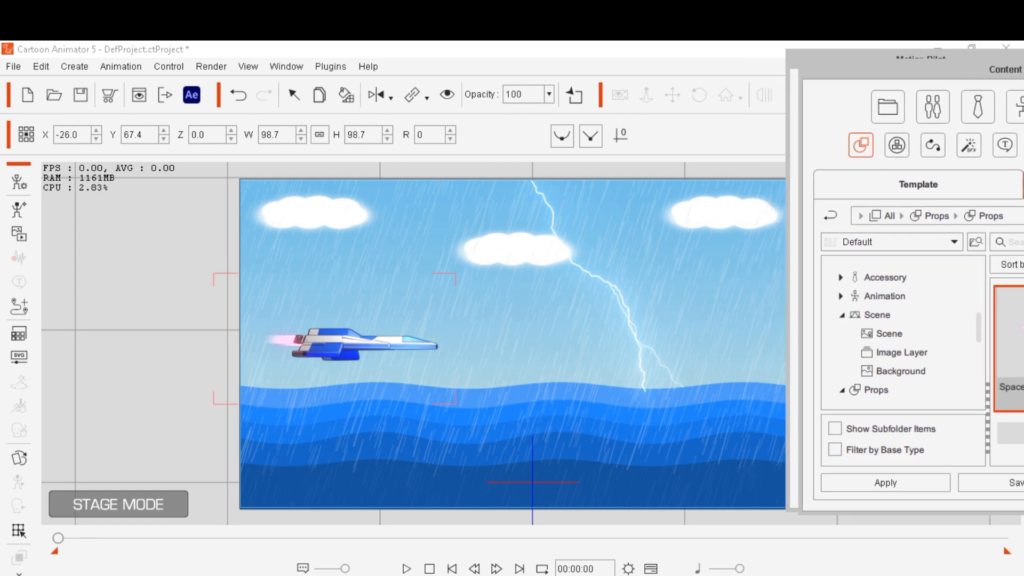
{"action": "left_click", "coordinate": [651, 569]}
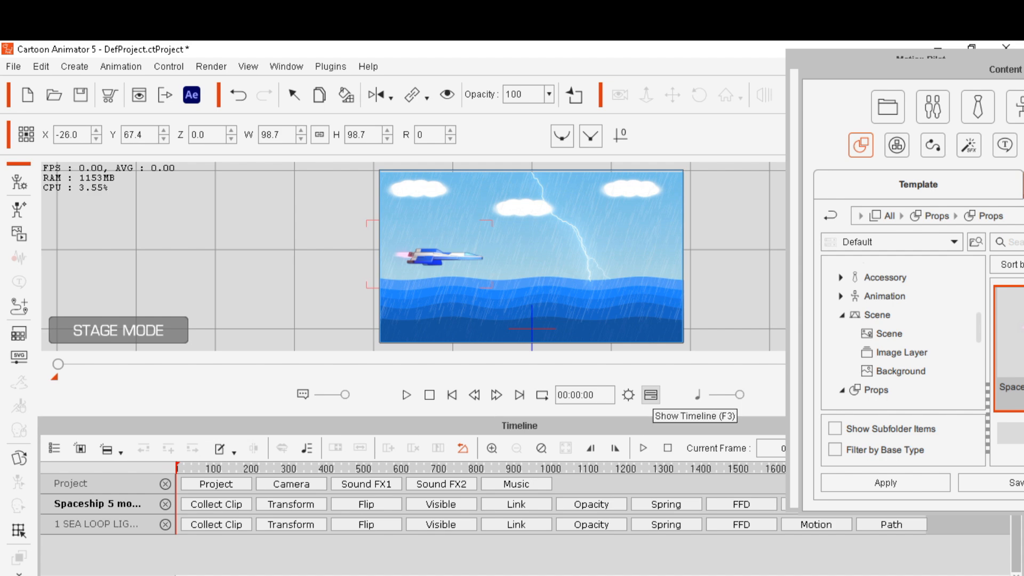
{"action": "left_click", "coordinate": [650, 395]}
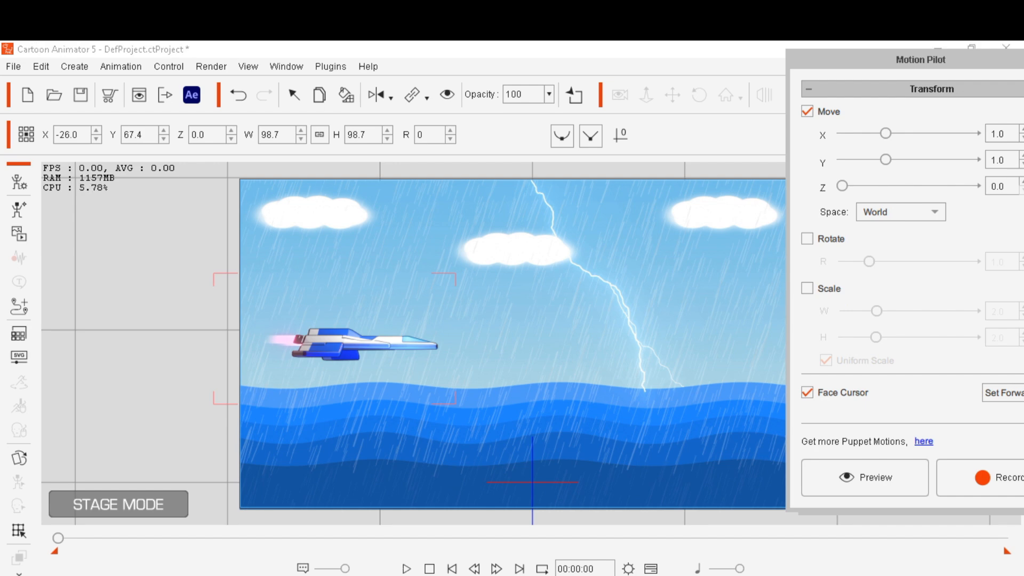
{"action": "left_click_drag", "start_coordinate": [921, 60], "coordinate": [657, 53]}
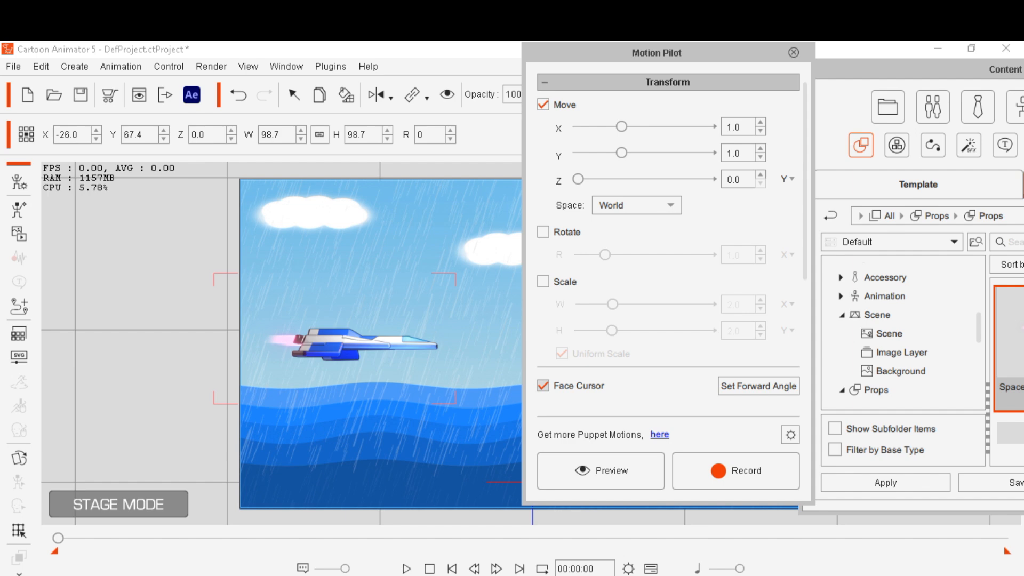
In Motion Pilot, turn off Face Cursor and enable Scale with Uniform Scale unticked
{"action": "left_click", "coordinate": [543, 386]}
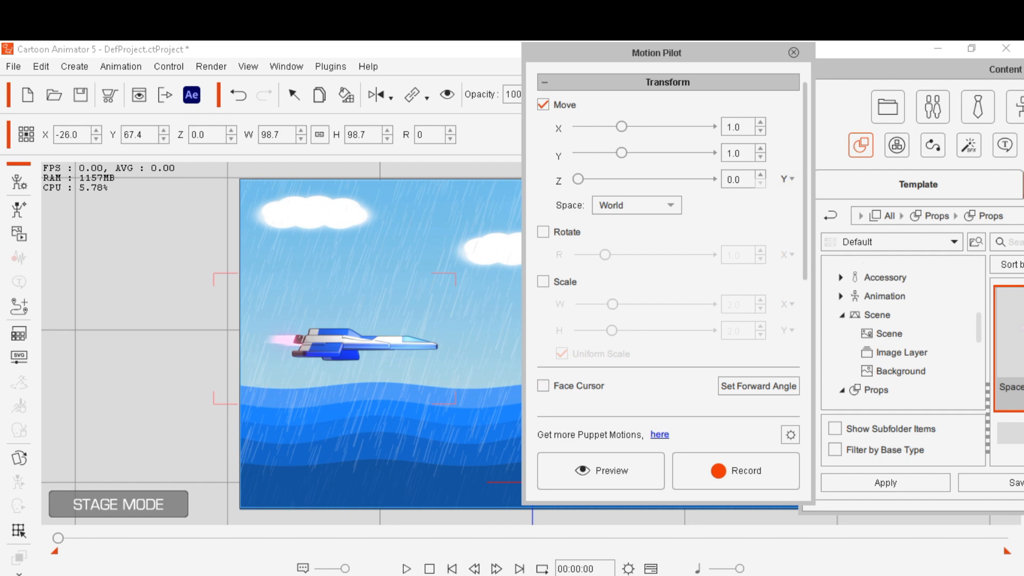
{"action": "scroll", "coordinate": [669, 240], "scroll_direction": "down", "scroll_amount": 3}
{"action": "scroll", "coordinate": [669, 240], "scroll_direction": "up", "scroll_amount": 3}
{"action": "left_click_drag", "start_coordinate": [657, 53], "coordinate": [763, 45]}
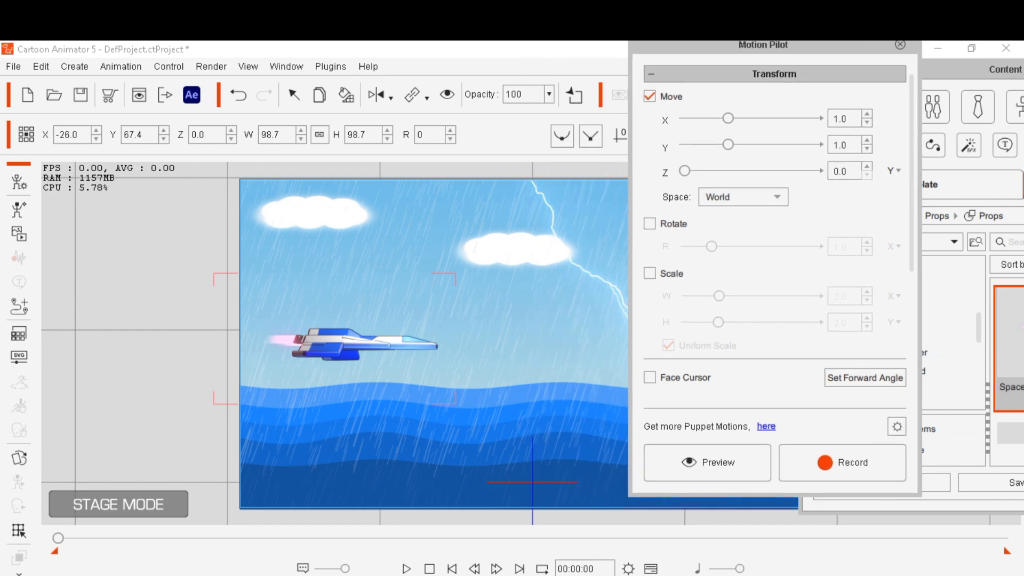
{"action": "left_click", "coordinate": [650, 273]}
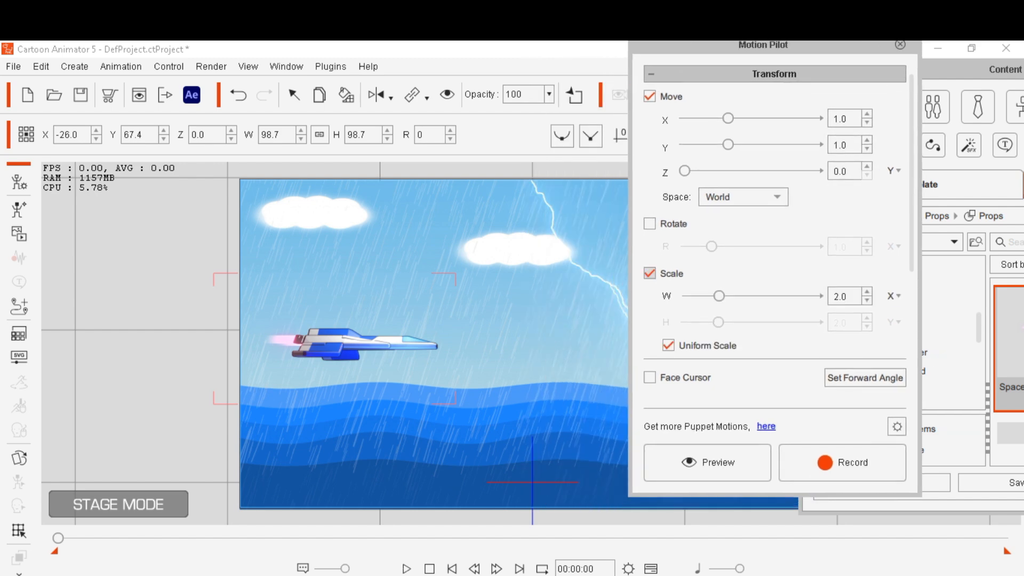
{"action": "left_click", "coordinate": [669, 345]}
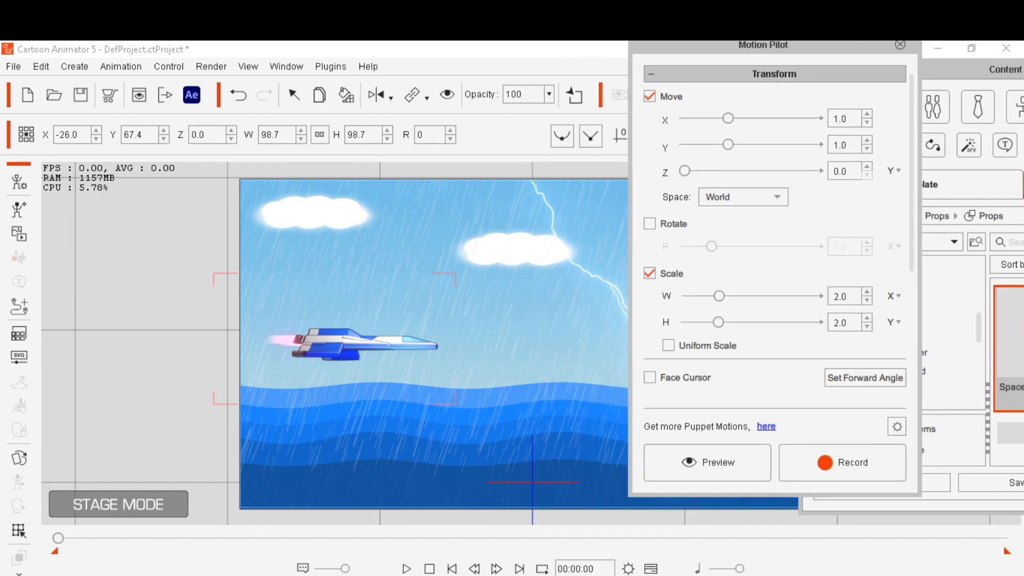
Set both W and H scale axes to -Y and both scale amounts to 1.1
{"action": "left_click", "coordinate": [893, 322]}
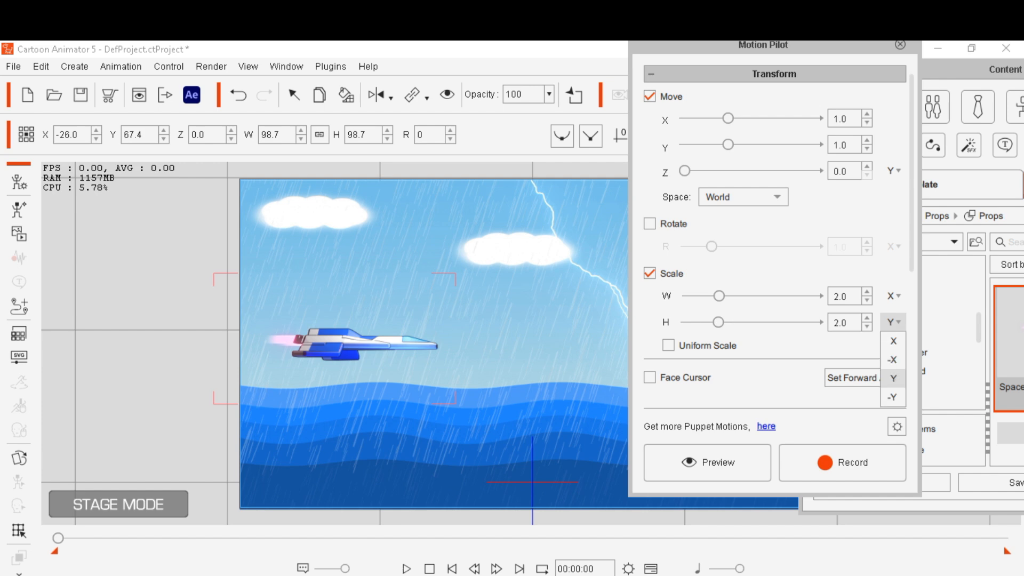
{"action": "left_click", "coordinate": [893, 398]}
{"action": "left_click", "coordinate": [894, 295]}
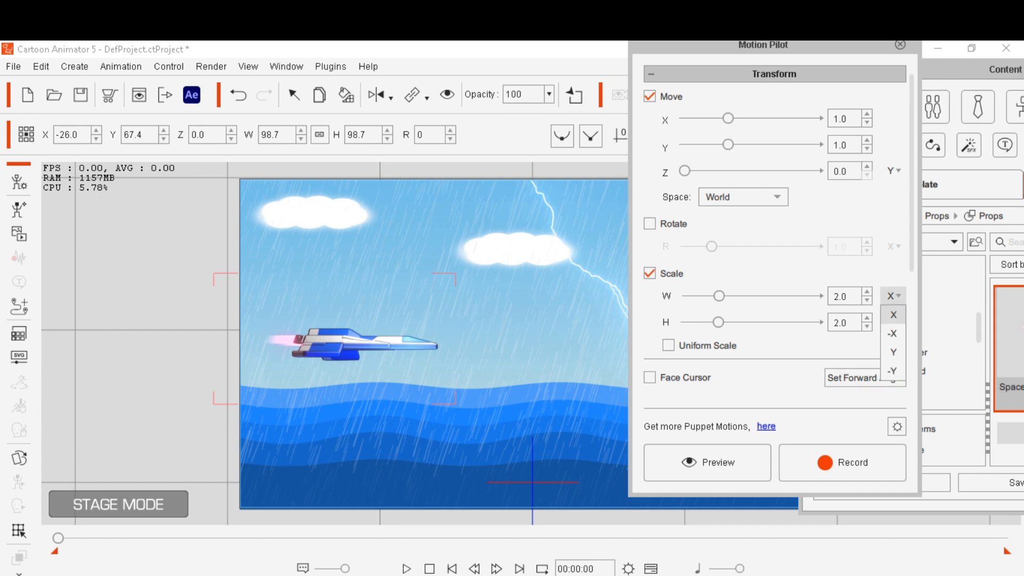
{"action": "left_click", "coordinate": [893, 371]}
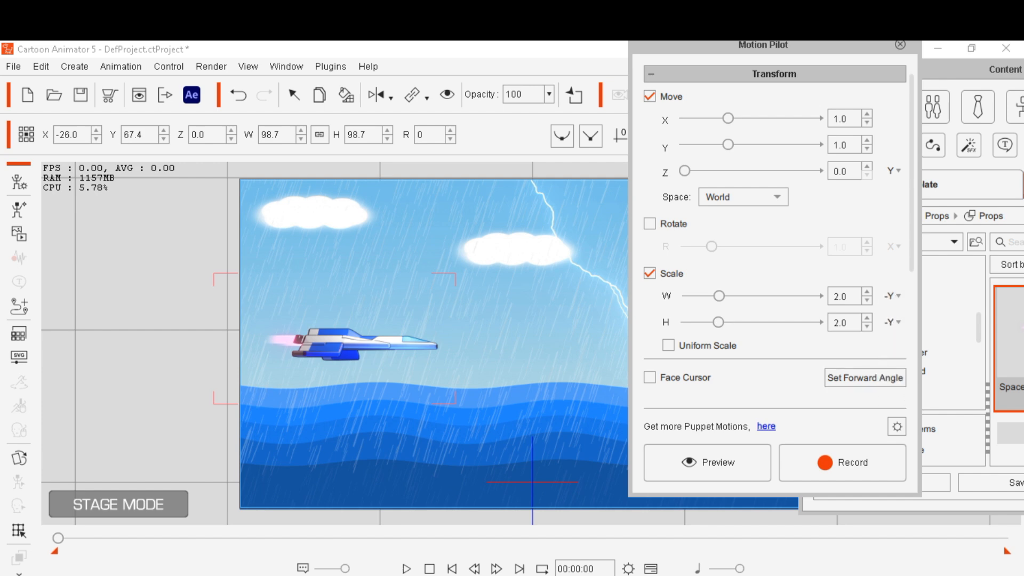
{"action": "left_click", "coordinate": [867, 326]}
{"action": "left_click", "coordinate": [867, 300]}
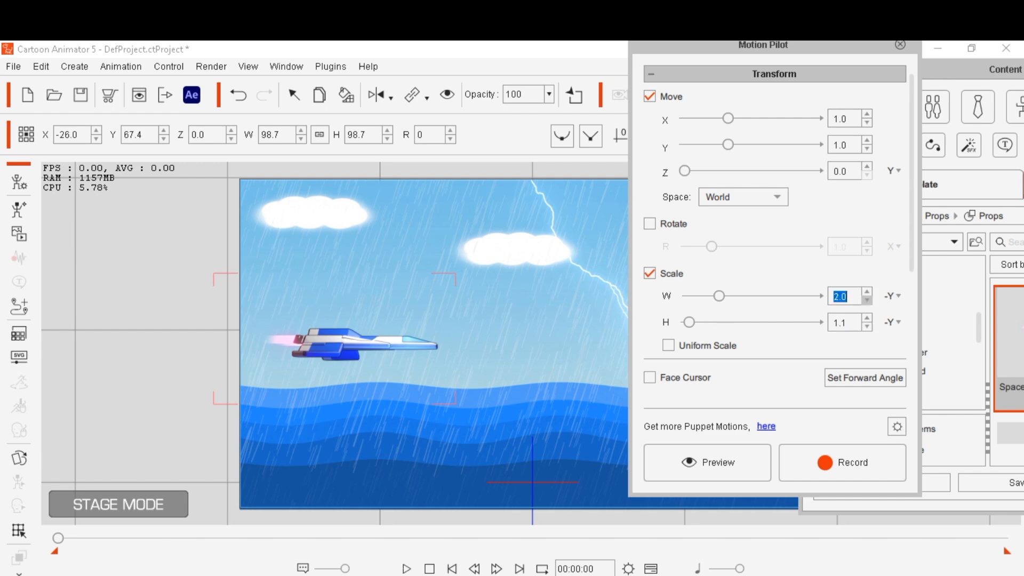
{"action": "left_click", "coordinate": [867, 300]}
{"action": "left_click", "coordinate": [867, 301]}
{"action": "left_click", "coordinate": [867, 301]}
{"action": "left_click", "coordinate": [868, 300]}
{"action": "left_click", "coordinate": [867, 300]}
{"action": "left_click", "coordinate": [868, 300]}
{"action": "left_click", "coordinate": [867, 300]}
{"action": "left_click", "coordinate": [867, 300]}
{"action": "left_click", "coordinate": [867, 300]}
{"action": "left_click", "coordinate": [867, 292]}
Preview the Motion Pilot movement on the spaceship, starting and stopping the preview
{"action": "left_click_drag", "start_coordinate": [762, 46], "coordinate": [922, 47]}
{"action": "left_click", "coordinate": [866, 463]}
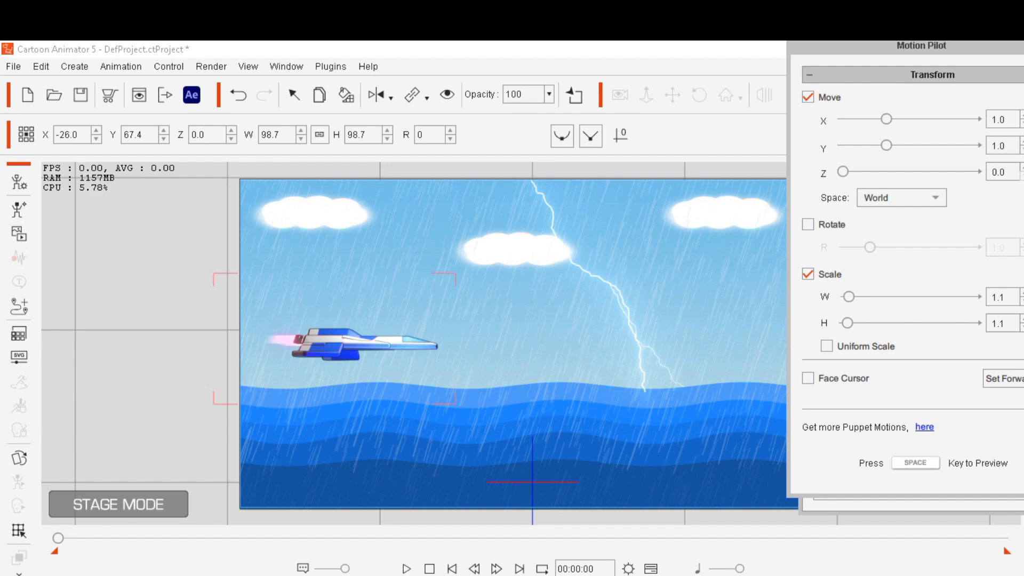
{"action": "key", "text": "space"}
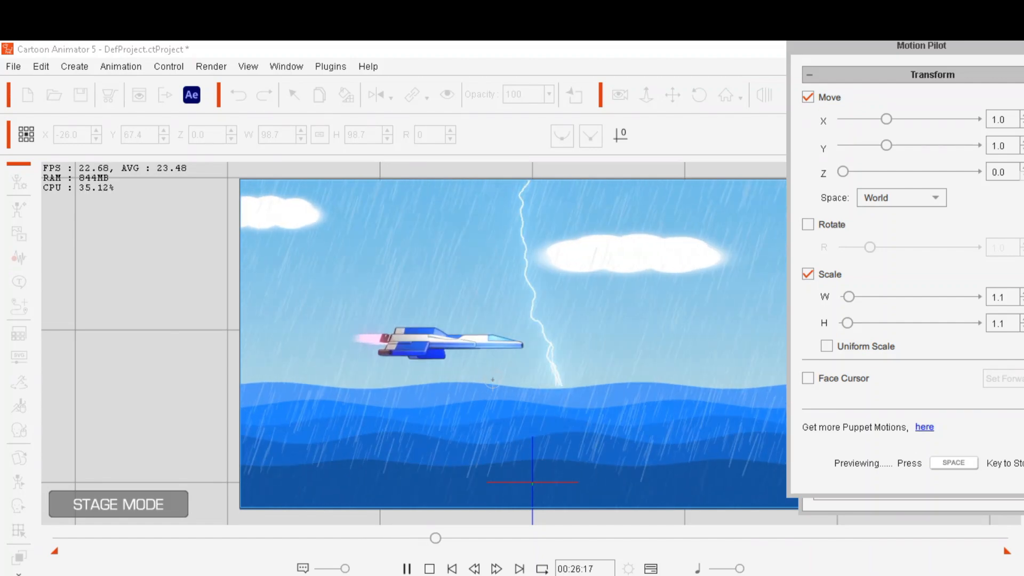
{"action": "key", "text": "space"}
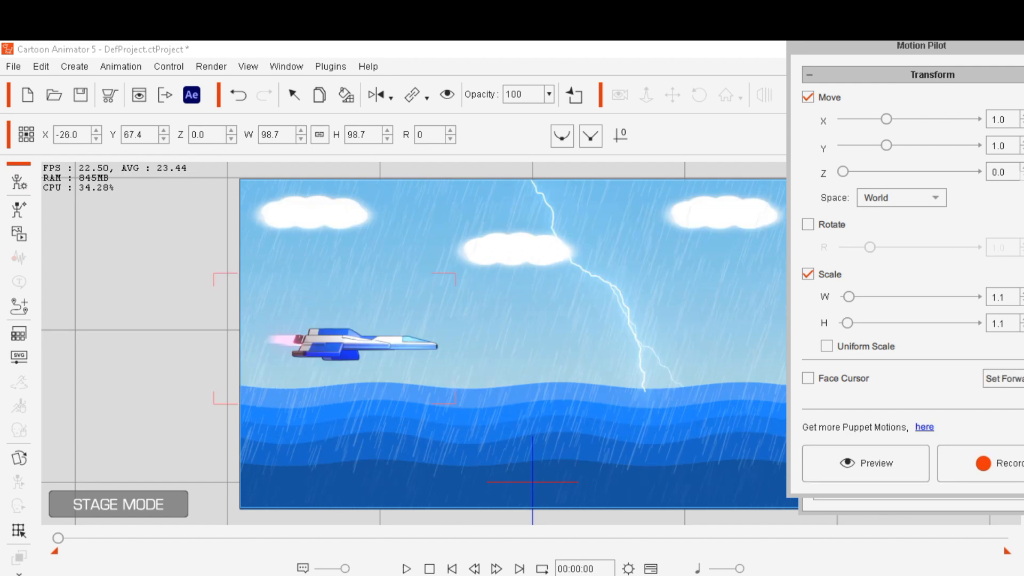
Record the spaceship's Motion Pilot flight path, starting and stopping the recording
{"action": "left_click_drag", "start_coordinate": [922, 47], "coordinate": [947, 49]}
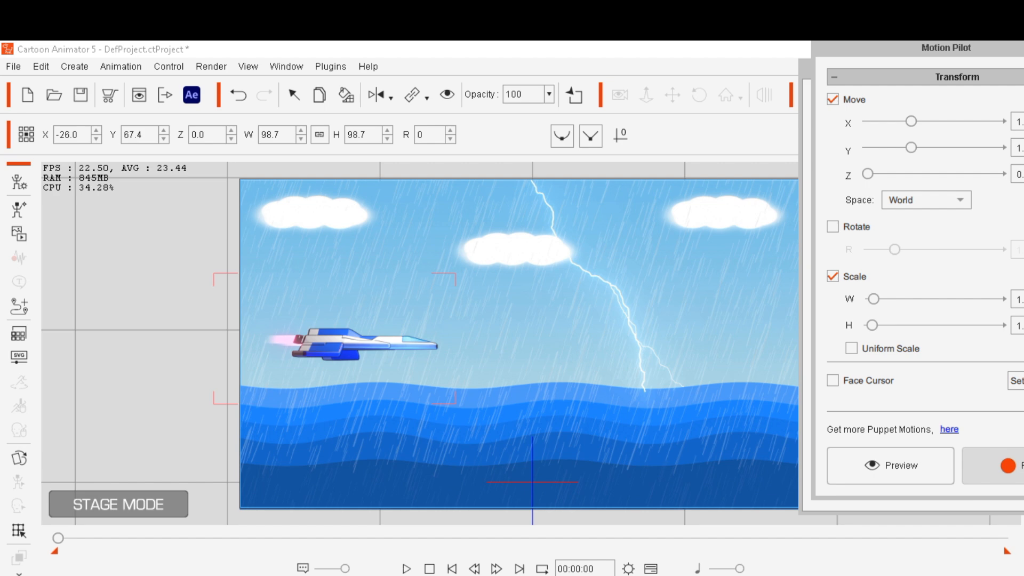
{"action": "left_click", "coordinate": [1013, 466]}
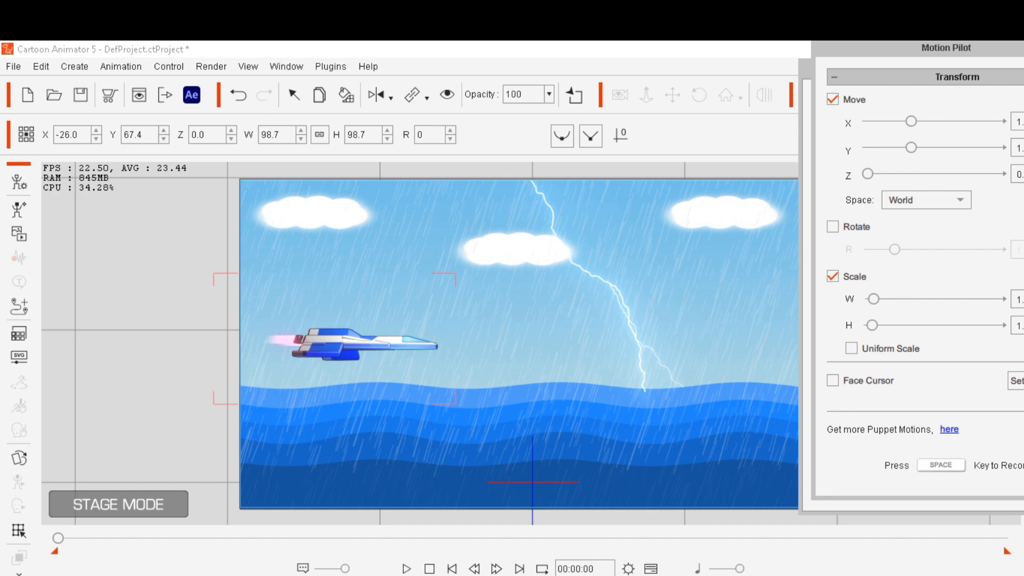
{"action": "key", "text": "space"}
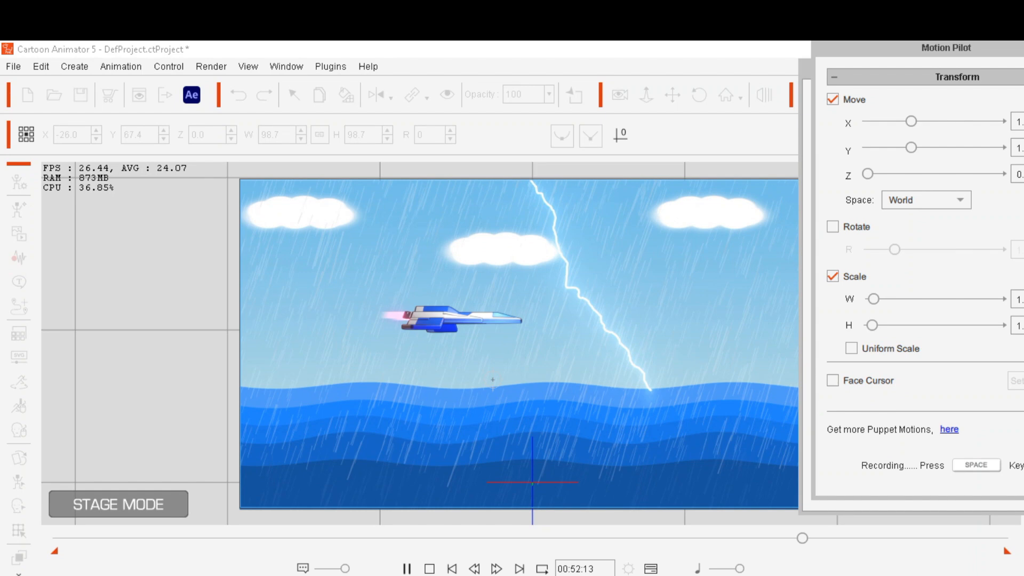
{"action": "key", "text": "space"}
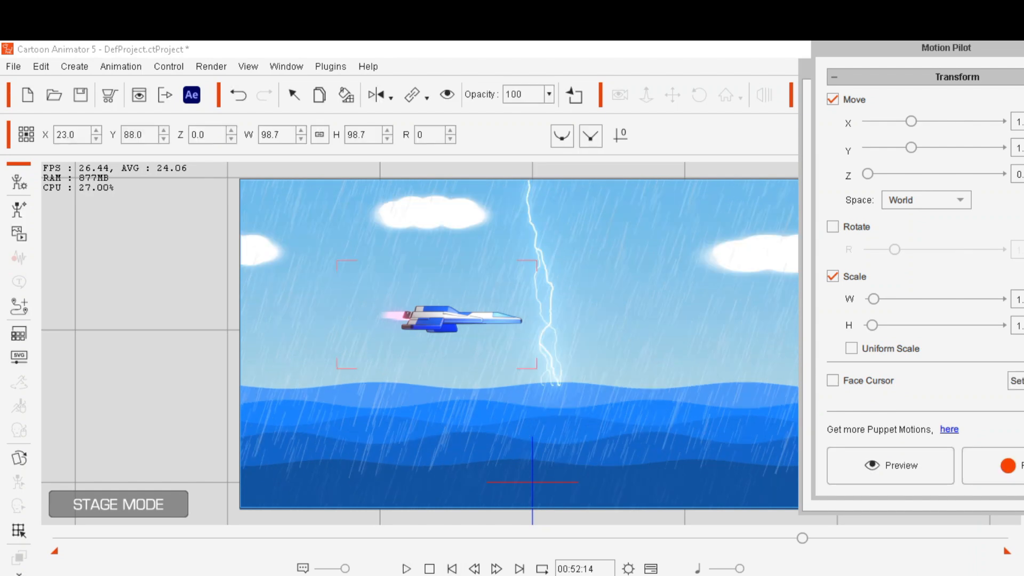
Close Motion Pilot and return playback to the start frame
{"action": "left_click_drag", "start_coordinate": [946, 48], "coordinate": [815, 99]}
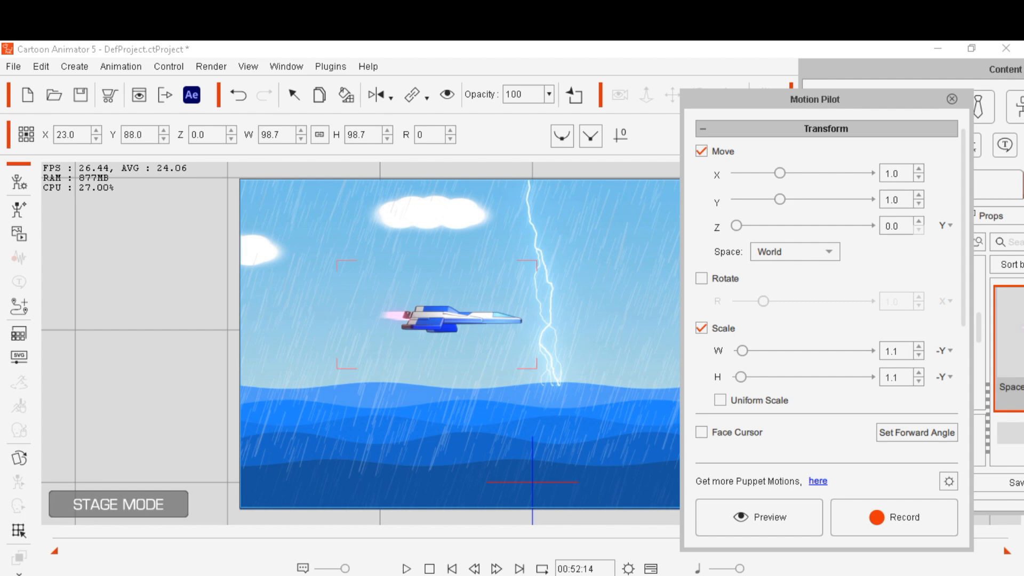
{"action": "left_click", "coordinate": [952, 99]}
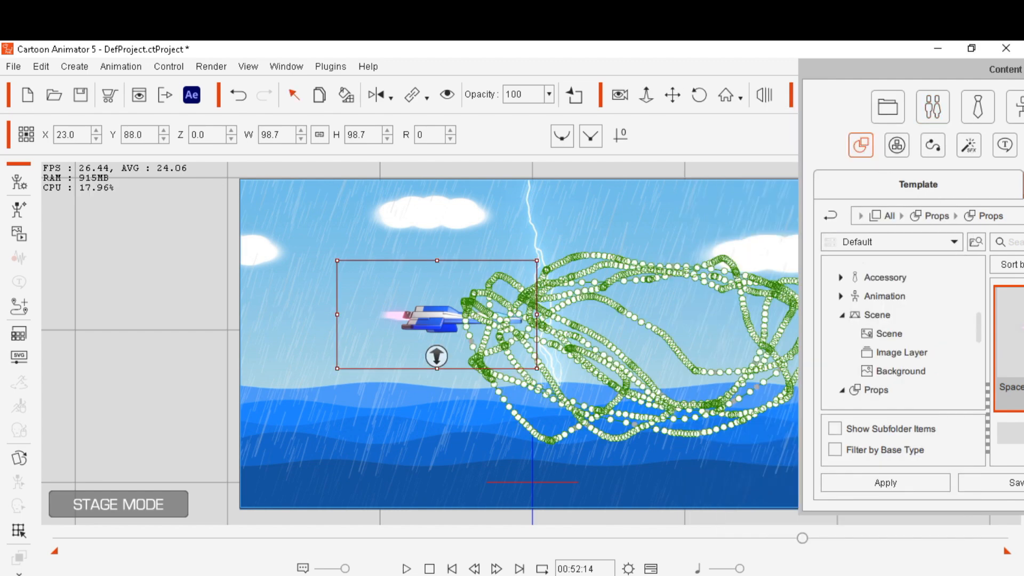
{"action": "left_click_drag", "start_coordinate": [902, 70], "coordinate": [966, 71]}
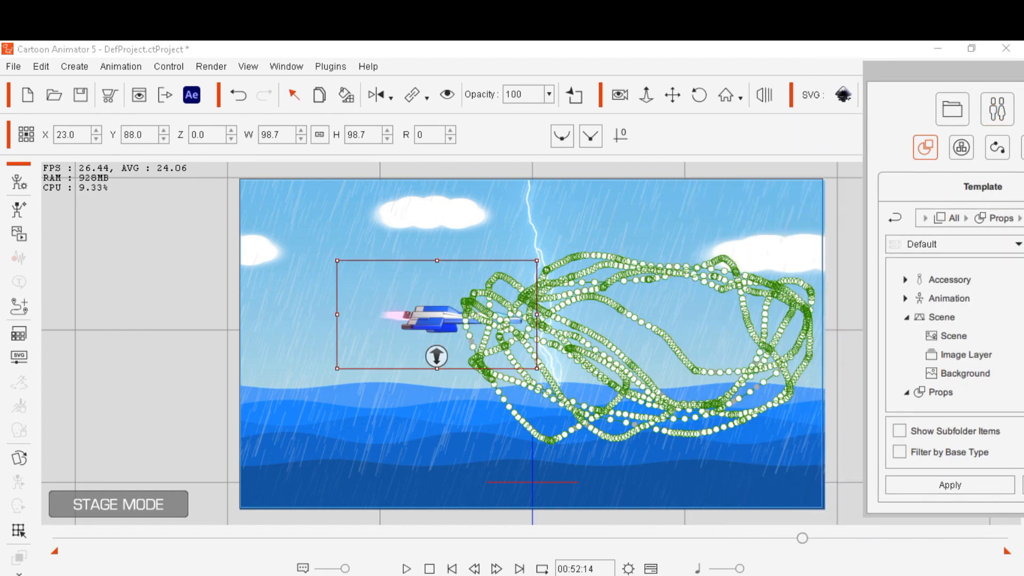
{"action": "left_click", "coordinate": [452, 569]}
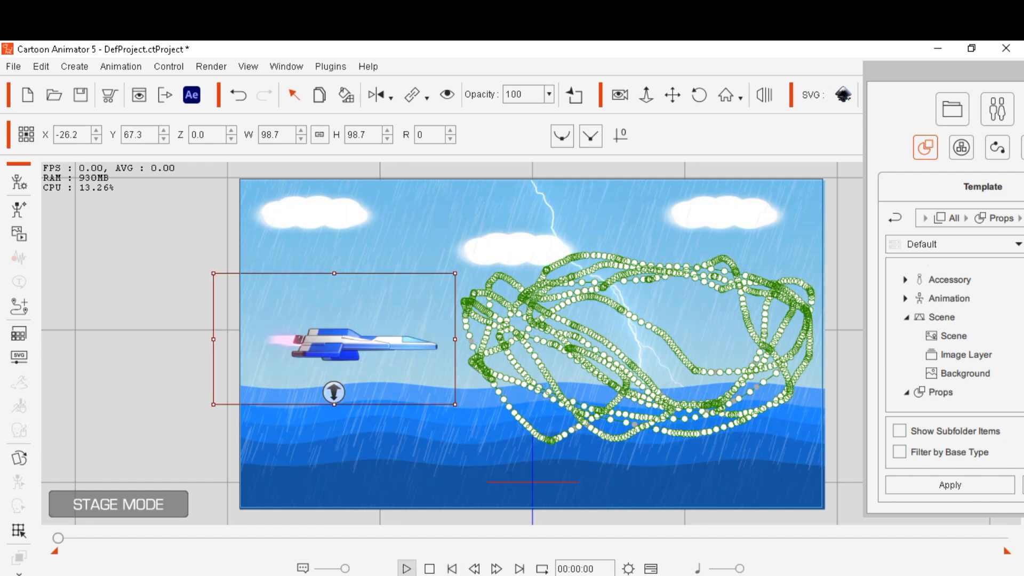
Play back the animation to preview the spaceship's flight, then stop and return to the start
{"action": "left_click", "coordinate": [406, 568]}
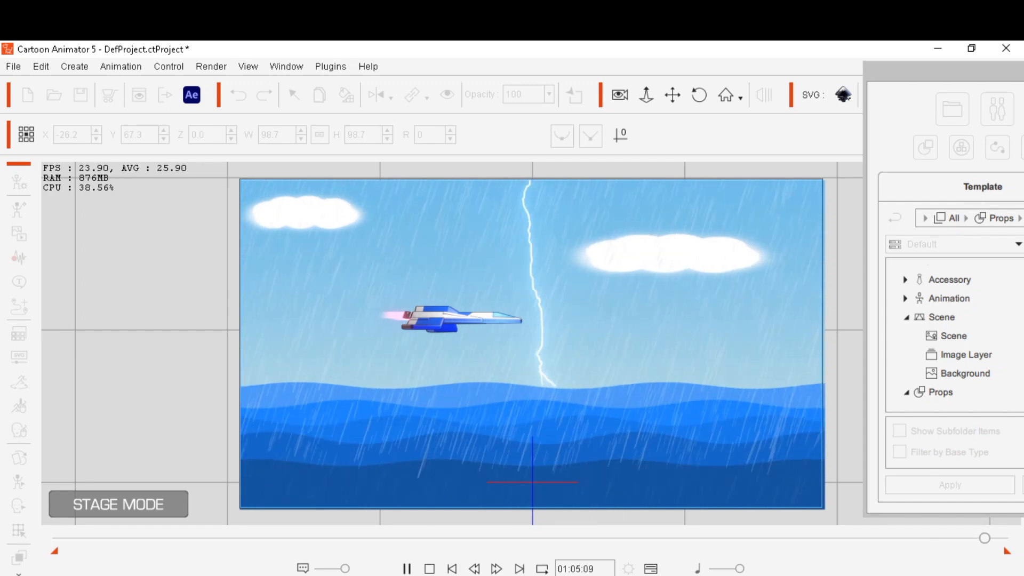
{"action": "key", "text": "space"}
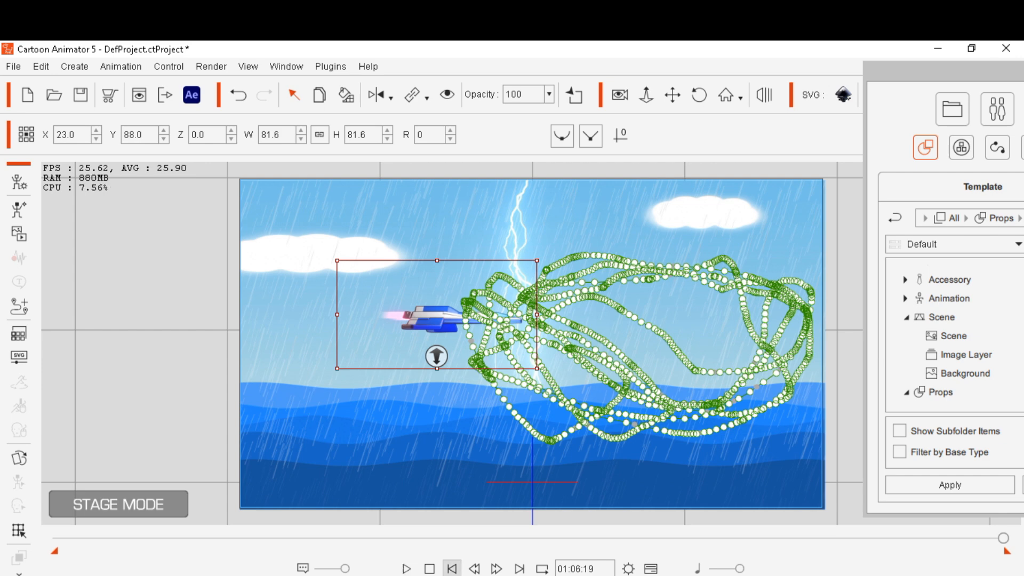
{"action": "left_click", "coordinate": [451, 568]}
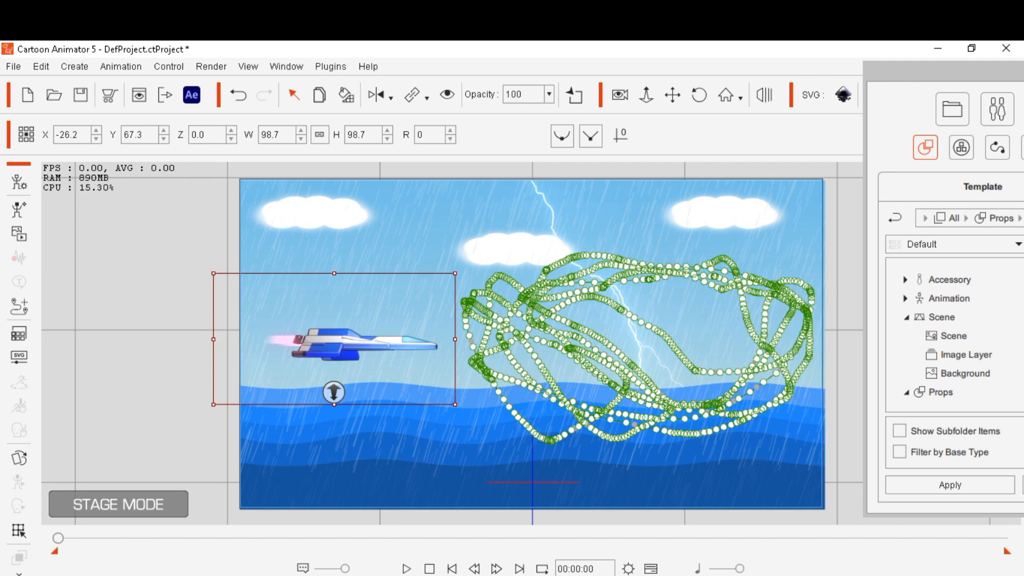
Remove the spaceship's object animation, then replay the scene and return to the start
{"action": "right_click", "coordinate": [351, 345]}
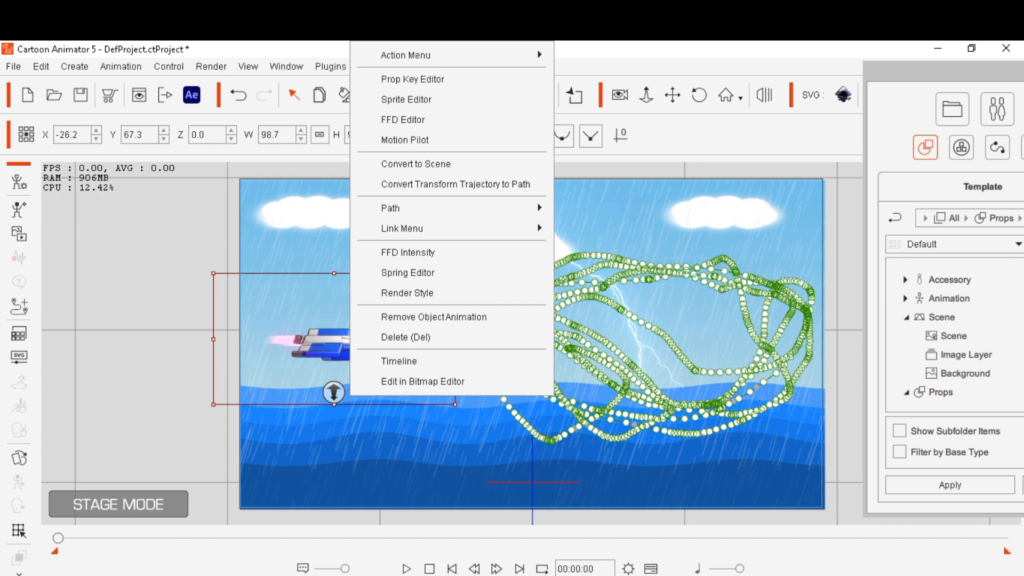
{"action": "left_click", "coordinate": [433, 317]}
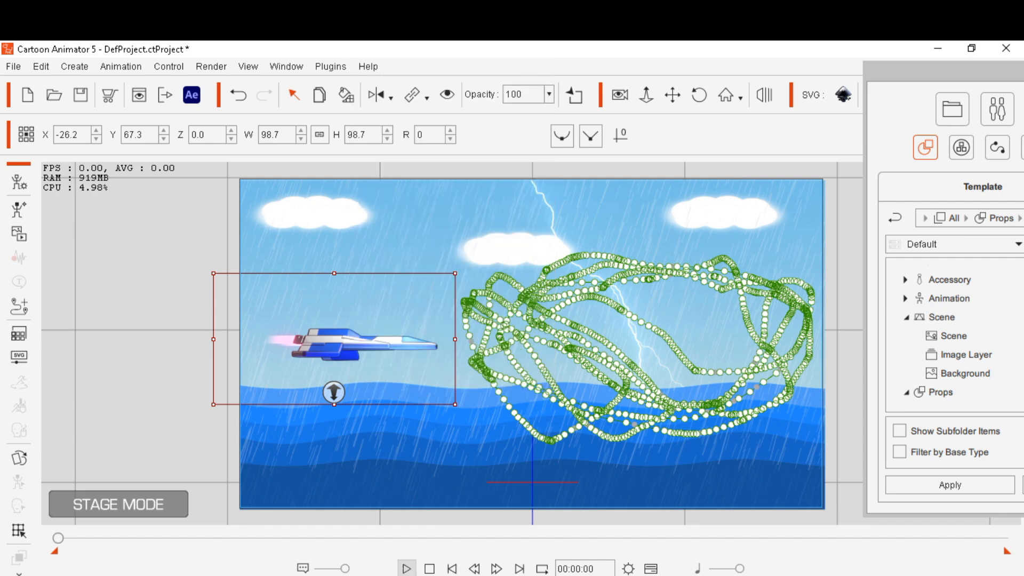
{"action": "key", "text": "space"}
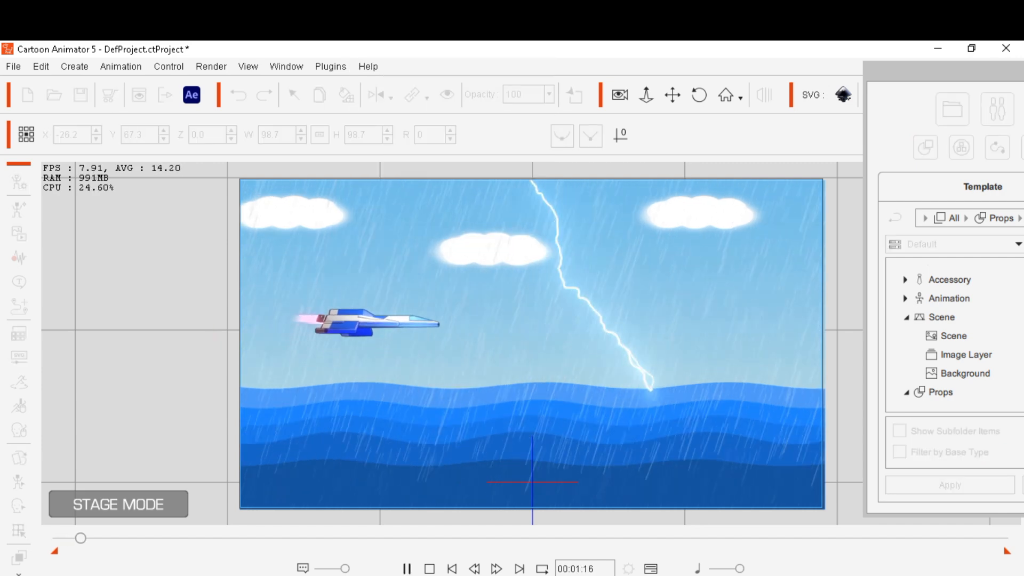
{"action": "left_click", "coordinate": [407, 569]}
{"action": "left_click", "coordinate": [452, 569]}
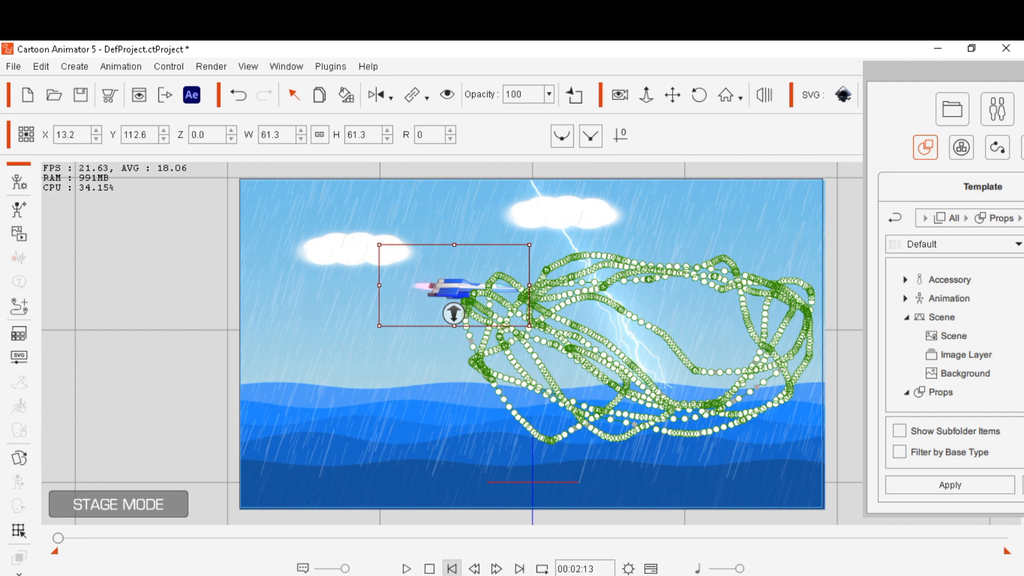
At frame 00:01:02, apply the Up Down - speed 2 action to the spaceship
{"action": "left_click", "coordinate": [497, 568]}
{"action": "left_click", "coordinate": [496, 569]}
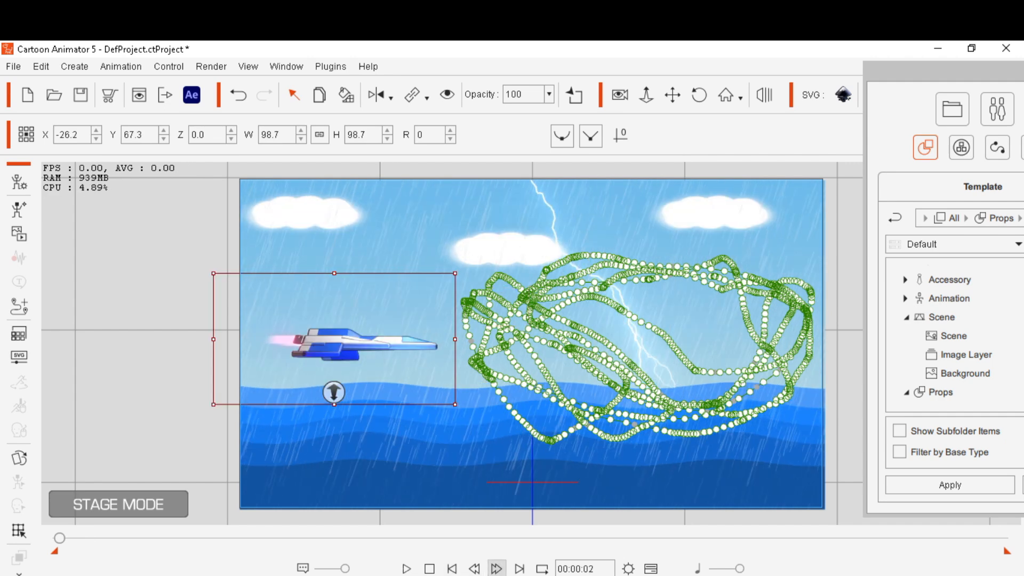
{"action": "left_click", "coordinate": [496, 568]}
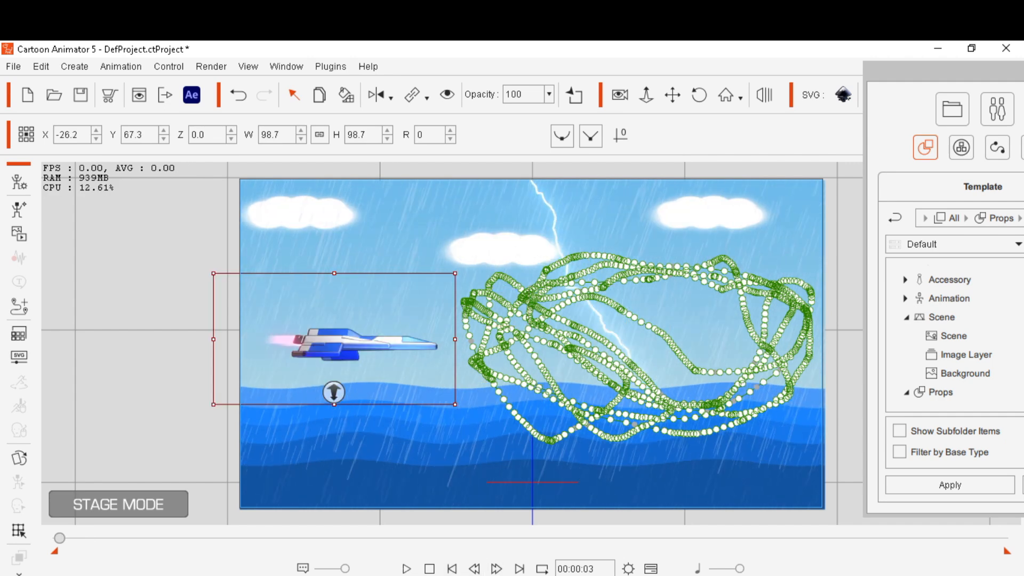
{"action": "mouse_move", "coordinate": [59, 538]}
{"action": "left_mouse_down"}
{"action": "mouse_move", "coordinate": [99, 538]}
{"action": "mouse_move", "coordinate": [58, 538]}
{"action": "left_mouse_up"}
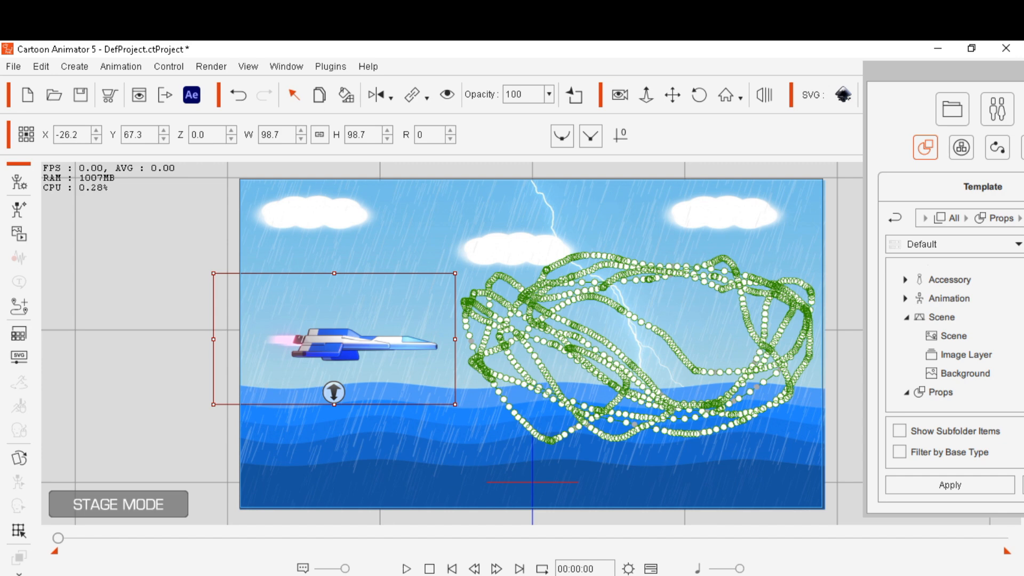
{"action": "left_click_drag", "start_coordinate": [59, 538], "coordinate": [73, 538]}
{"action": "right_click", "coordinate": [326, 337]}
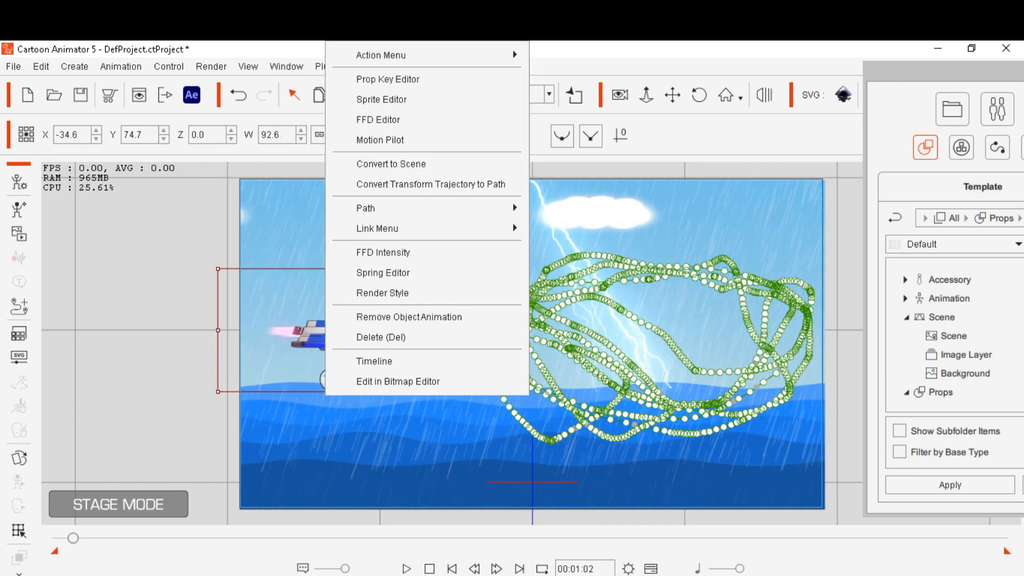
{"action": "mouse_move", "coordinate": [406, 55]}
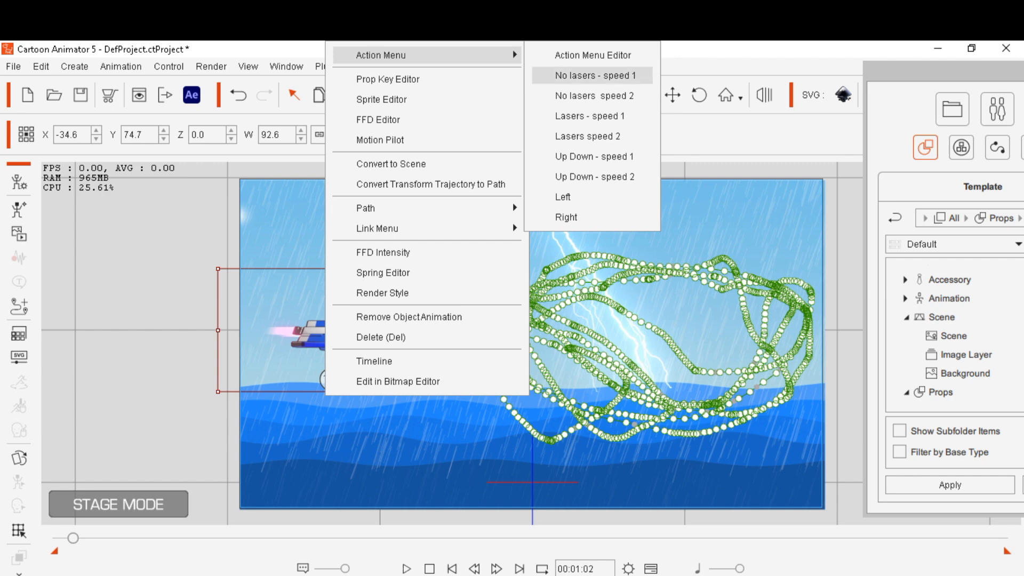
{"action": "left_click", "coordinate": [595, 177]}
At frame 00:03:05, apply the Right action to the spaceship
{"action": "key", "text": "space"}
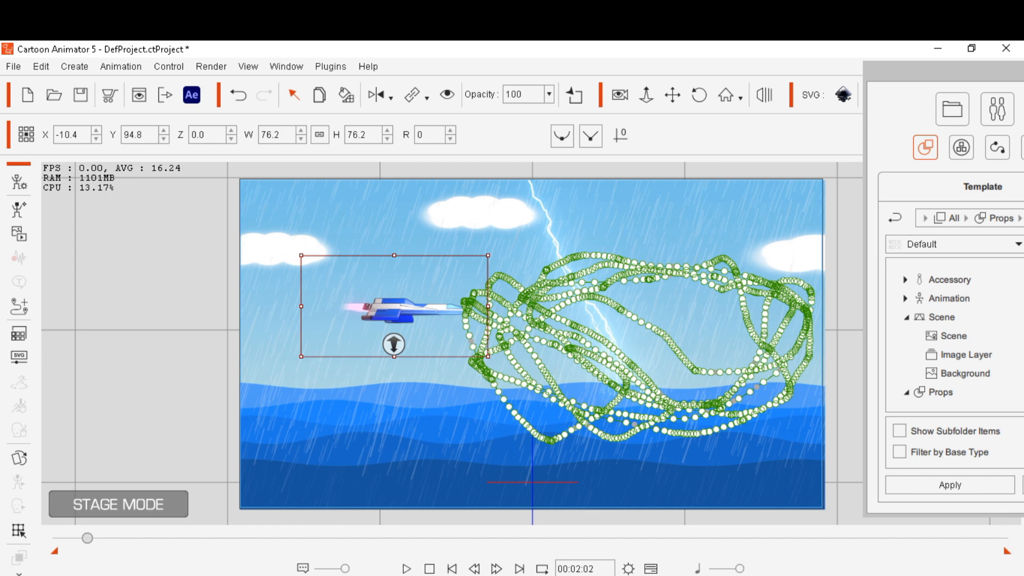
{"action": "left_click_drag", "start_coordinate": [87, 538], "coordinate": [103, 538]}
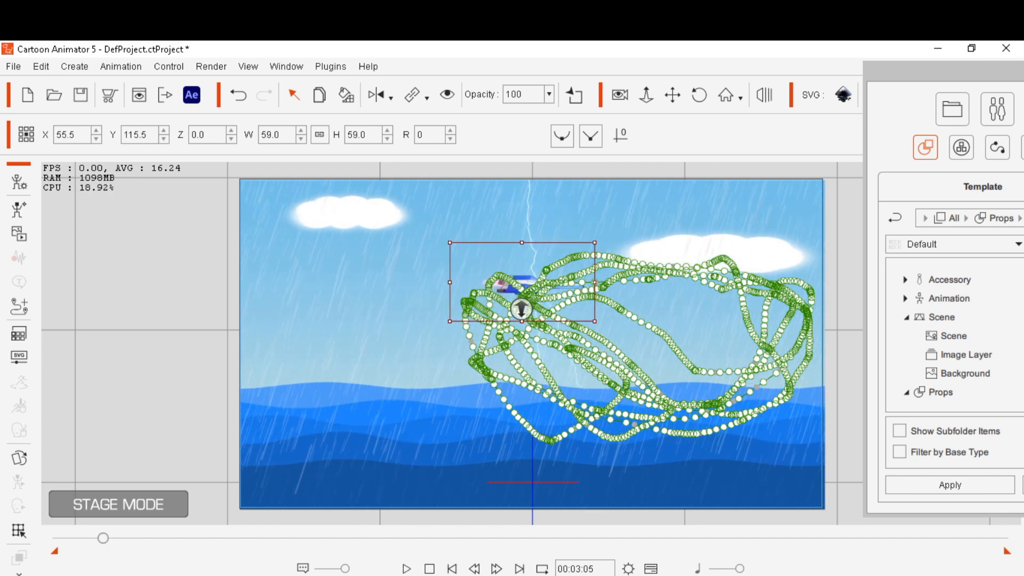
{"action": "right_click", "coordinate": [526, 284]}
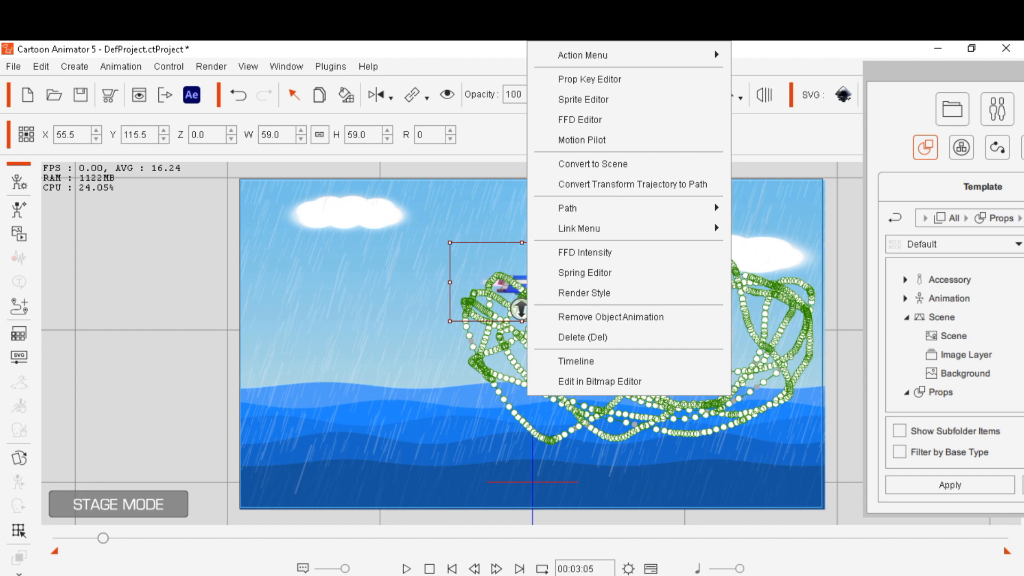
{"action": "mouse_move", "coordinate": [583, 56]}
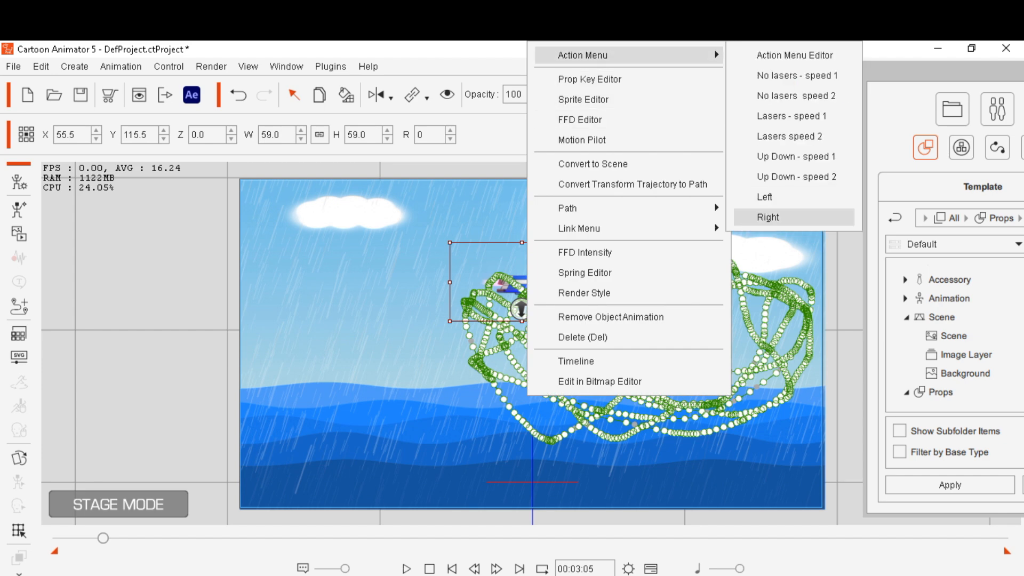
{"action": "left_click", "coordinate": [768, 217]}
Play the animation from the start to review the applied spaceship actions
{"action": "key", "text": "space"}
{"action": "left_click", "coordinate": [542, 373]}
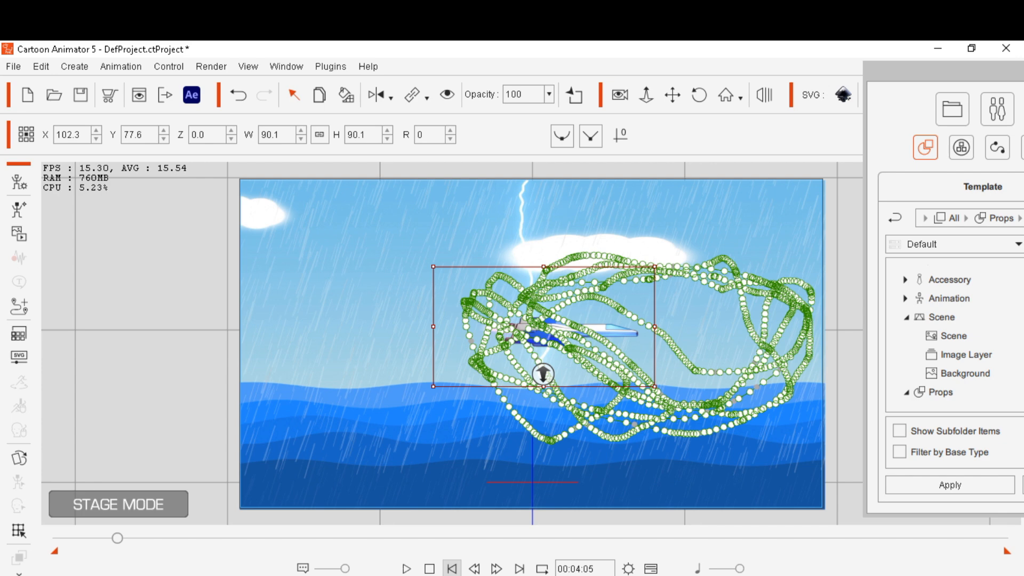
{"action": "left_click", "coordinate": [452, 569]}
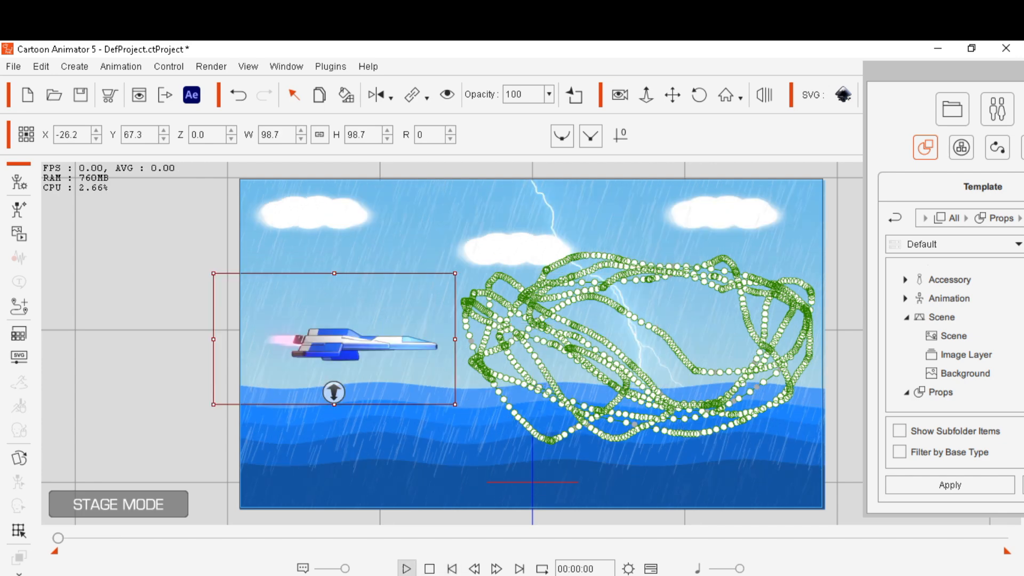
{"action": "left_click", "coordinate": [406, 568]}
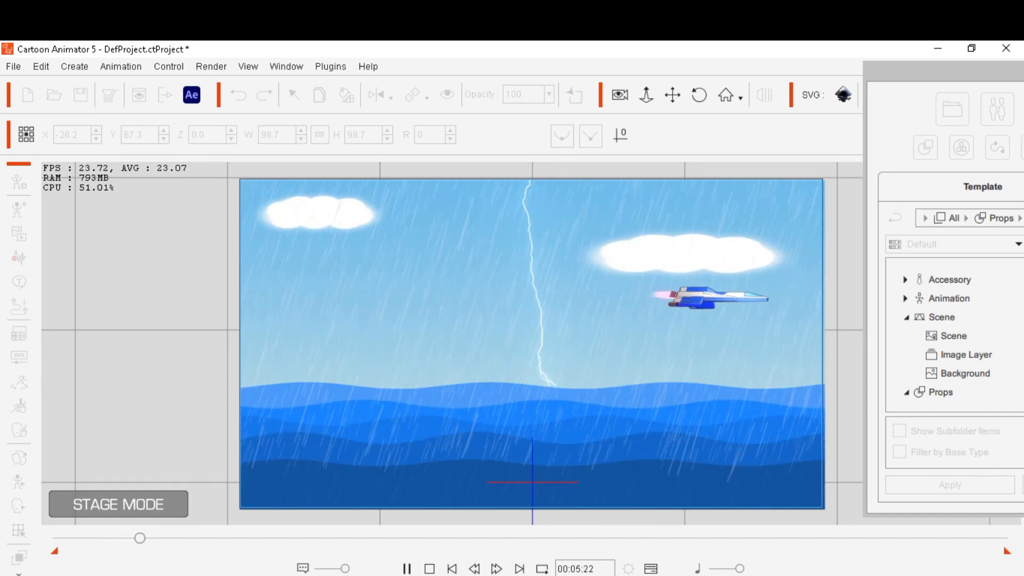
{"action": "left_click", "coordinate": [406, 569]}
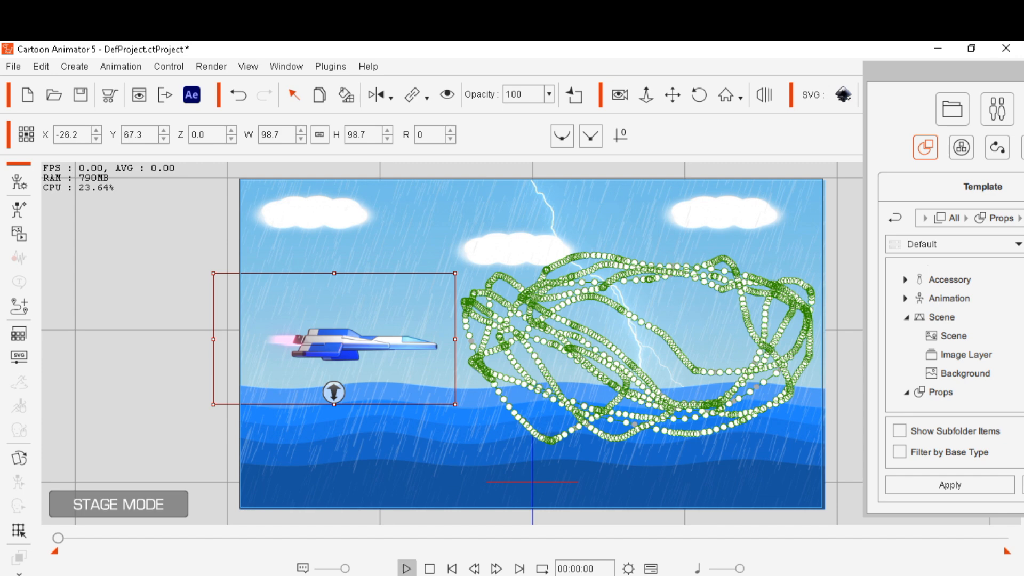
{"action": "left_click", "coordinate": [406, 568]}
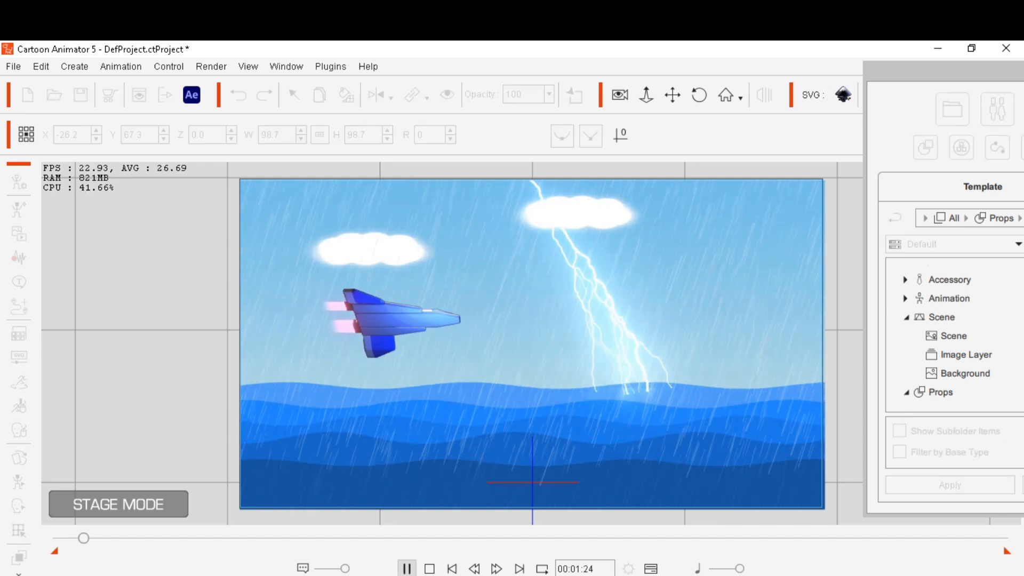
{"action": "left_click", "coordinate": [406, 569]}
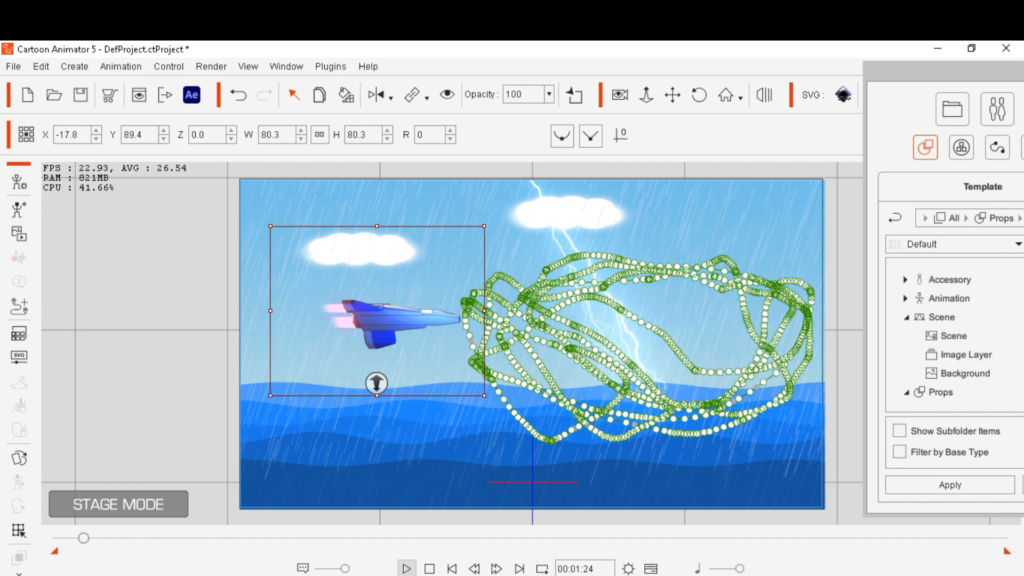
{"action": "left_click", "coordinate": [406, 569]}
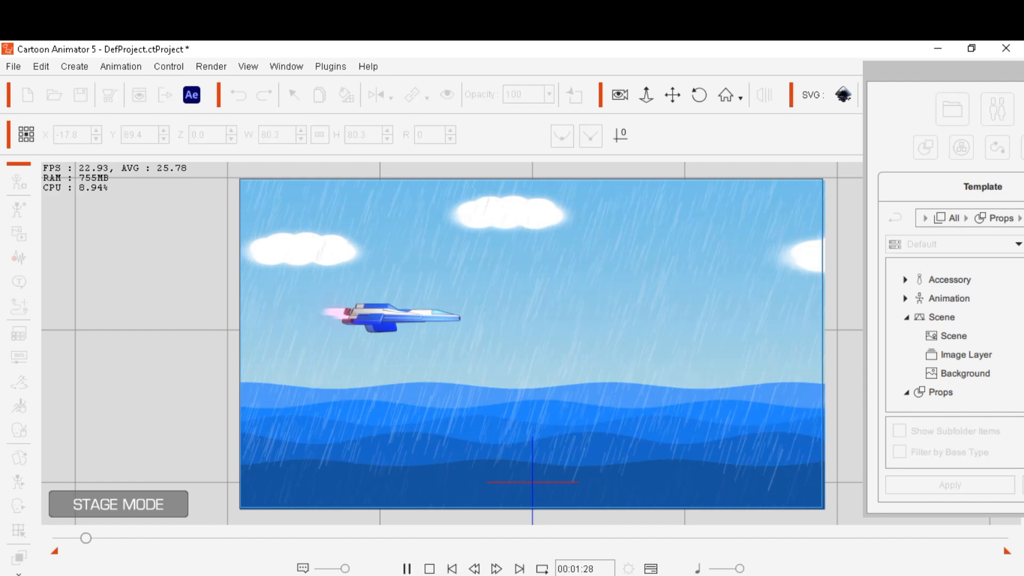
At frame 00:04:09, apply the Lasers speed 2 action to the spaceship
{"action": "left_click", "coordinate": [407, 569]}
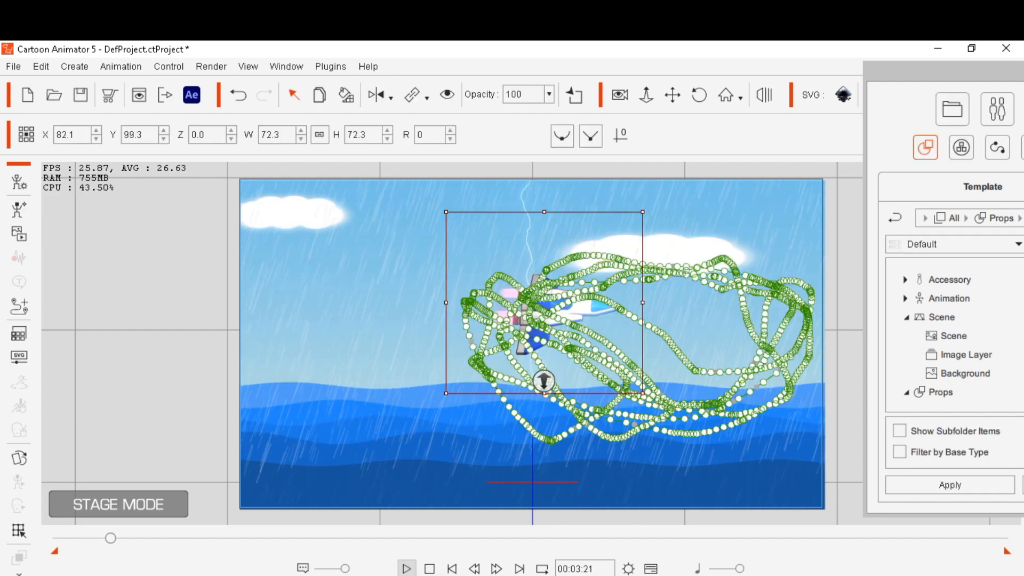
{"action": "left_click", "coordinate": [406, 568]}
{"action": "left_click", "coordinate": [407, 569]}
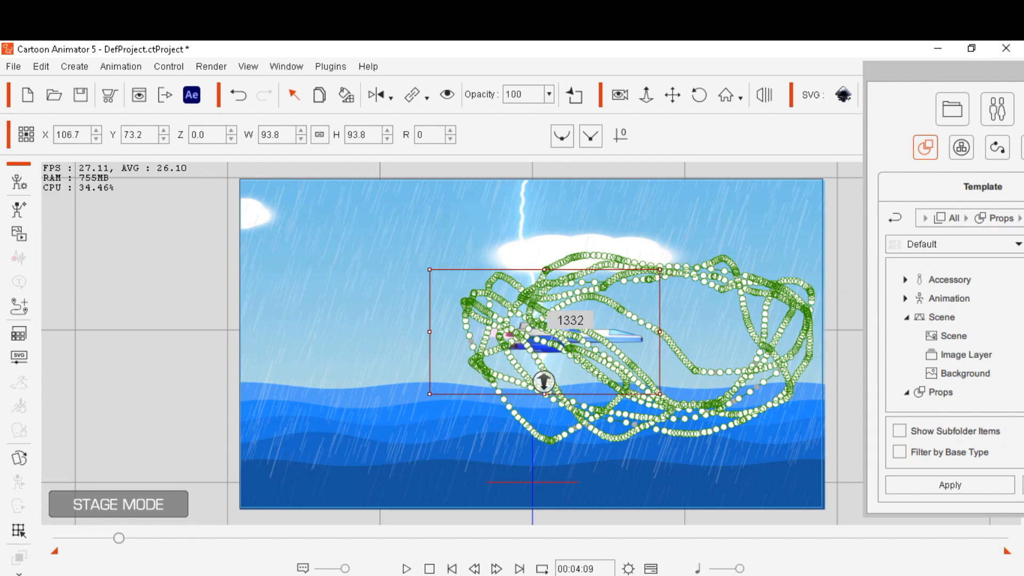
{"action": "right_click", "coordinate": [596, 340]}
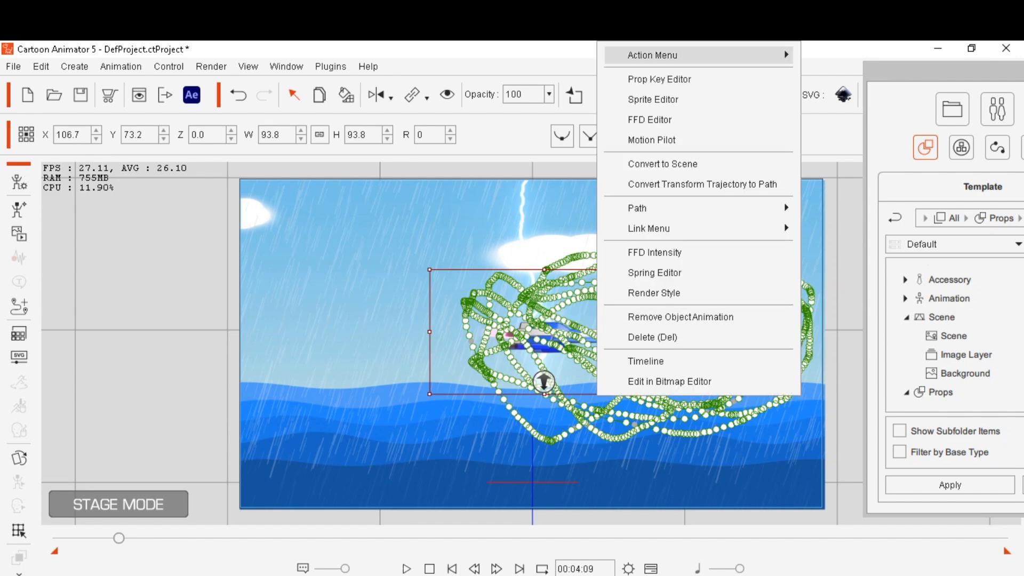
{"action": "mouse_move", "coordinate": [653, 56]}
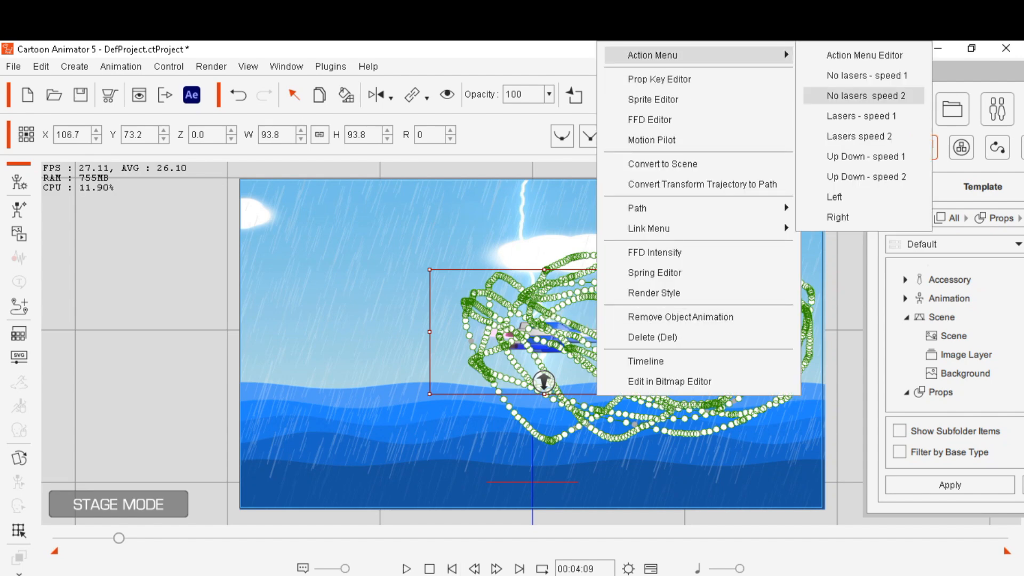
{"action": "left_click", "coordinate": [859, 136]}
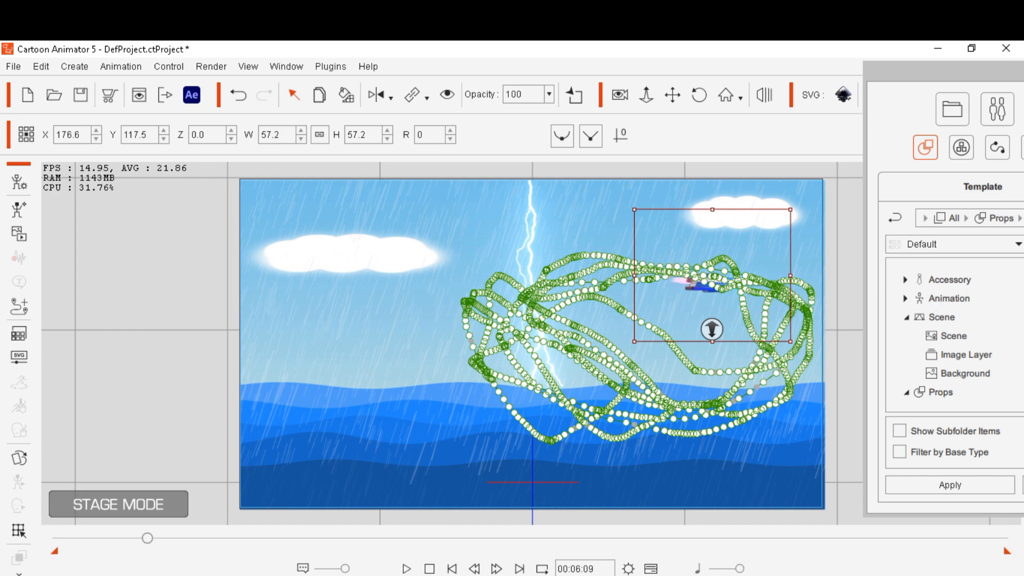
At frame 00:05:10, apply the Left action to the spaceship
{"action": "mouse_move", "coordinate": [145, 538]}
{"action": "left_mouse_down"}
{"action": "mouse_move", "coordinate": [120, 538]}
{"action": "mouse_move", "coordinate": [134, 538]}
{"action": "left_mouse_up"}
{"action": "right_click", "coordinate": [691, 396]}
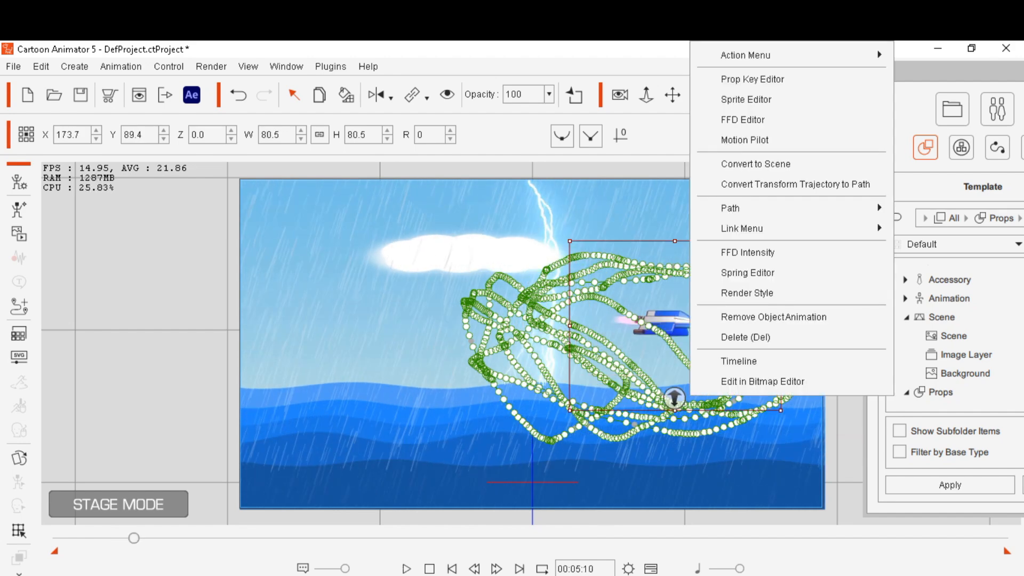
{"action": "mouse_move", "coordinate": [745, 55]}
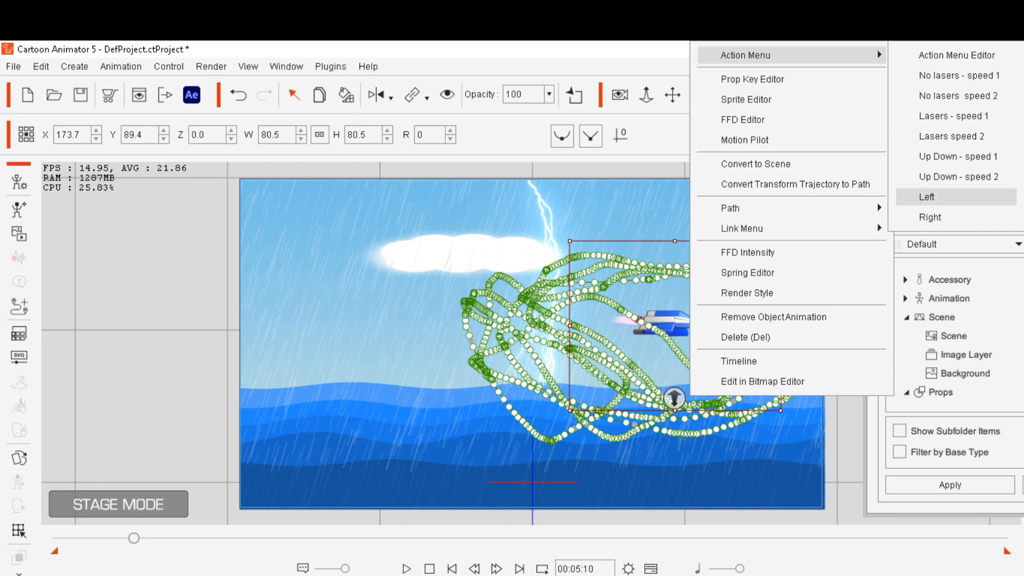
{"action": "left_click", "coordinate": [925, 197]}
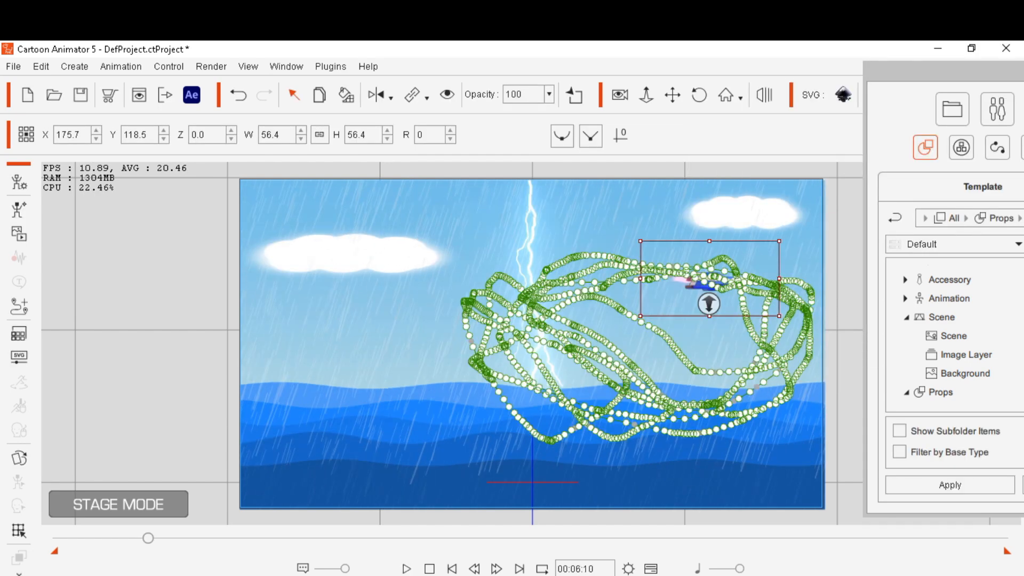
At frame 00:06:27, apply the Lasers speed 2 action to the spaceship and play the animation
{"action": "mouse_move", "coordinate": [148, 537]}
{"action": "left_mouse_down"}
{"action": "mouse_move", "coordinate": [191, 538]}
{"action": "mouse_move", "coordinate": [155, 537]}
{"action": "left_mouse_up"}
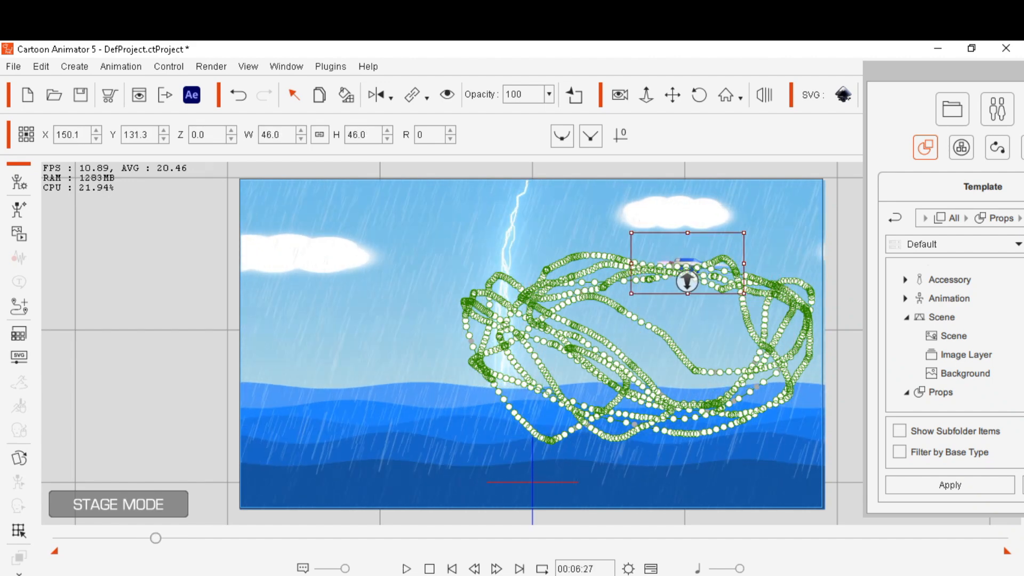
{"action": "right_click", "coordinate": [668, 247]}
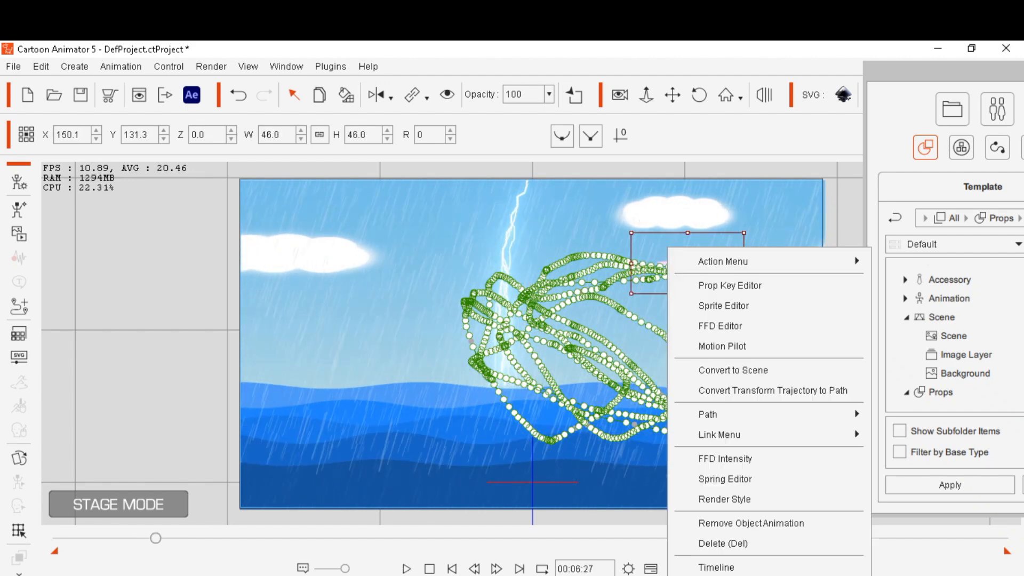
{"action": "mouse_move", "coordinate": [723, 261]}
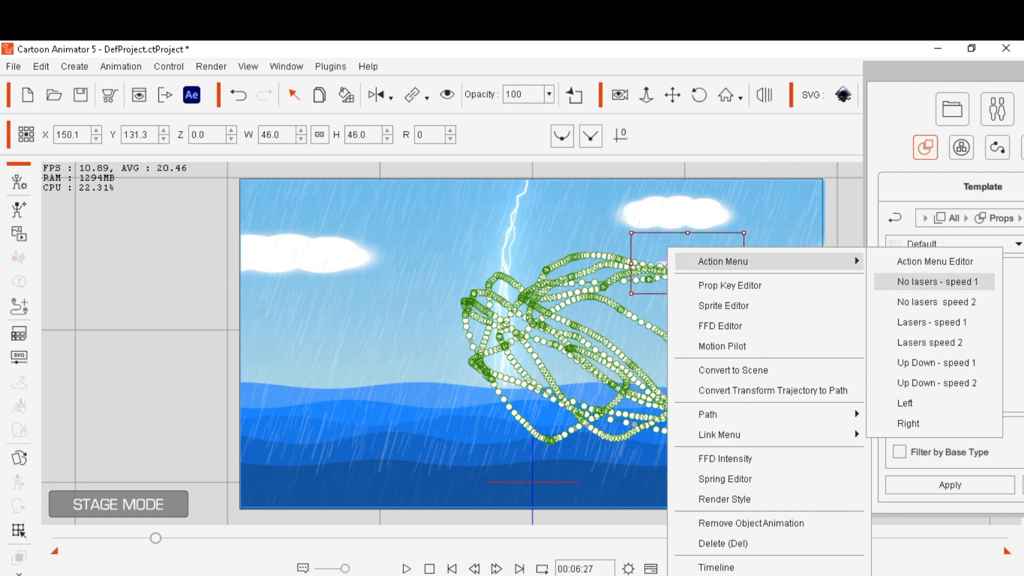
{"action": "left_click", "coordinate": [929, 342]}
{"action": "key", "text": "space"}
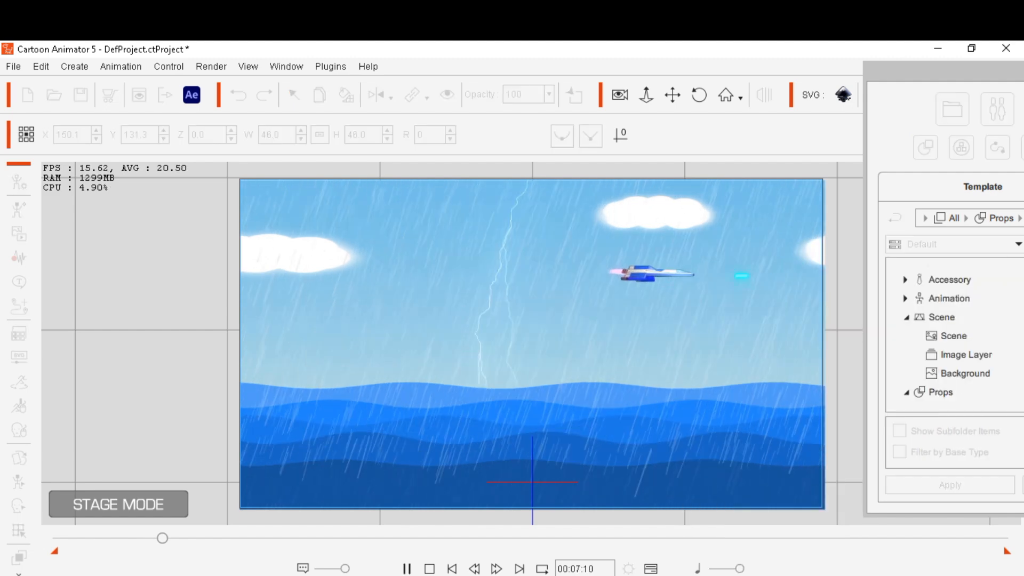
Stop playback and, at frame 00:08:25, apply the Right action to the spaceship
{"action": "key", "text": "space"}
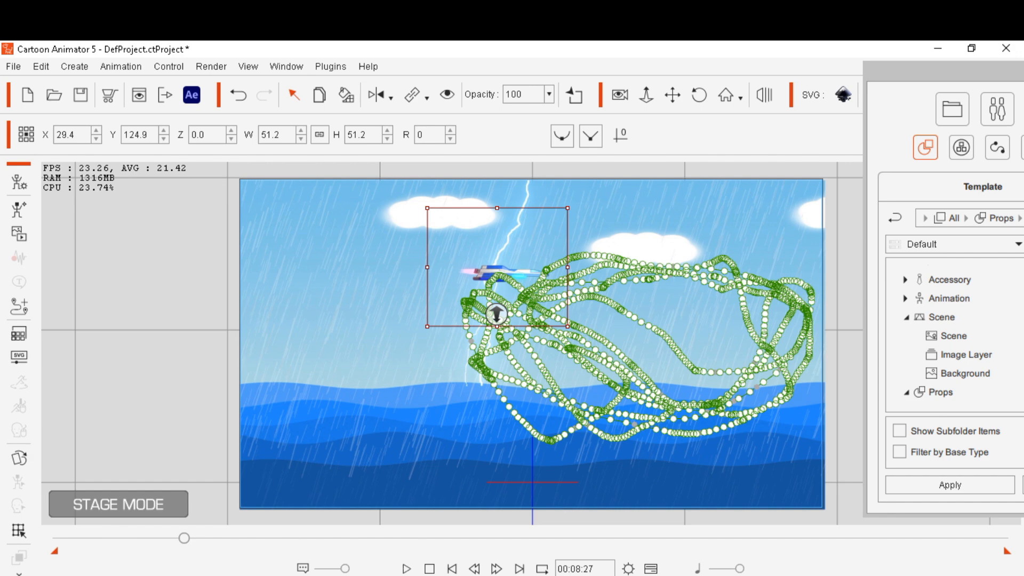
{"action": "right_click", "coordinate": [513, 259]}
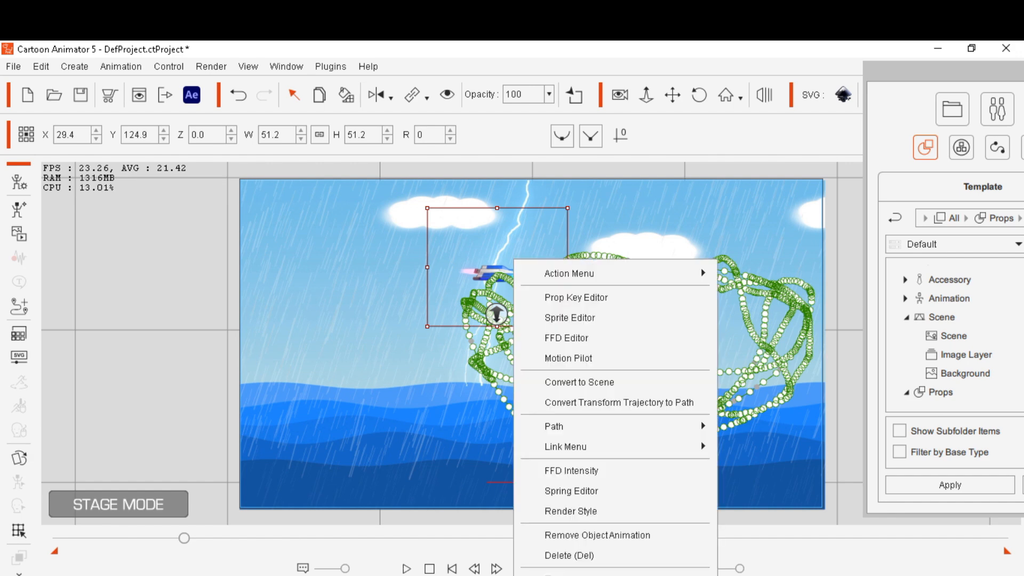
{"action": "left_click", "coordinate": [184, 538]}
{"action": "left_click_drag", "start_coordinate": [184, 538], "coordinate": [183, 538]}
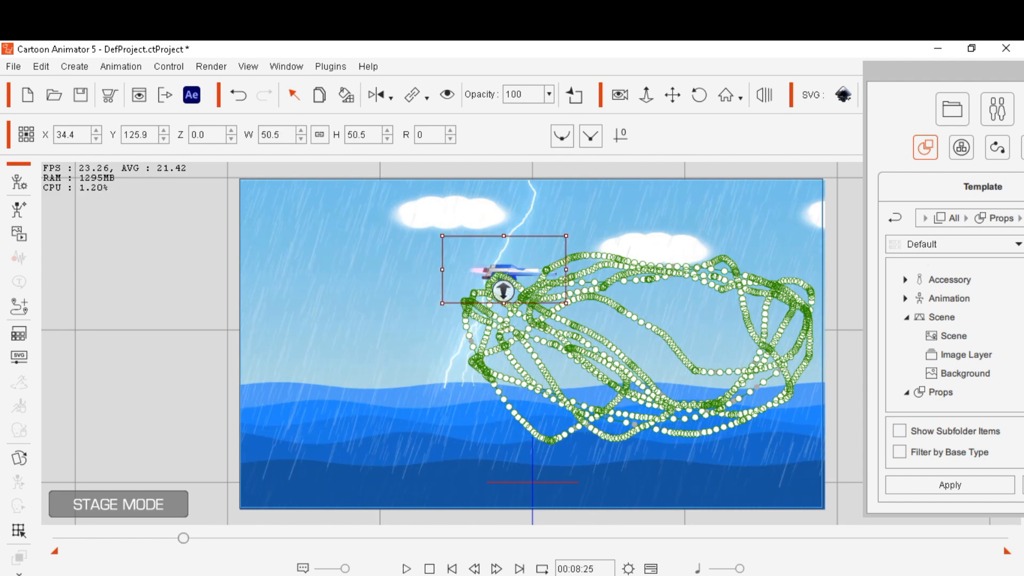
{"action": "right_click", "coordinate": [523, 258]}
{"action": "mouse_move", "coordinate": [578, 272]}
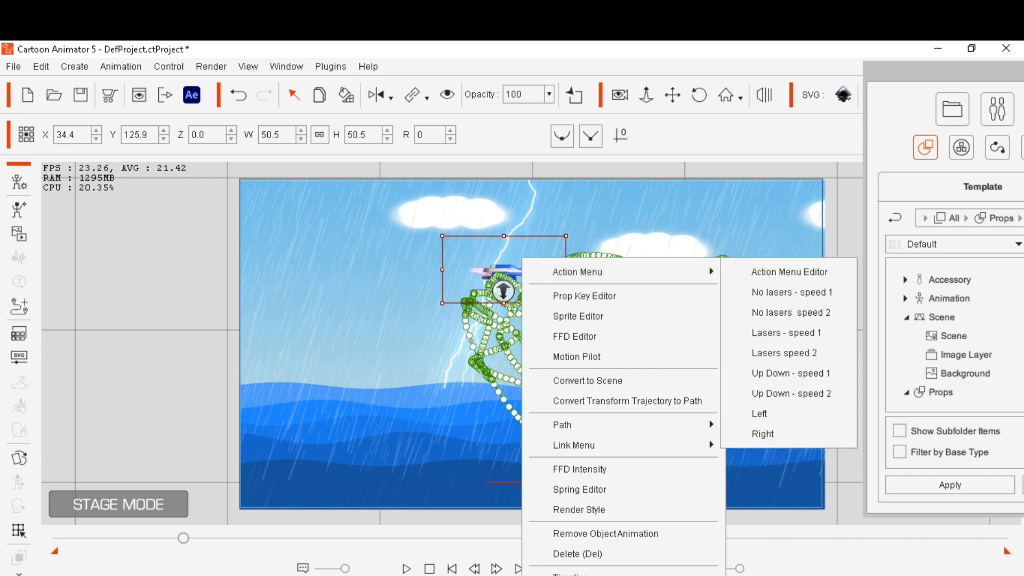
{"action": "left_click", "coordinate": [763, 434]}
Play on and, at frame 00:10:00, apply the Right action to the spaceship
{"action": "key", "text": "space"}
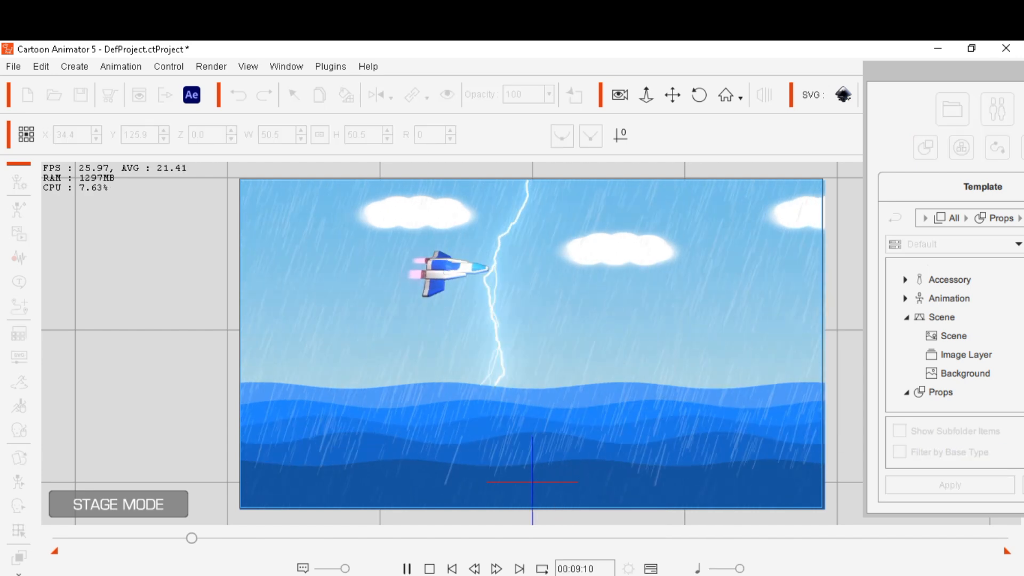
{"action": "key", "text": "space"}
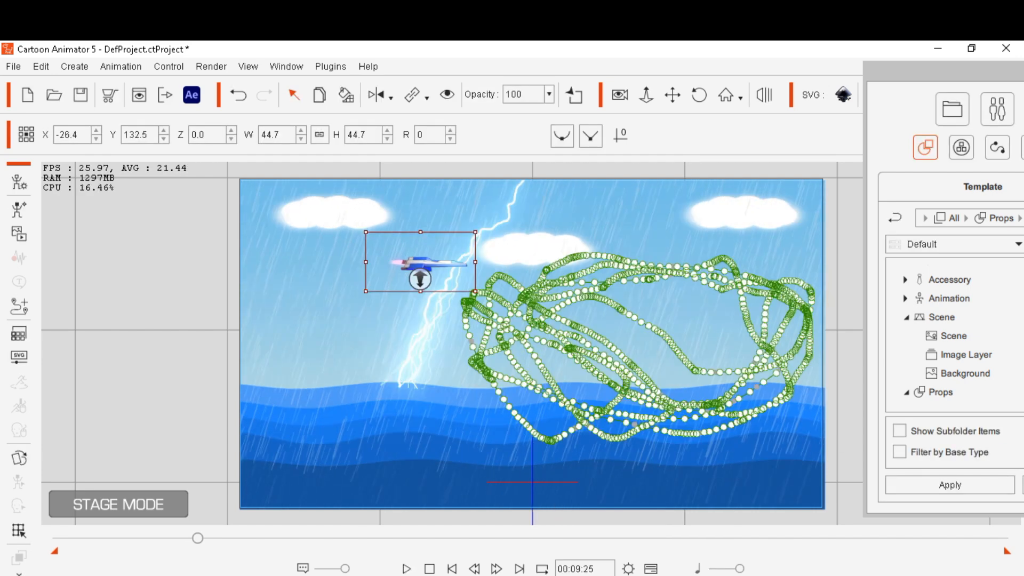
{"action": "mouse_move", "coordinate": [198, 539]}
{"action": "left_mouse_down"}
{"action": "mouse_move", "coordinate": [211, 538]}
{"action": "mouse_move", "coordinate": [200, 538]}
{"action": "left_mouse_up"}
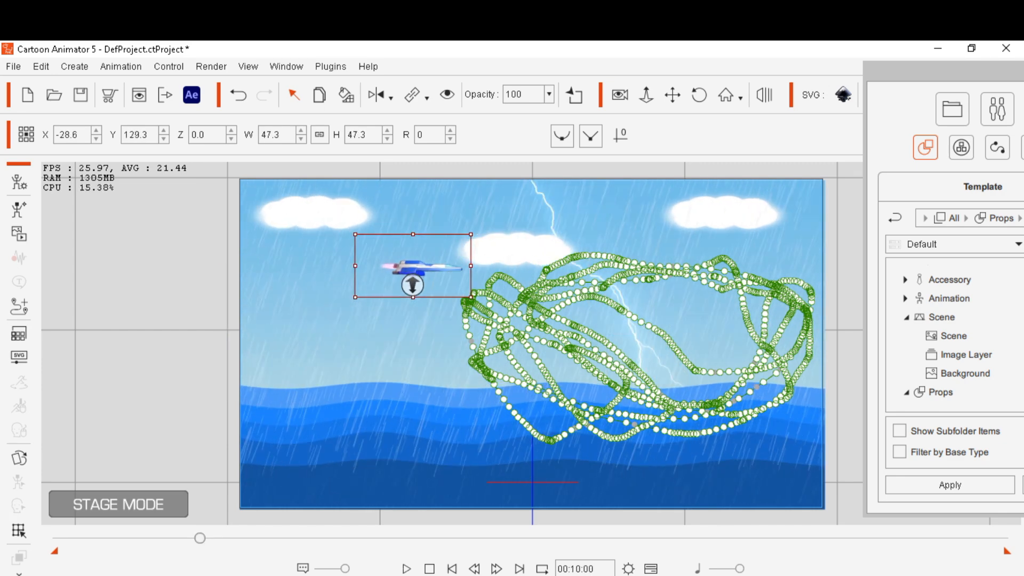
{"action": "right_click", "coordinate": [409, 260]}
{"action": "mouse_move", "coordinate": [533, 273]}
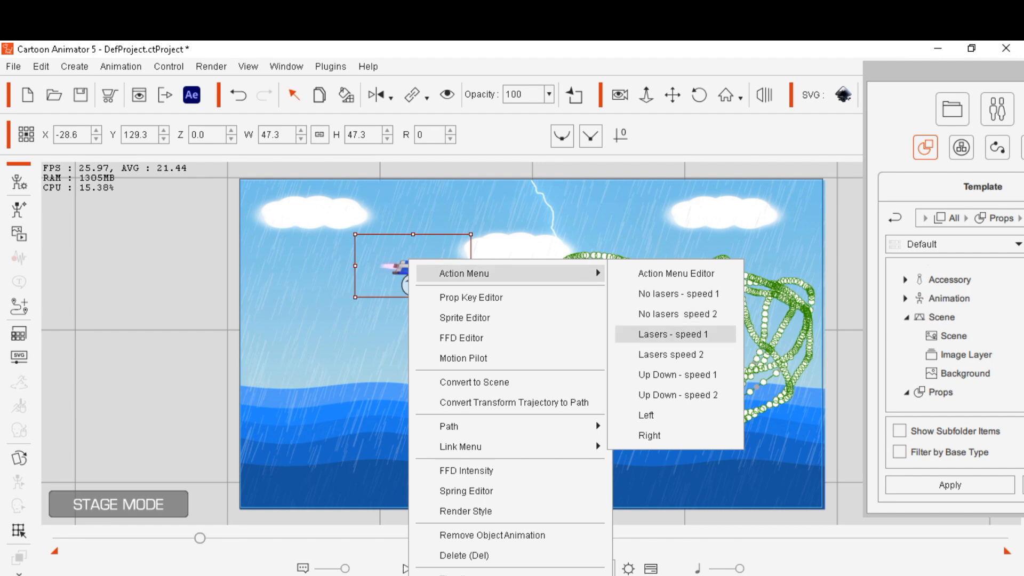
{"action": "left_click", "coordinate": [649, 436]}
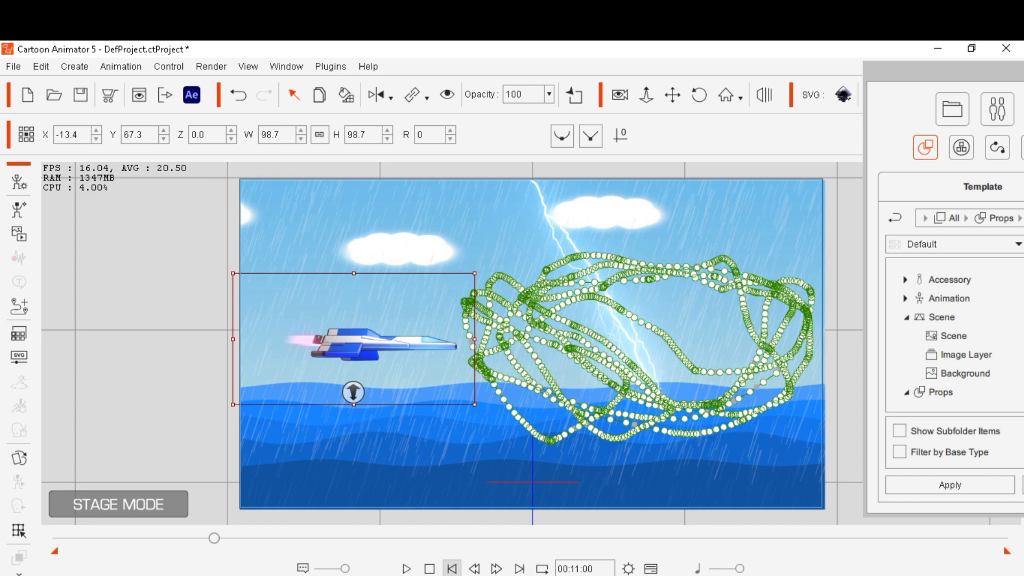
Play the animation from the start to review the spaceship's motion over the background
{"action": "left_click", "coordinate": [451, 568]}
{"action": "left_click", "coordinate": [406, 568]}
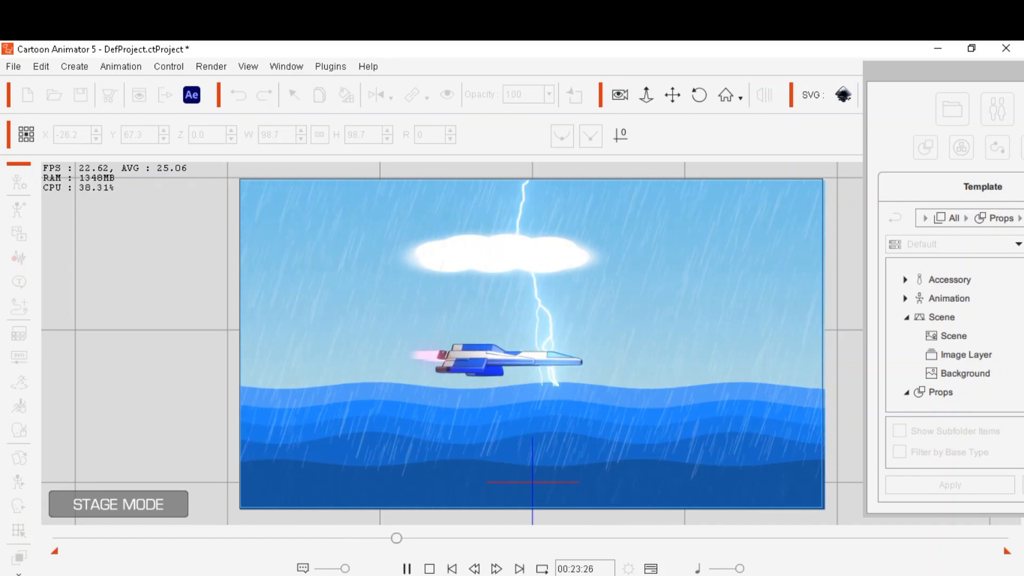
{"action": "left_click", "coordinate": [552, 416]}
{"action": "left_click_drag", "start_coordinate": [402, 538], "coordinate": [372, 538]}
{"action": "key", "text": "Escape"}
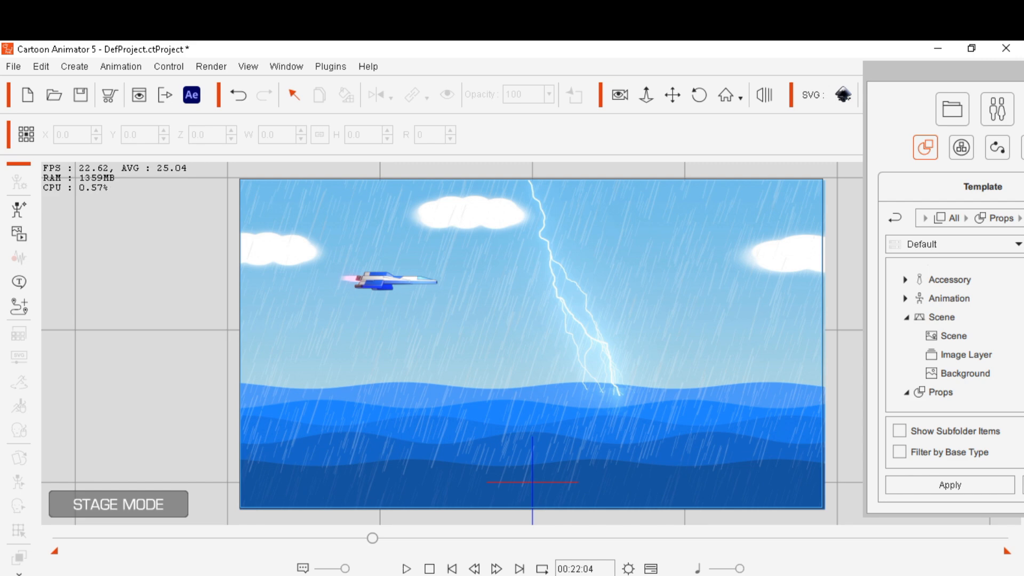
{"action": "left_click", "coordinate": [452, 569]}
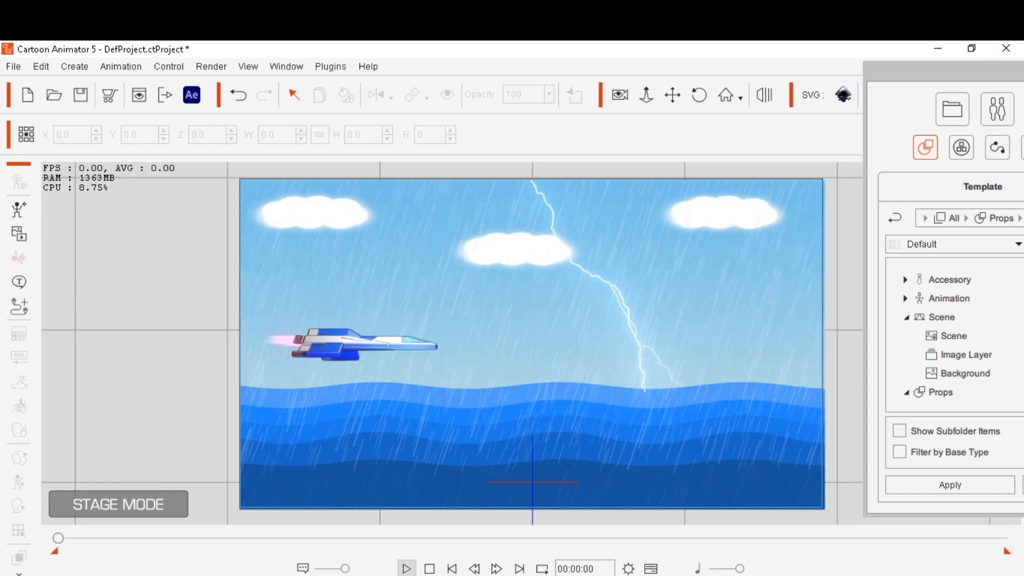
{"action": "key", "text": "space"}
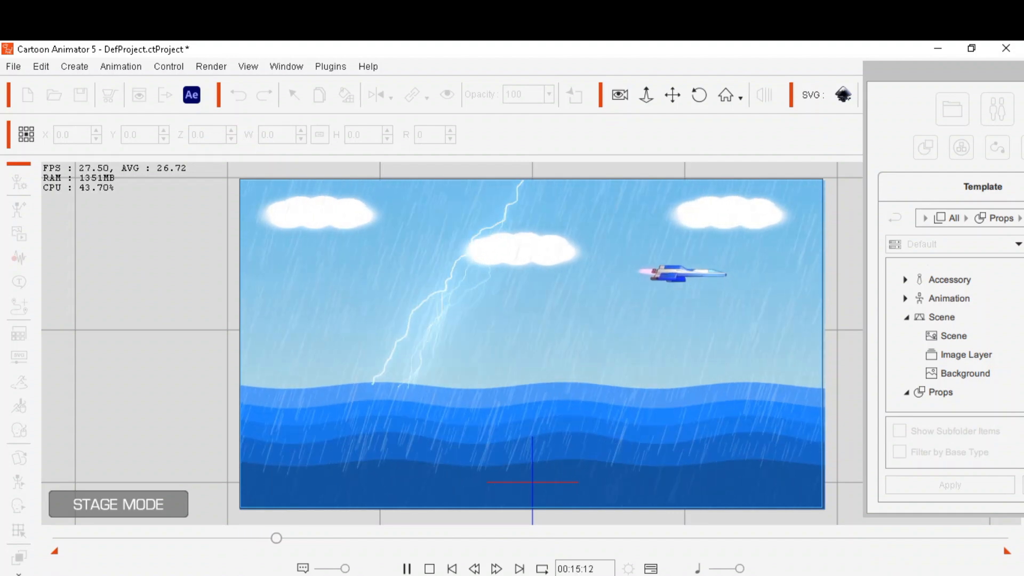
{"action": "left_click", "coordinate": [407, 568]}
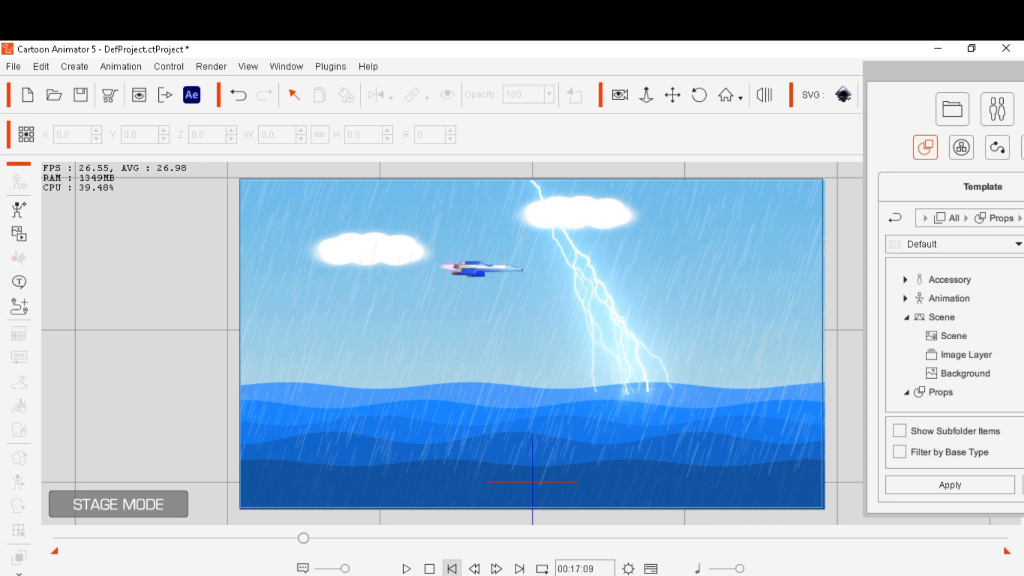
{"action": "left_click", "coordinate": [451, 568]}
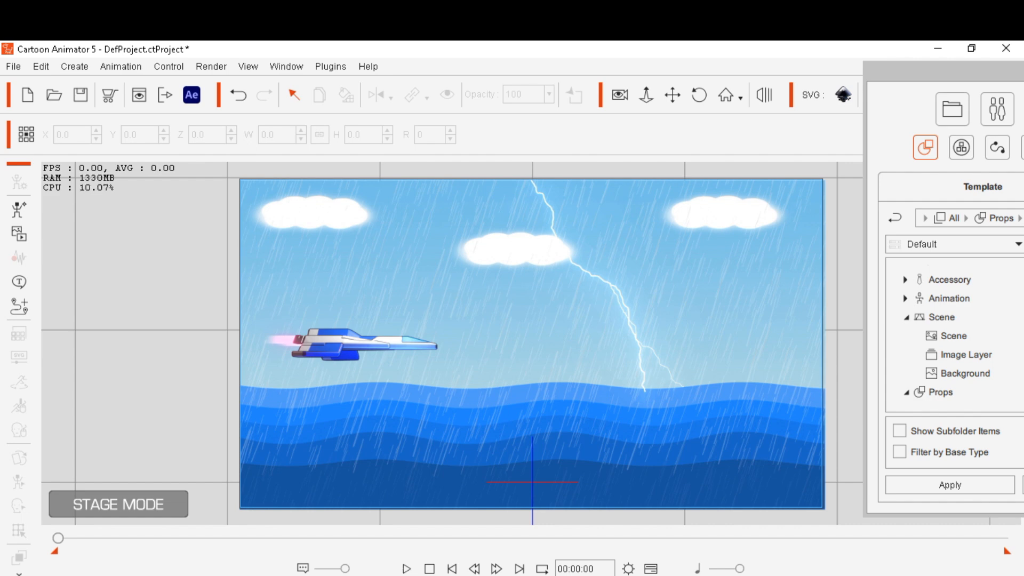
Open the custom Scene folder in the content library and browse its scene templates
{"action": "left_click_drag", "start_coordinate": [939, 71], "coordinate": [579, 65]}
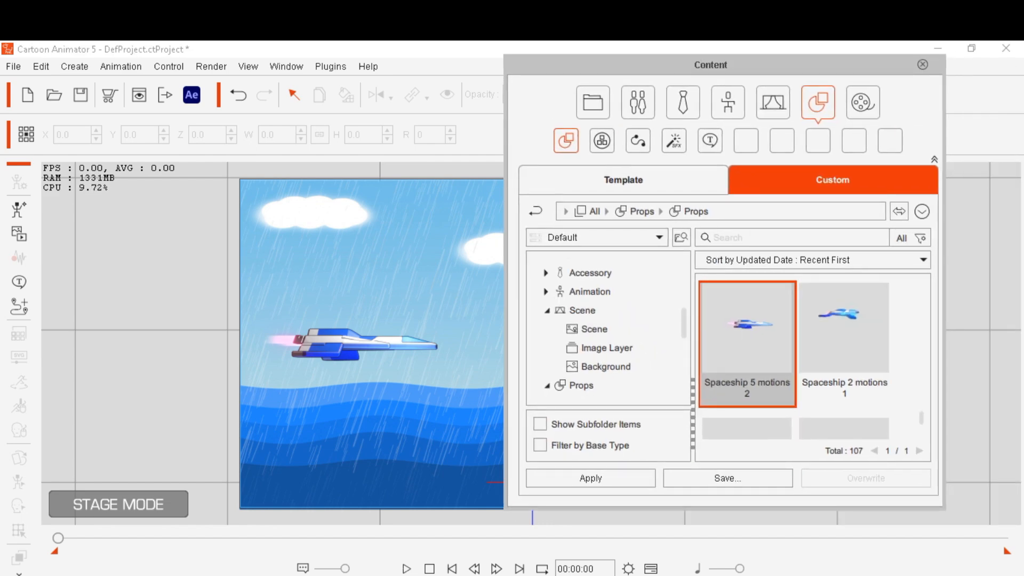
{"action": "scroll", "coordinate": [810, 362], "scroll_direction": "up", "scroll_amount": 15}
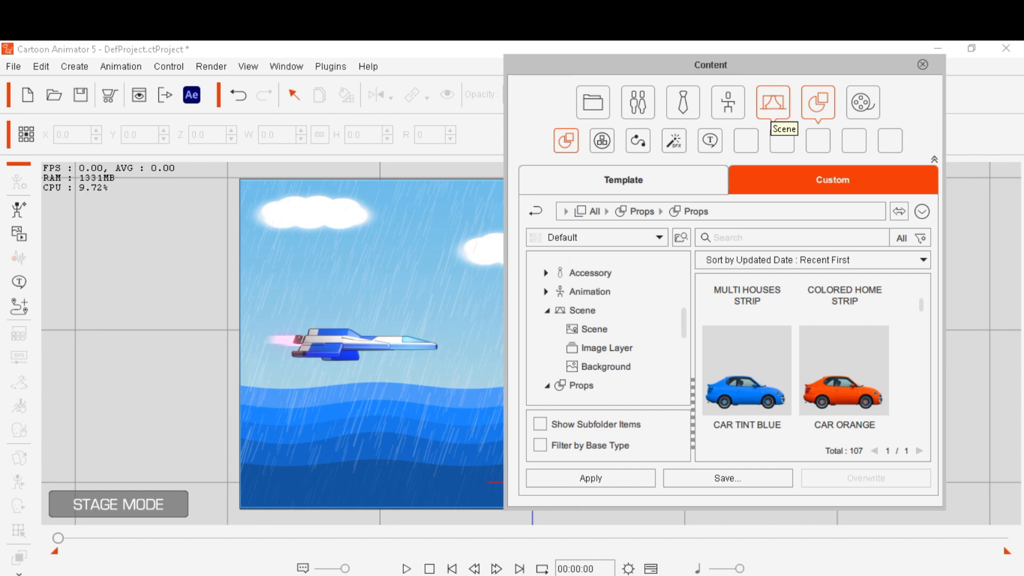
{"action": "left_click", "coordinate": [773, 102]}
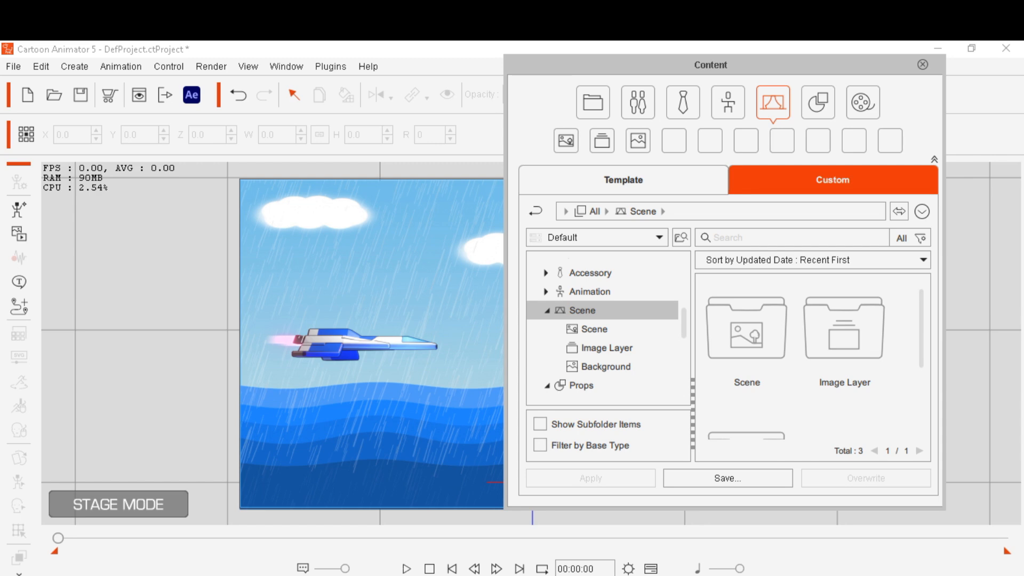
{"action": "left_click_drag", "start_coordinate": [671, 64], "coordinate": [745, 62]}
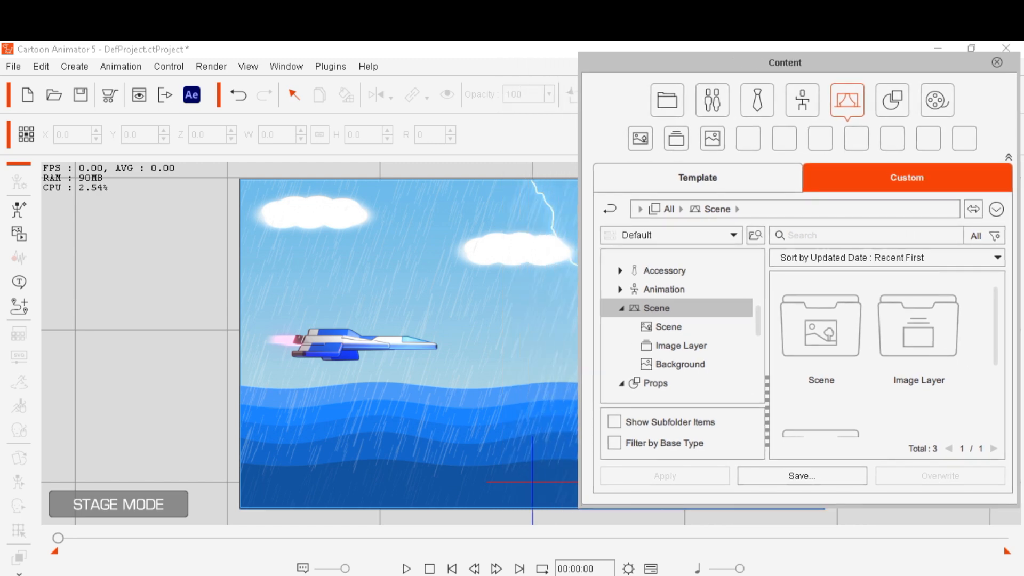
{"action": "left_click", "coordinate": [822, 341]}
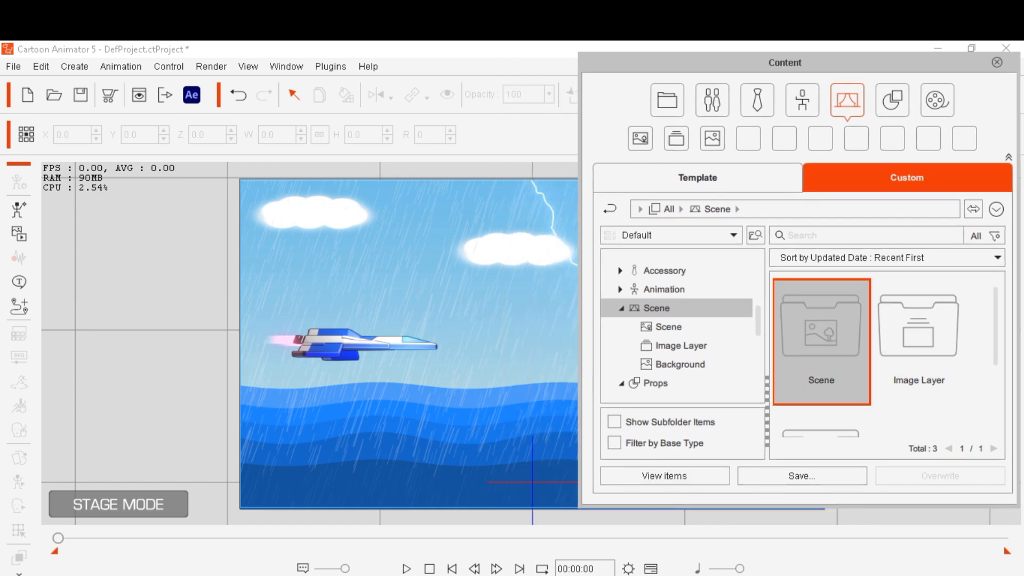
{"action": "double_click", "coordinate": [821, 341]}
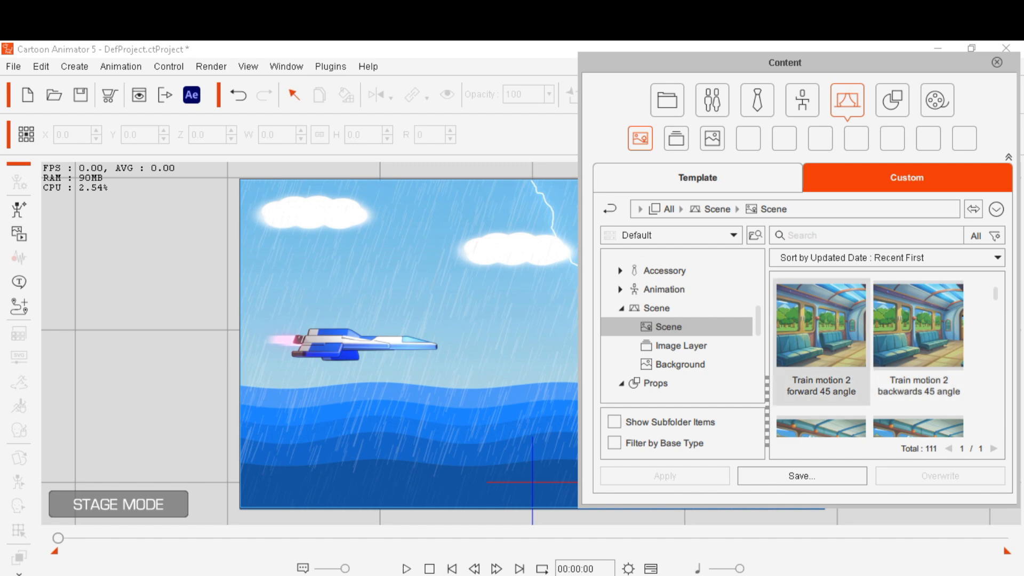
{"action": "scroll", "coordinate": [919, 342], "scroll_direction": "down", "scroll_amount": 4}
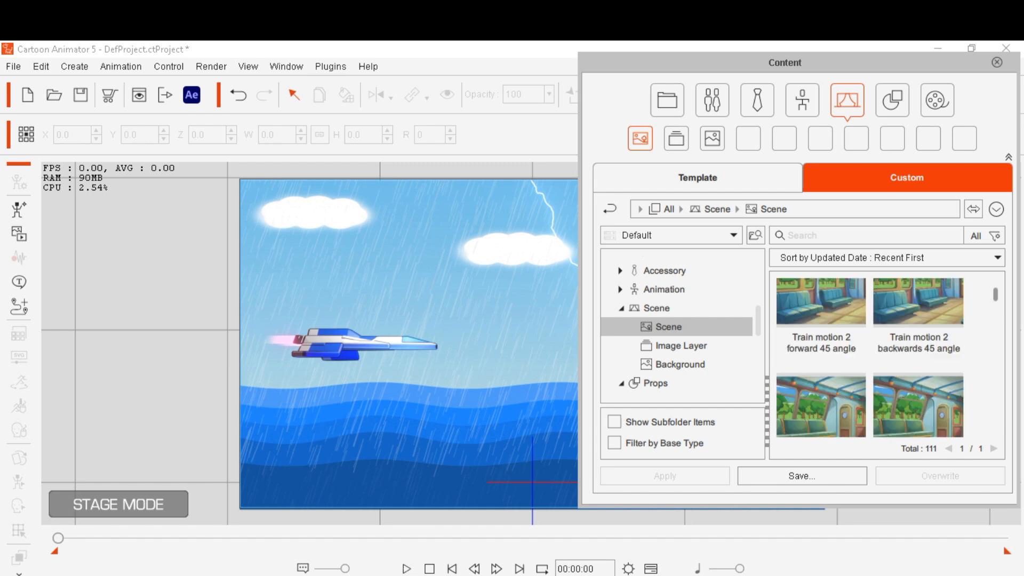
{"action": "scroll", "coordinate": [871, 357], "scroll_direction": "up", "scroll_amount": 4}
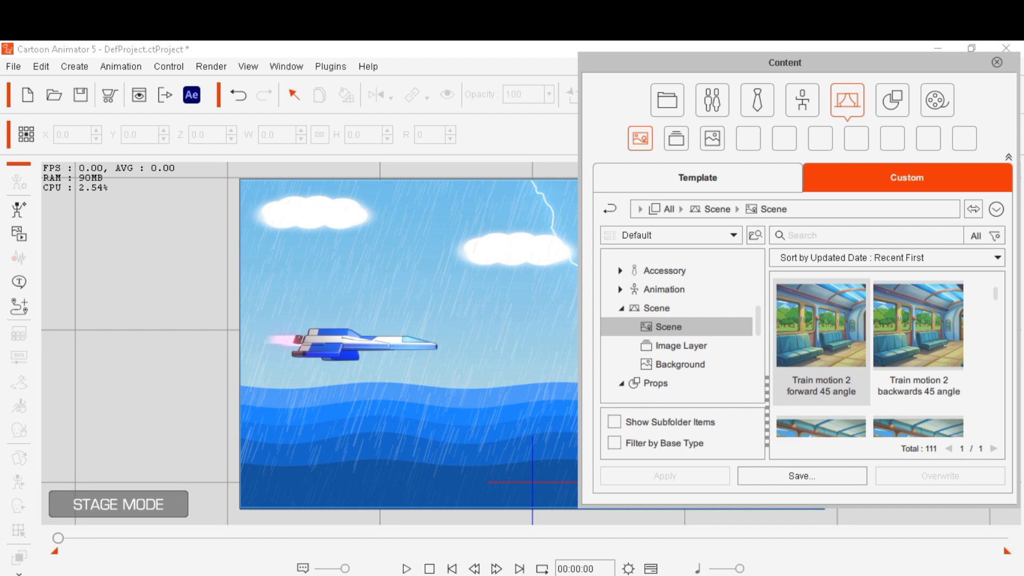
Delete the rainy sea video background and the spaceship prop from the stage
{"action": "left_click", "coordinate": [507, 326]}
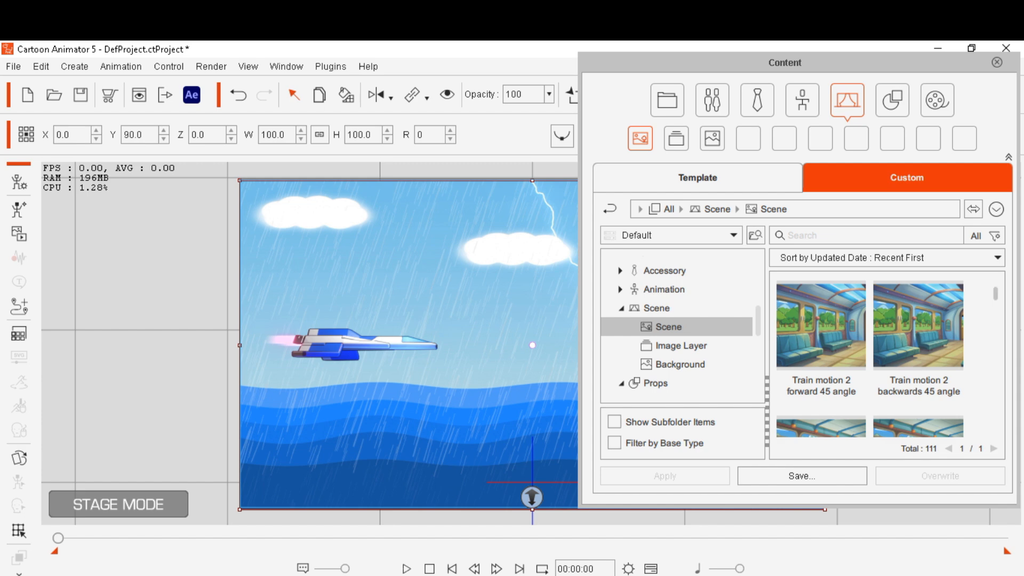
{"action": "left_click", "coordinate": [995, 294]}
{"action": "left_click_drag", "start_coordinate": [995, 294], "coordinate": [995, 300]}
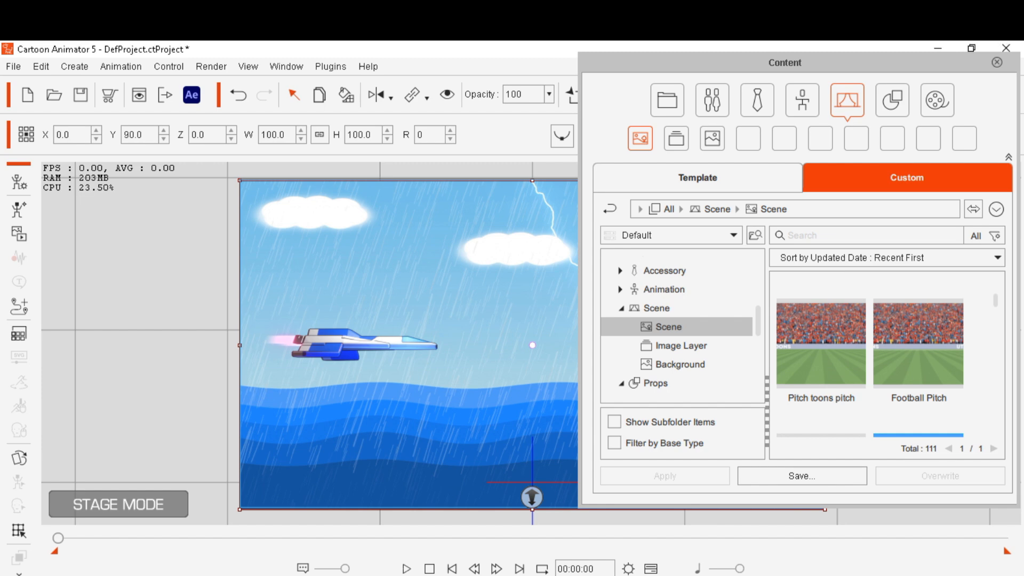
{"action": "key", "text": "Delete"}
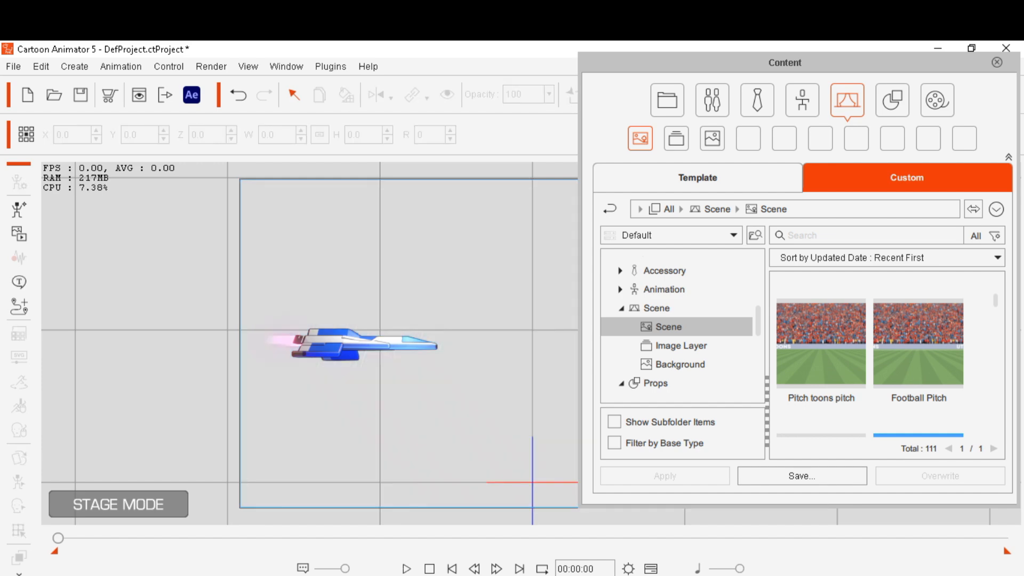
{"action": "left_click", "coordinate": [345, 345]}
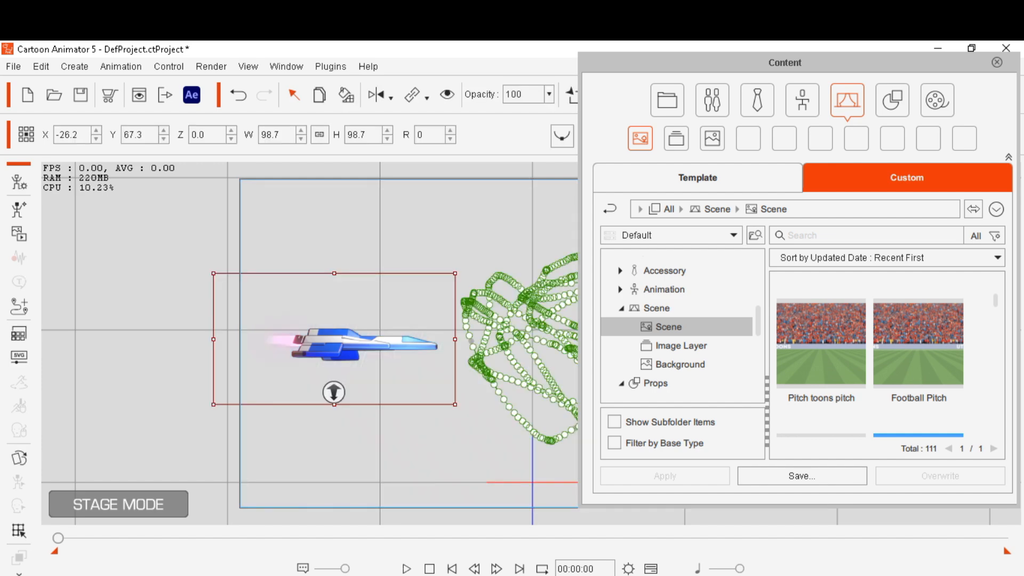
{"action": "key", "text": "Delete"}
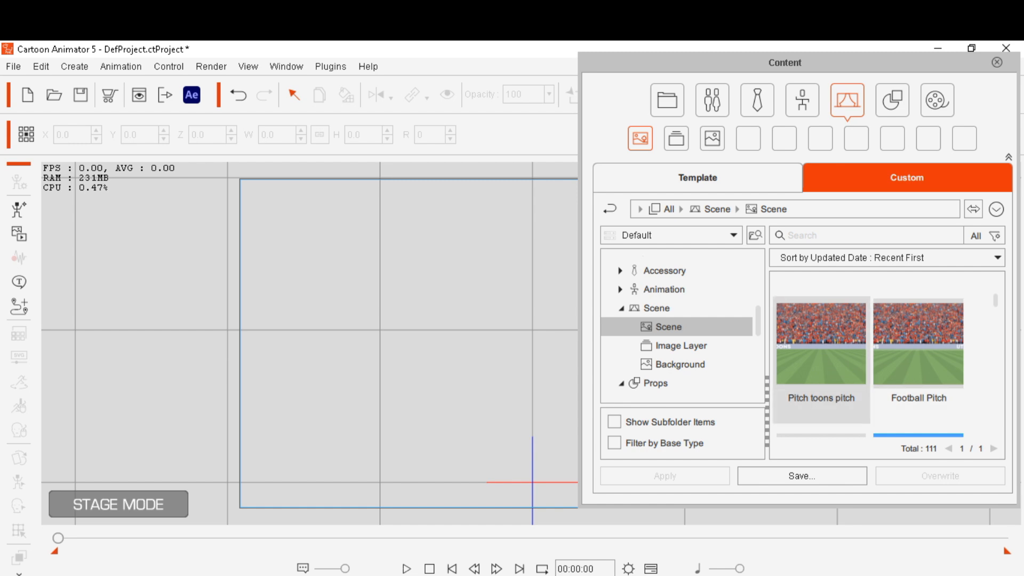
Browse the scene templates in the custom Scene folder of the content library
{"action": "left_click", "coordinate": [822, 357]}
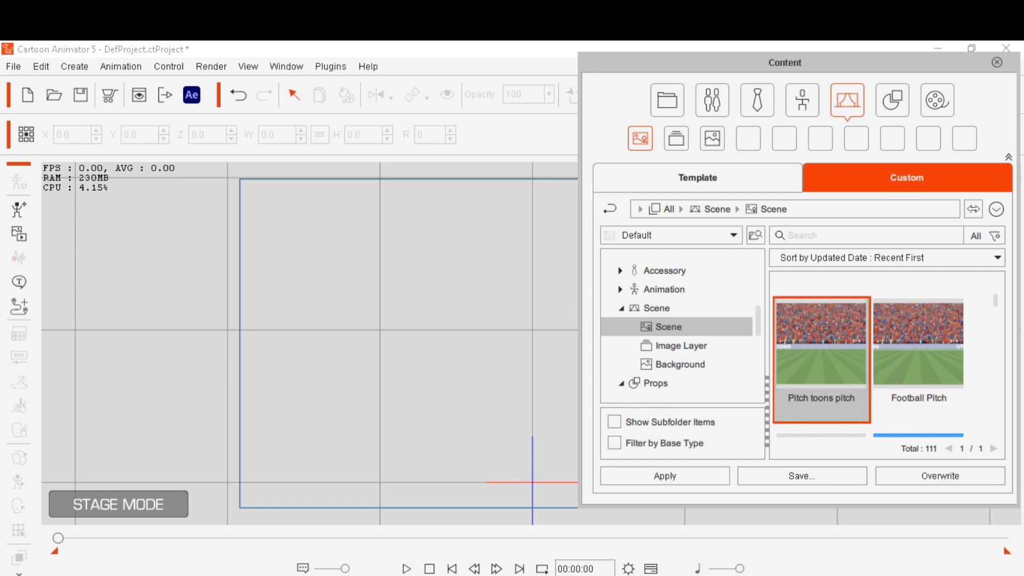
{"action": "left_click_drag", "start_coordinate": [995, 301], "coordinate": [996, 301]}
{"action": "scroll", "coordinate": [868, 356], "scroll_direction": "down", "scroll_amount": 2}
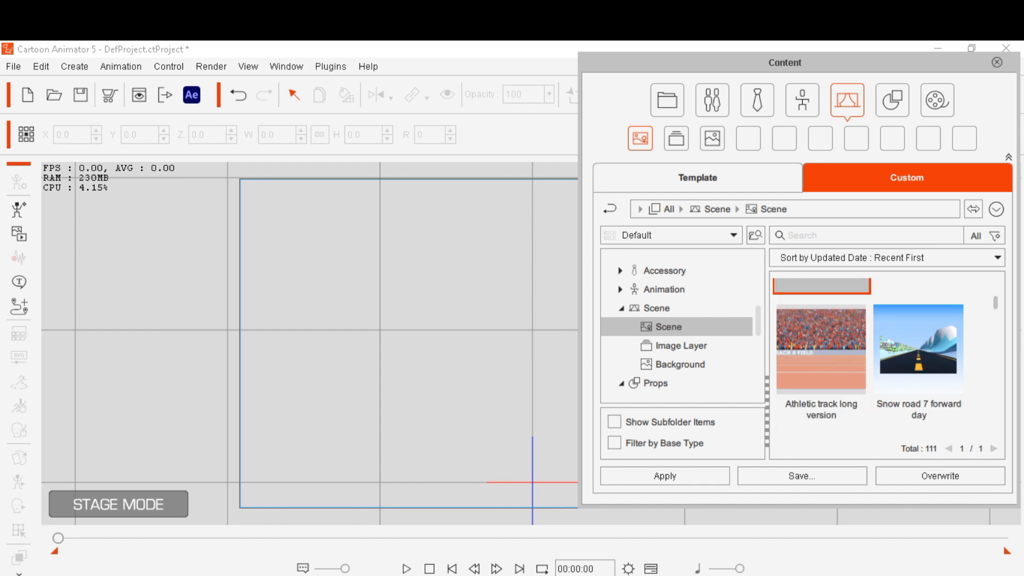
{"action": "scroll", "coordinate": [868, 357], "scroll_direction": "up", "scroll_amount": 3}
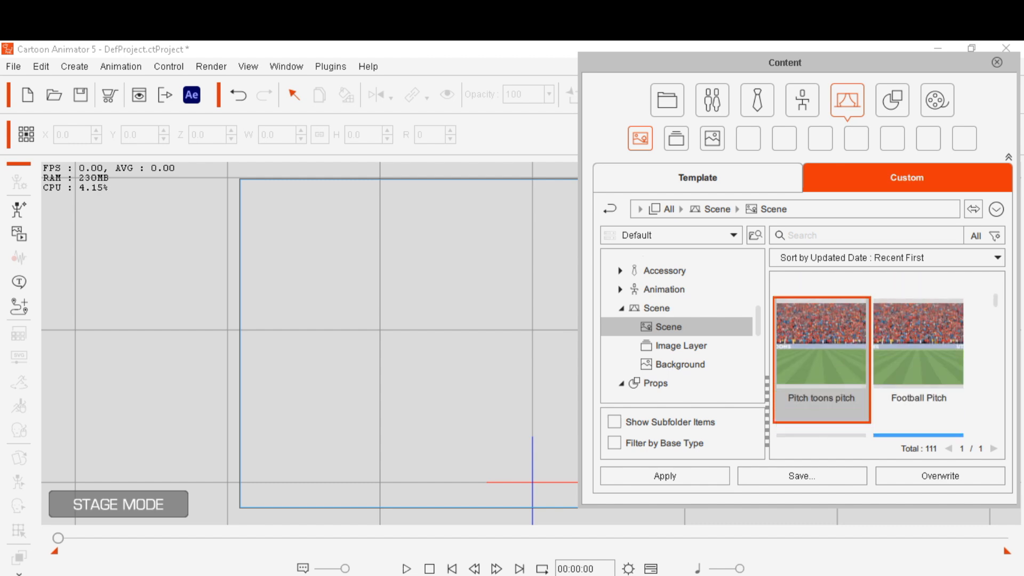
{"action": "scroll", "coordinate": [869, 358], "scroll_direction": "down", "scroll_amount": 1}
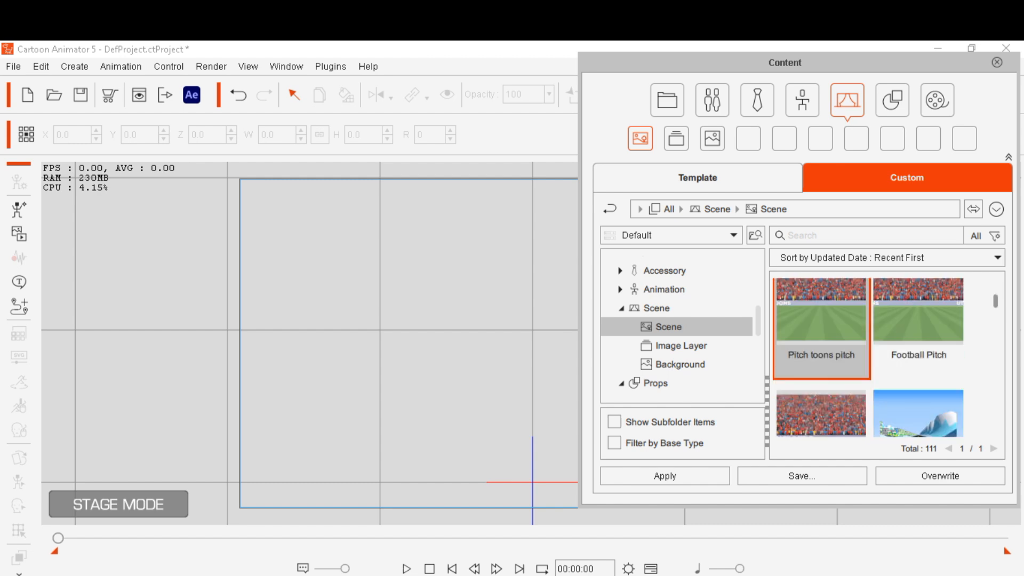
{"action": "scroll", "coordinate": [868, 357], "scroll_direction": "down", "scroll_amount": 2}
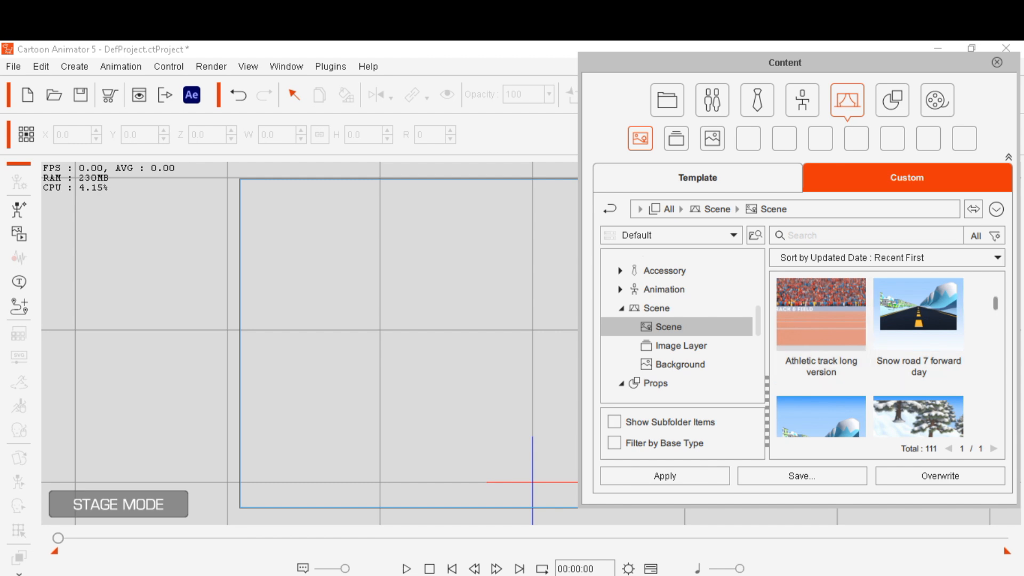
{"action": "scroll", "coordinate": [822, 325], "scroll_direction": "up", "scroll_amount": 2}
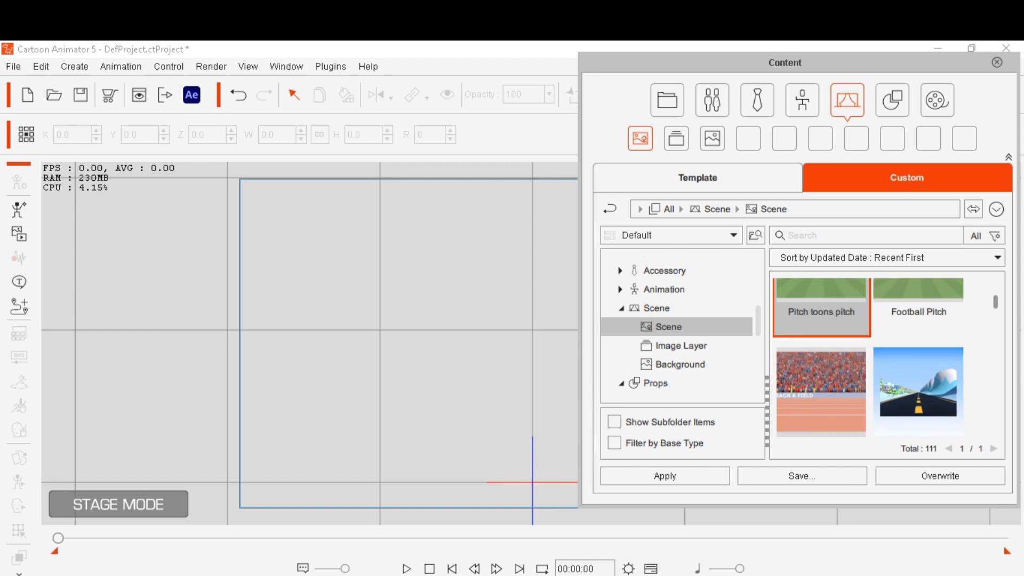
{"action": "scroll", "coordinate": [868, 357], "scroll_direction": "up", "scroll_amount": 1}
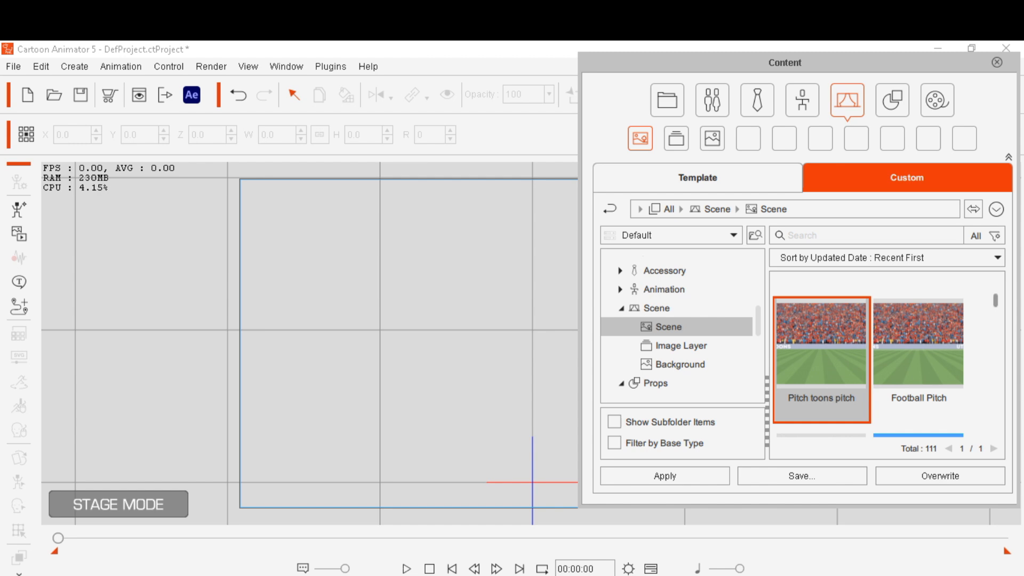
{"action": "scroll", "coordinate": [868, 357], "scroll_direction": "up", "scroll_amount": 2}
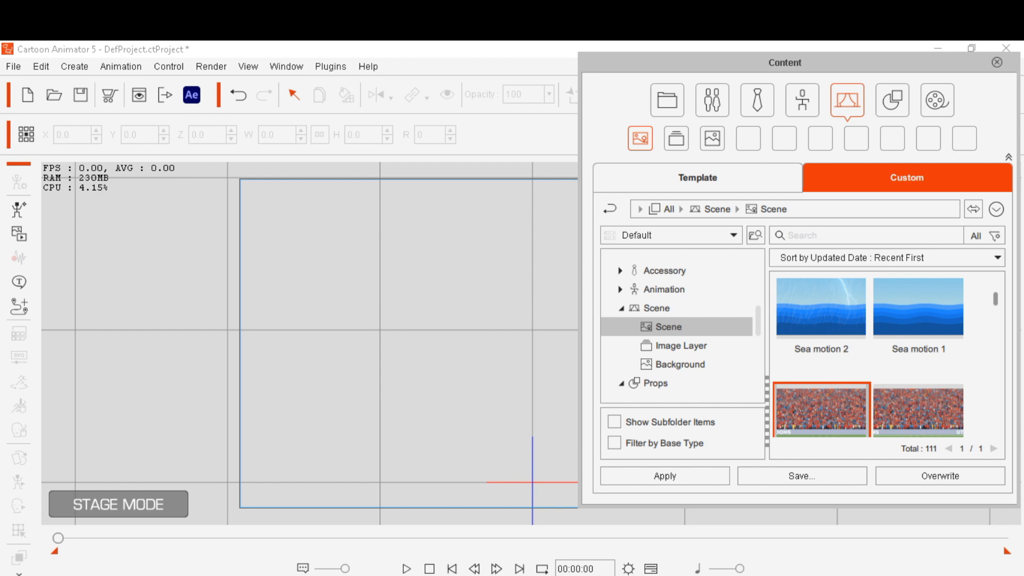
{"action": "scroll", "coordinate": [869, 357], "scroll_direction": "up", "scroll_amount": 4}
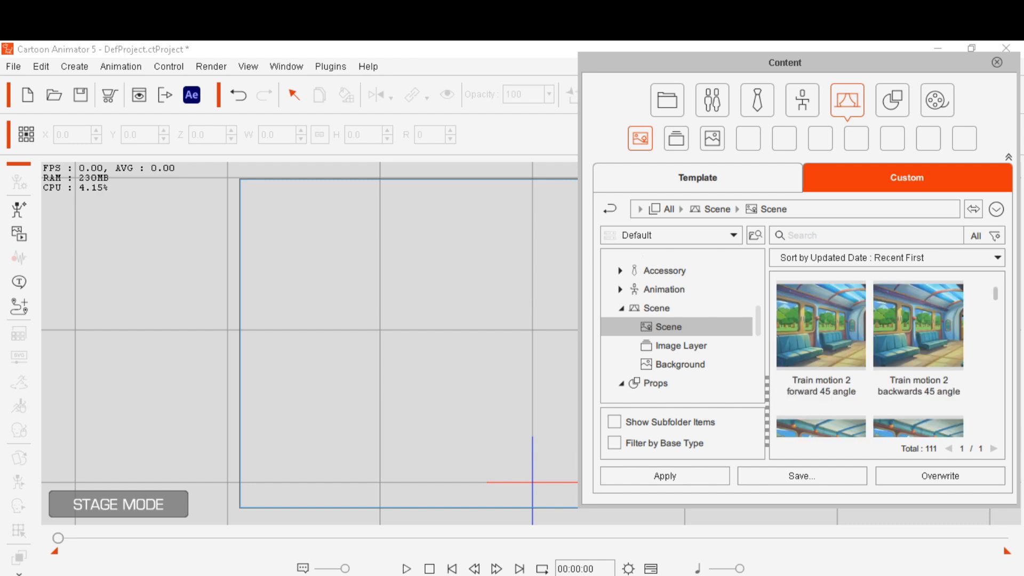
{"action": "scroll", "coordinate": [870, 357], "scroll_direction": "down", "scroll_amount": 2}
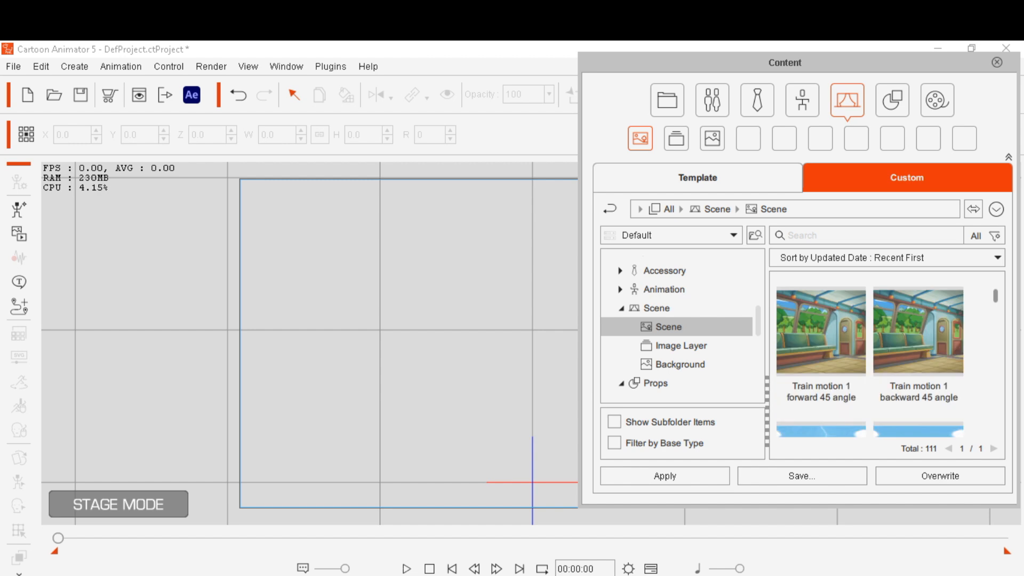
{"action": "scroll", "coordinate": [870, 358], "scroll_direction": "down", "scroll_amount": 2}
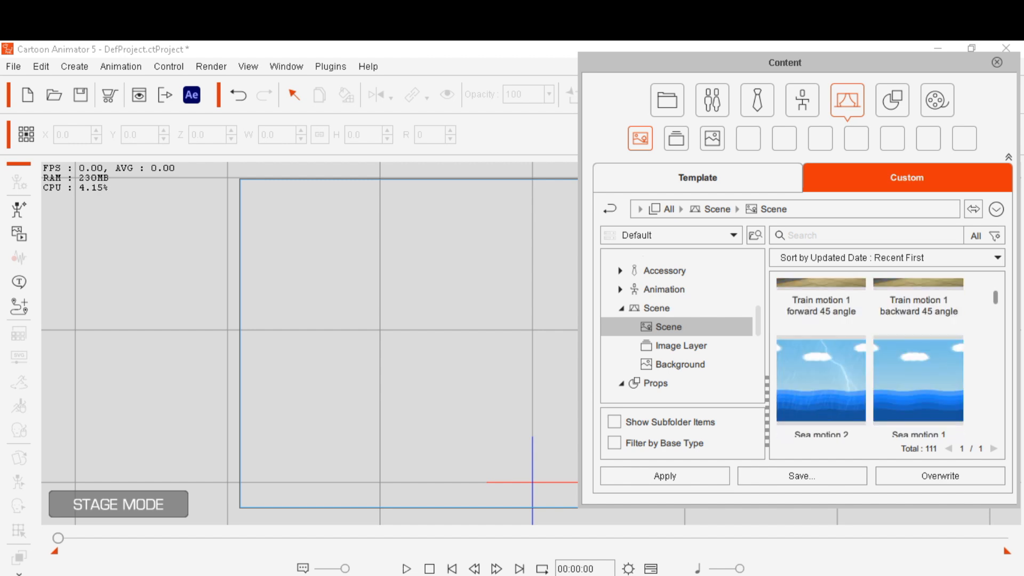
{"action": "scroll", "coordinate": [870, 357], "scroll_direction": "down", "scroll_amount": 1}
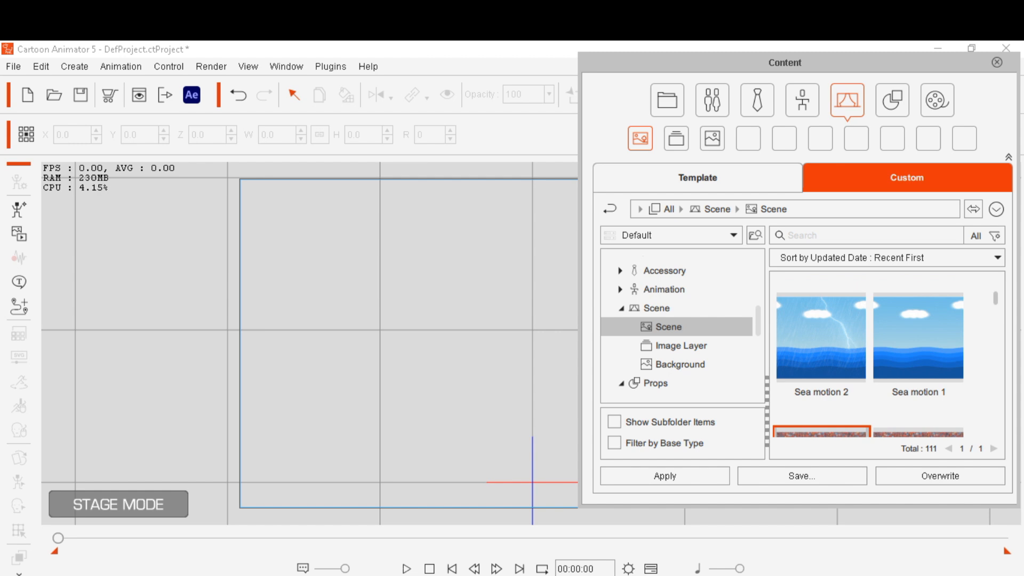
{"action": "scroll", "coordinate": [869, 357], "scroll_direction": "up", "scroll_amount": 2}
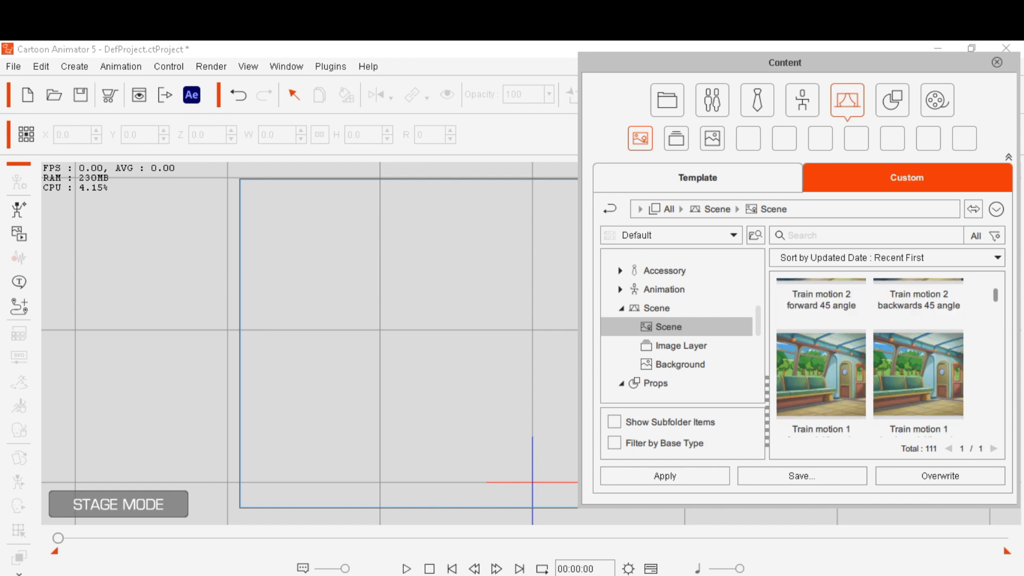
{"action": "scroll", "coordinate": [870, 358], "scroll_direction": "up", "scroll_amount": 1}
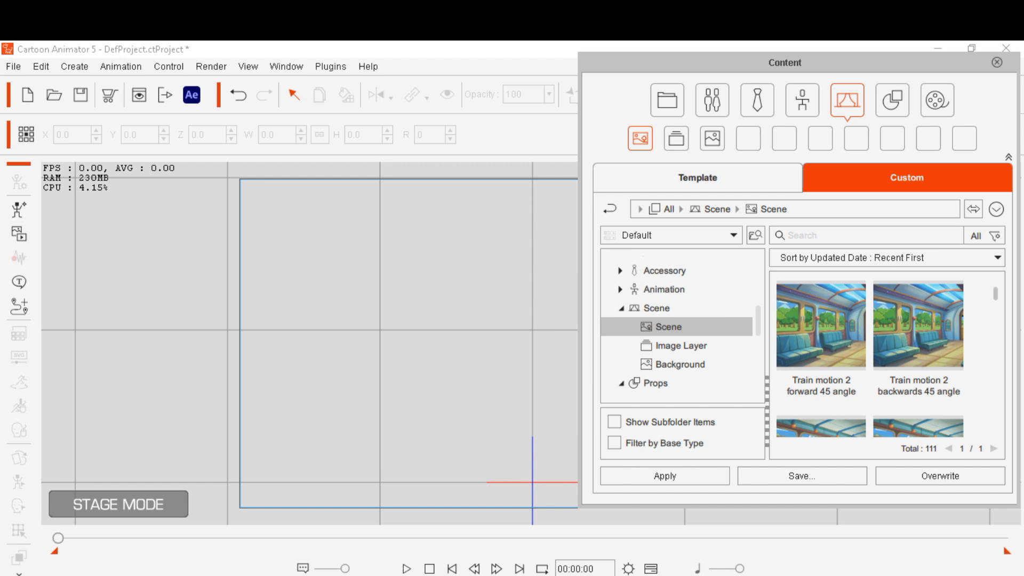
Apply the "Train motion 1 backward 45 angle" scene template and center the train interior in the stage view
{"action": "left_click", "coordinate": [919, 342]}
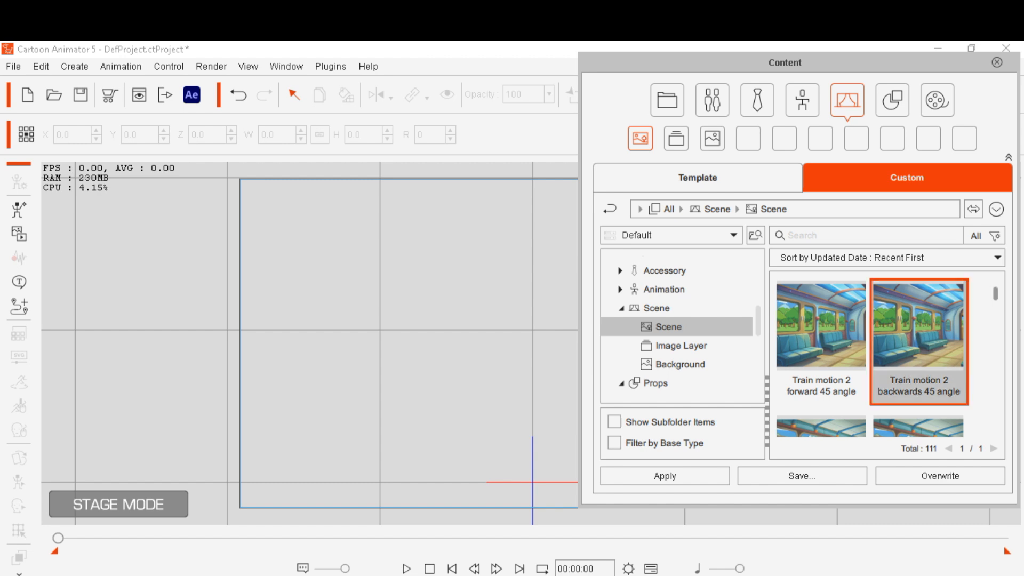
{"action": "left_click_drag", "start_coordinate": [995, 293], "coordinate": [996, 295]}
{"action": "left_click", "coordinate": [919, 375]}
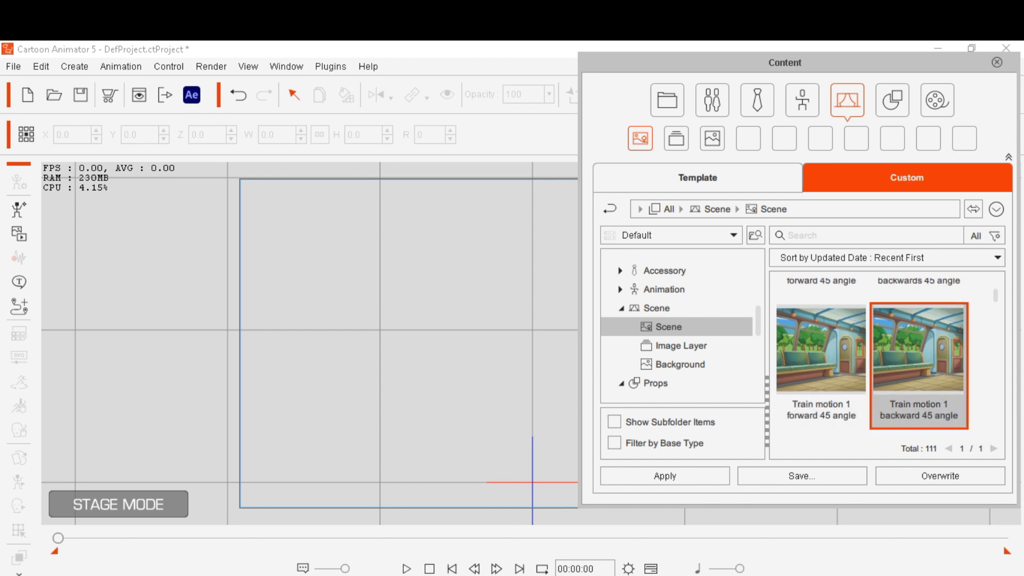
{"action": "left_click", "coordinate": [665, 476]}
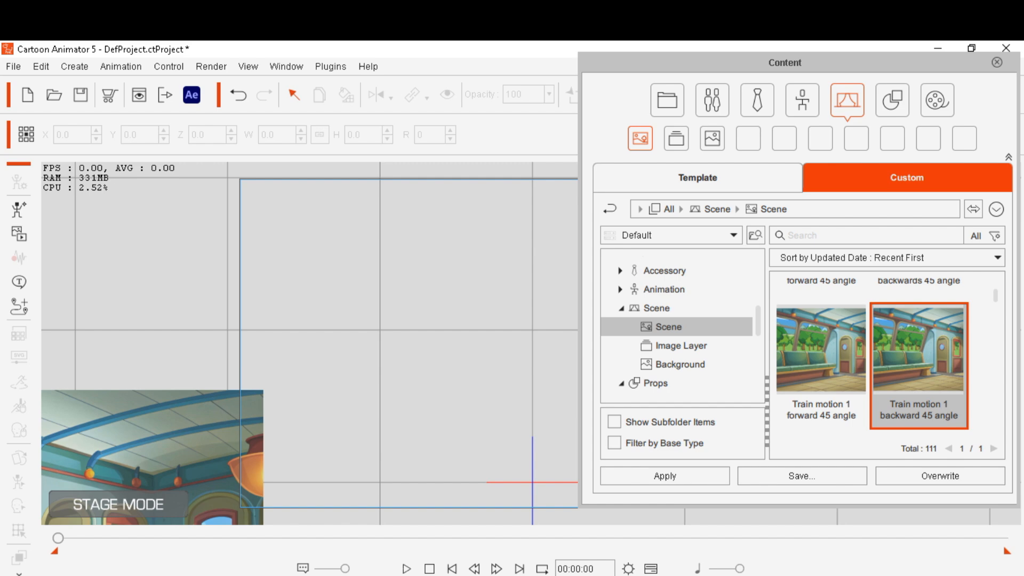
{"action": "left_click_drag", "start_coordinate": [784, 63], "coordinate": [913, 77]}
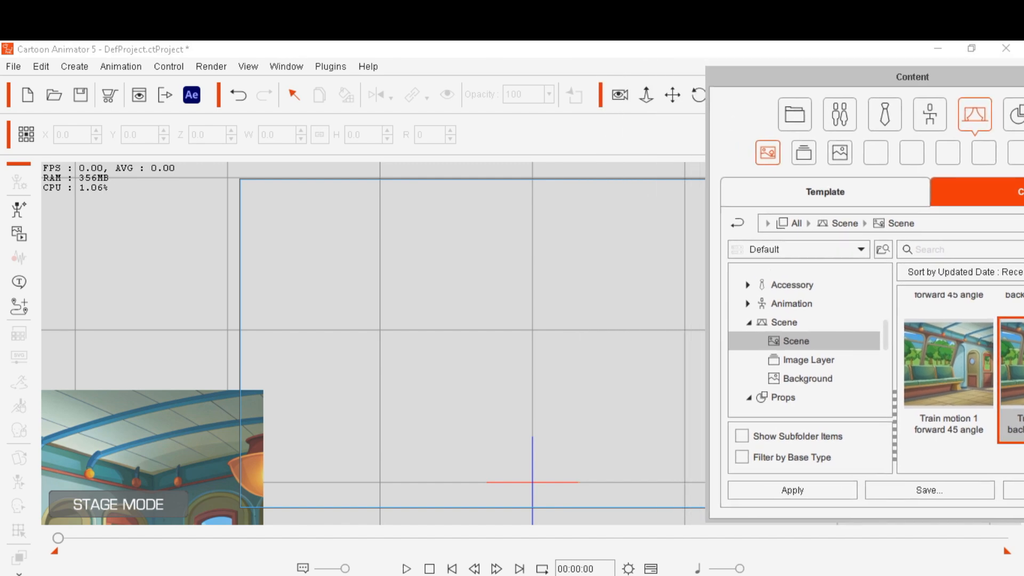
{"action": "left_click", "coordinate": [673, 95]}
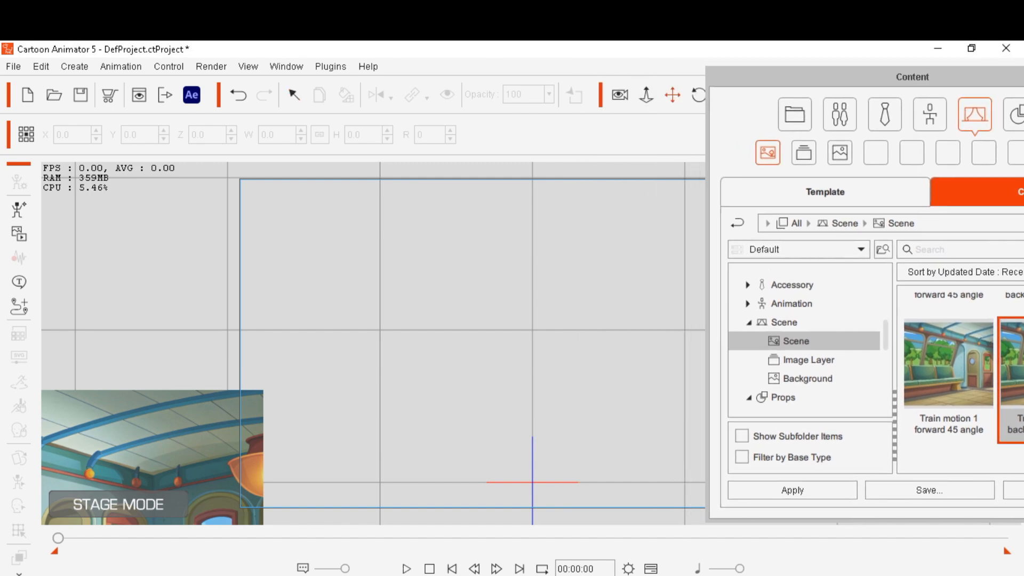
{"action": "left_click_drag", "start_coordinate": [176, 459], "coordinate": [661, 255]}
{"action": "left_click_drag", "start_coordinate": [853, 77], "coordinate": [948, 79]}
{"action": "left_click_drag", "start_coordinate": [480, 330], "coordinate": [557, 322]}
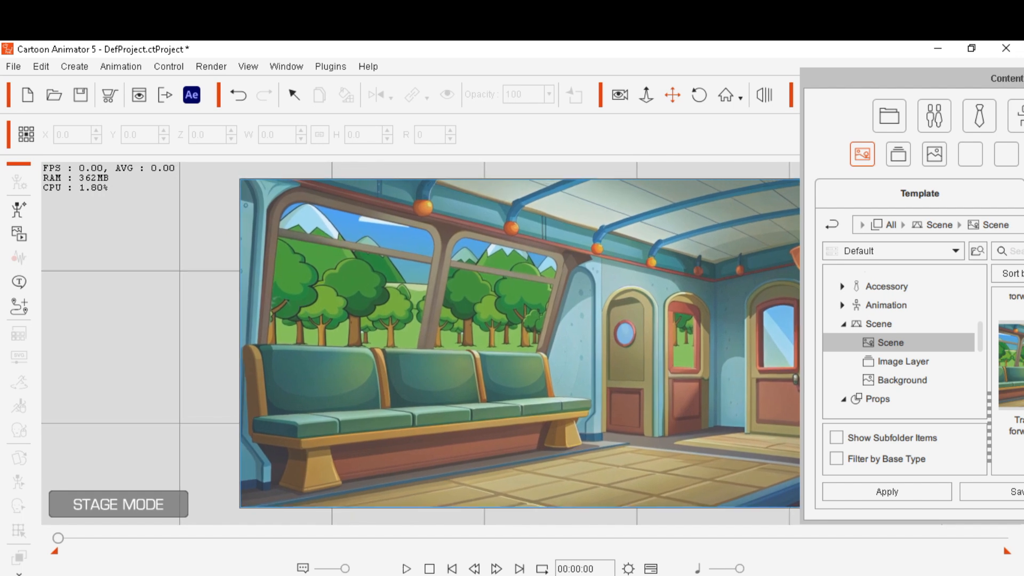
{"action": "left_click_drag", "start_coordinate": [907, 79], "coordinate": [694, 90]}
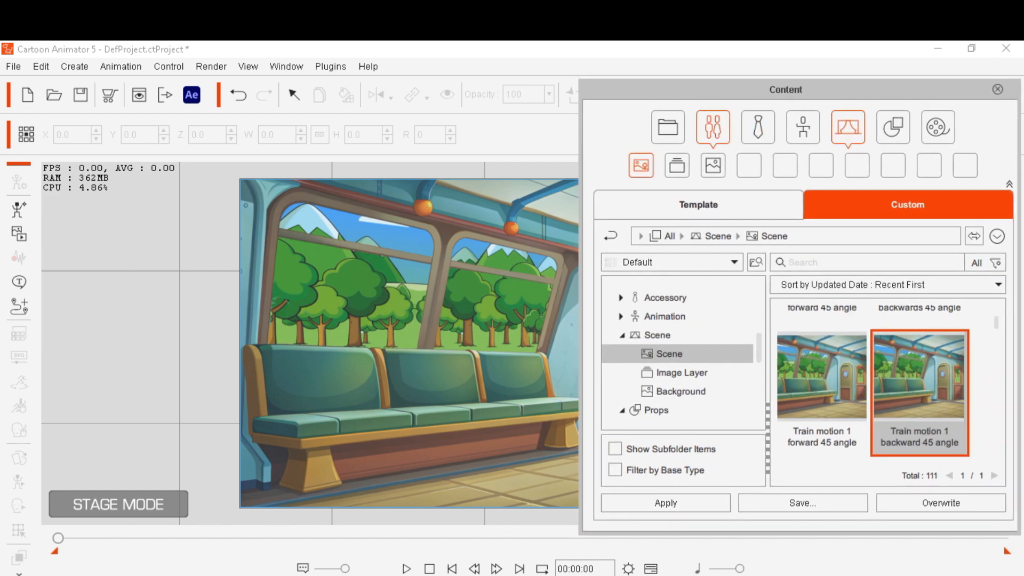
Open the custom Human actor folder and add the CHELSEA character to the train scene
{"action": "left_click", "coordinate": [713, 127]}
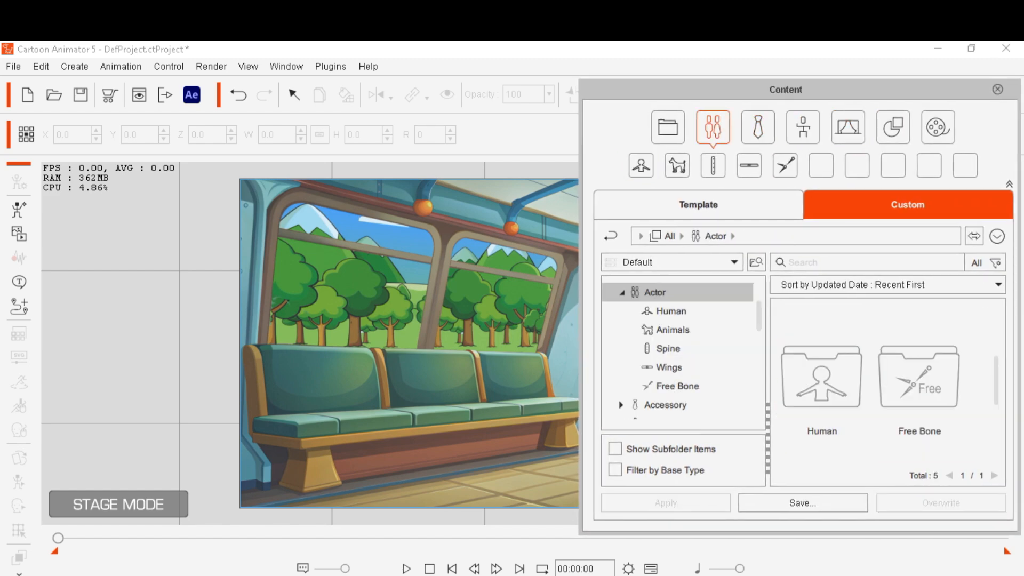
{"action": "double_click", "coordinate": [824, 383]}
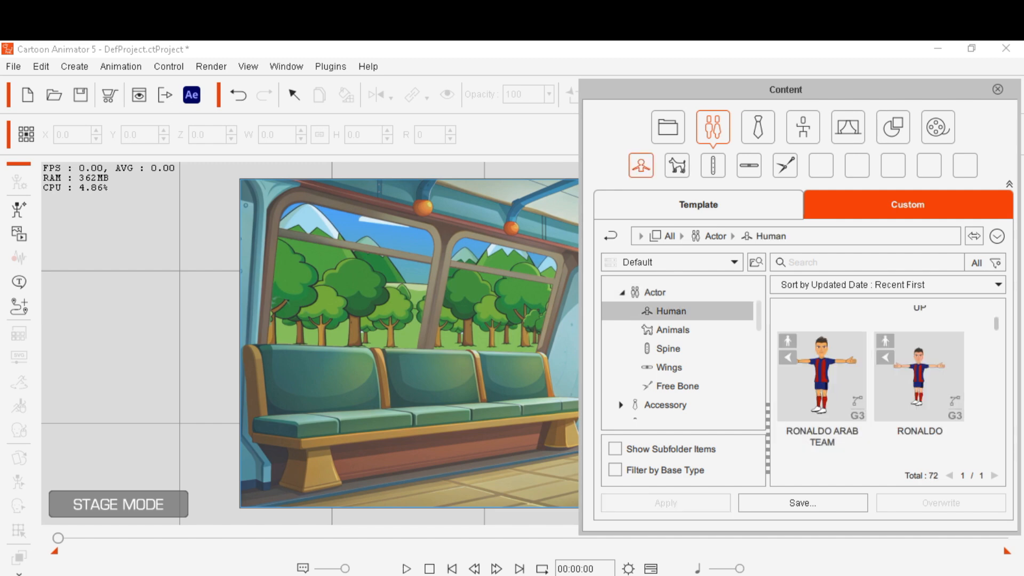
{"action": "scroll", "coordinate": [888, 384], "scroll_direction": "up", "scroll_amount": 2}
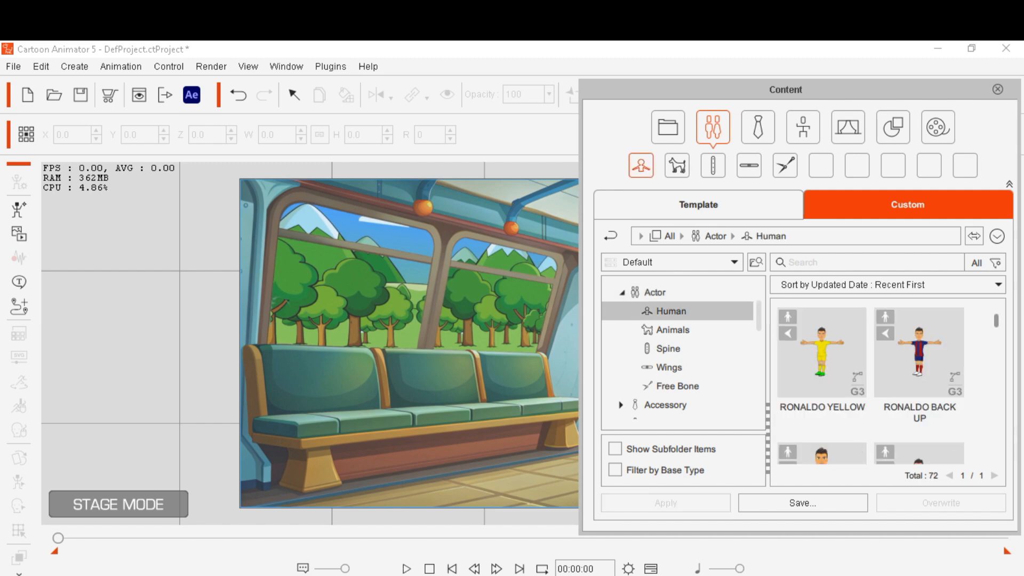
{"action": "scroll", "coordinate": [888, 384], "scroll_direction": "down", "scroll_amount": 1}
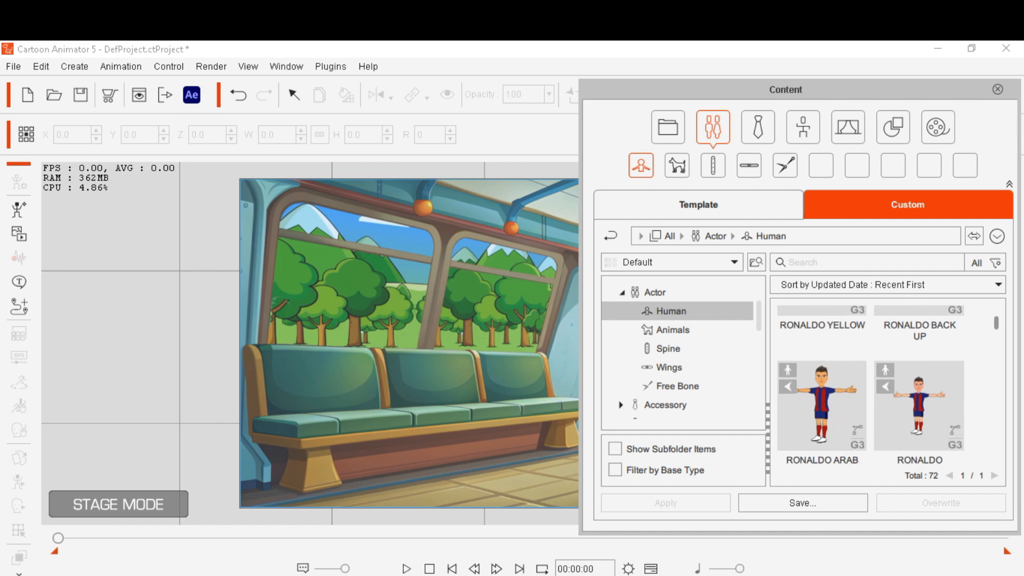
{"action": "scroll", "coordinate": [888, 384], "scroll_direction": "up", "scroll_amount": 1}
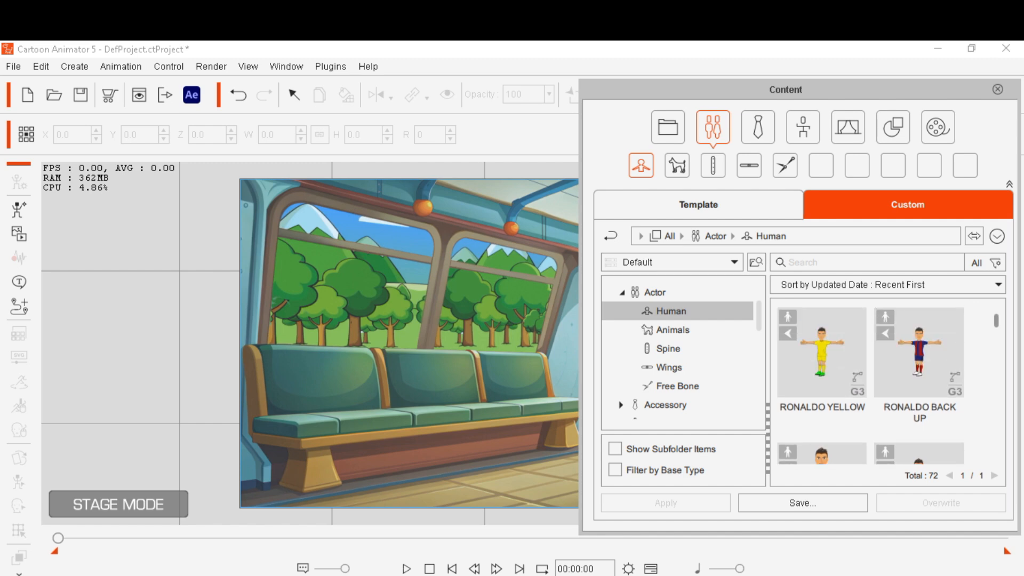
{"action": "scroll", "coordinate": [888, 384], "scroll_direction": "down", "scroll_amount": 4}
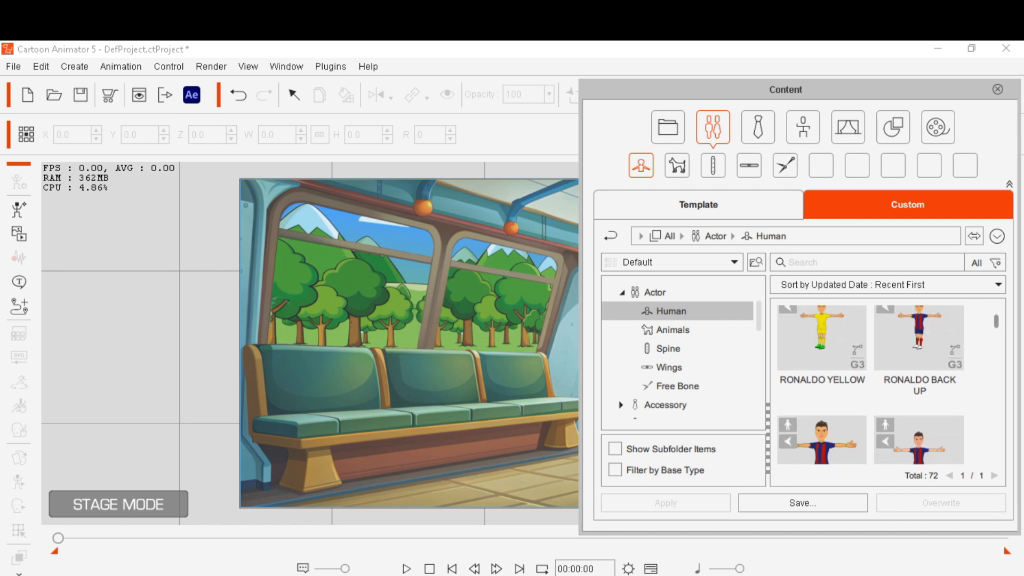
{"action": "scroll", "coordinate": [888, 384], "scroll_direction": "down", "scroll_amount": 1}
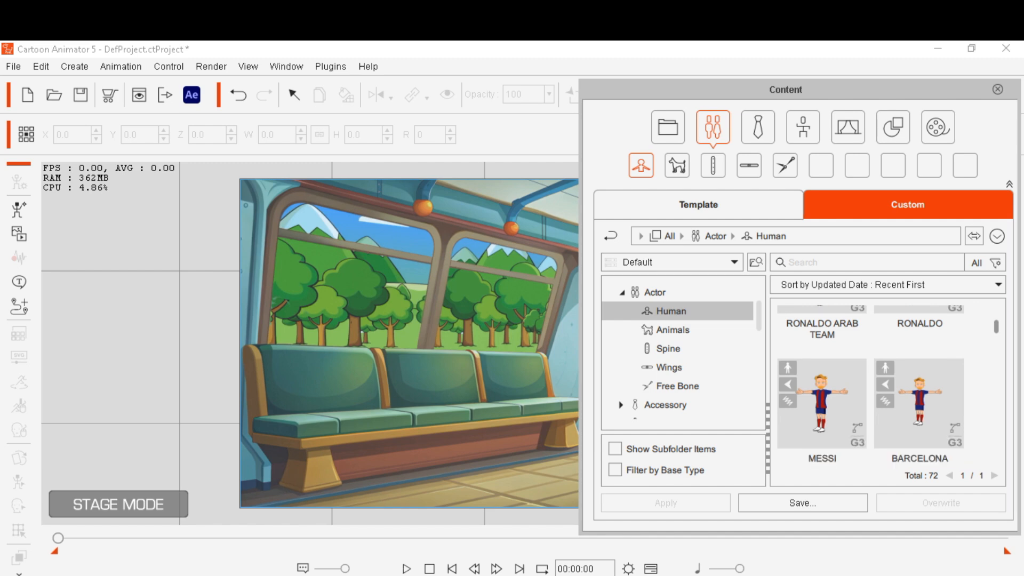
{"action": "scroll", "coordinate": [888, 384], "scroll_direction": "up", "scroll_amount": 1}
{"action": "scroll", "coordinate": [888, 384], "scroll_direction": "down", "scroll_amount": 4}
{"action": "scroll", "coordinate": [889, 384], "scroll_direction": "down", "scroll_amount": 2}
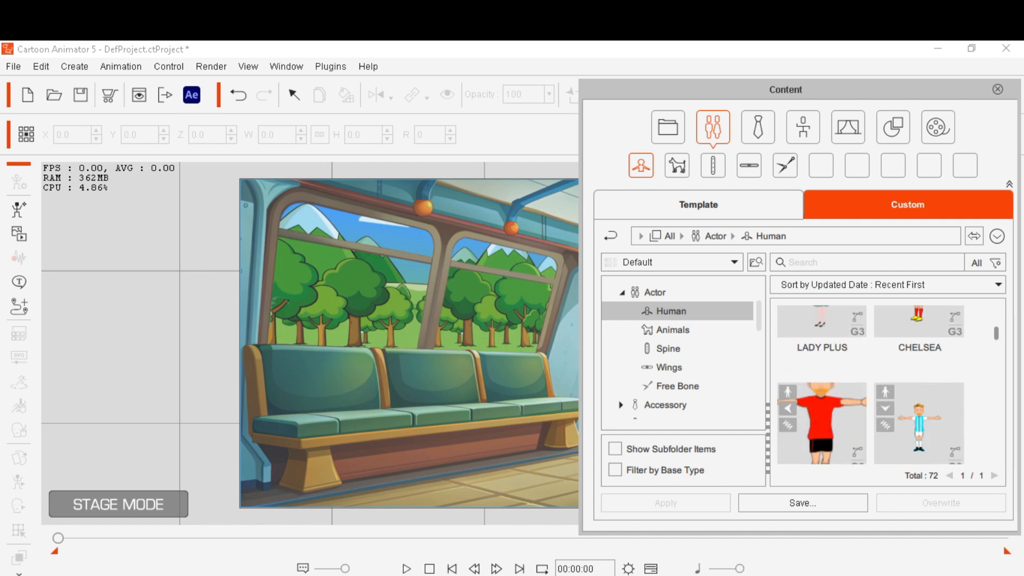
{"action": "scroll", "coordinate": [888, 384], "scroll_direction": "up", "scroll_amount": 1}
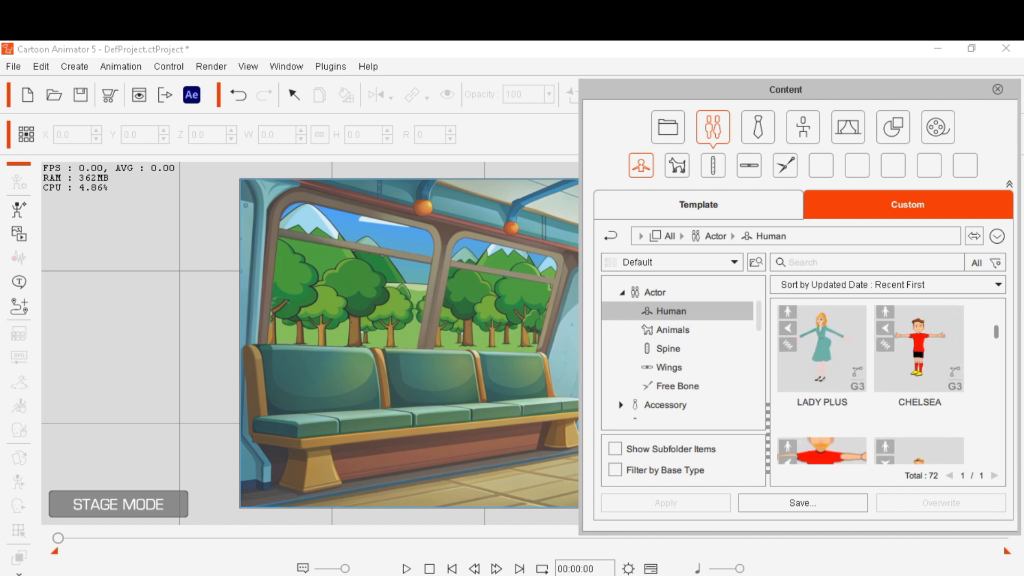
{"action": "scroll", "coordinate": [888, 384], "scroll_direction": "up", "scroll_amount": 1}
{"action": "left_click", "coordinate": [920, 368]}
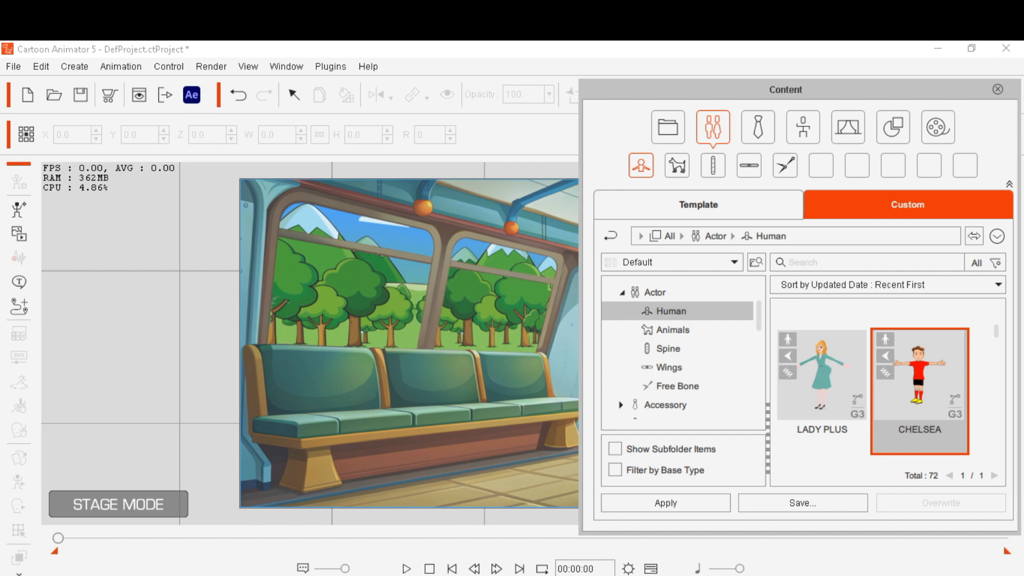
{"action": "left_click", "coordinate": [666, 503]}
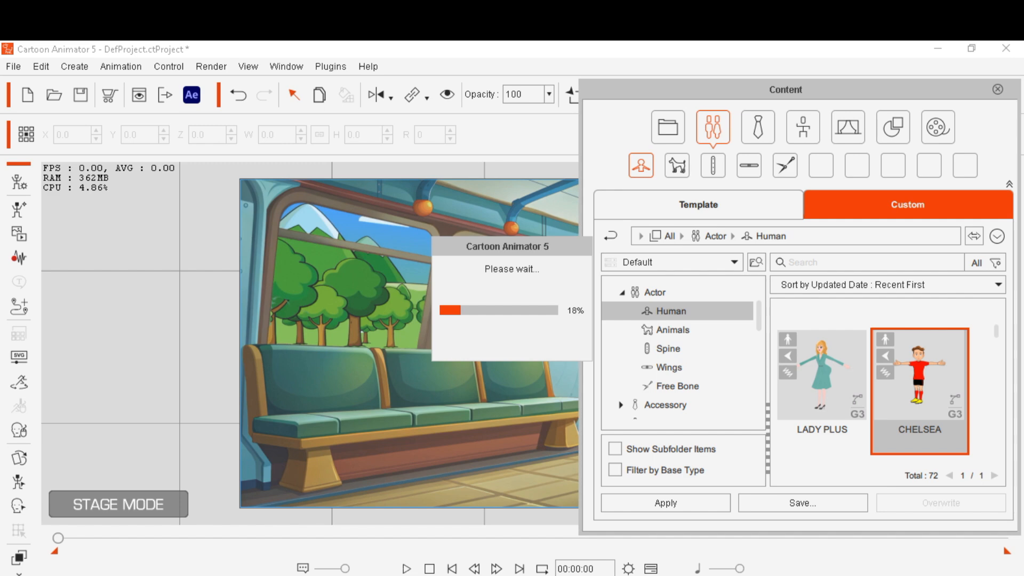
{"action": "left_click_drag", "start_coordinate": [683, 90], "coordinate": [478, 32]}
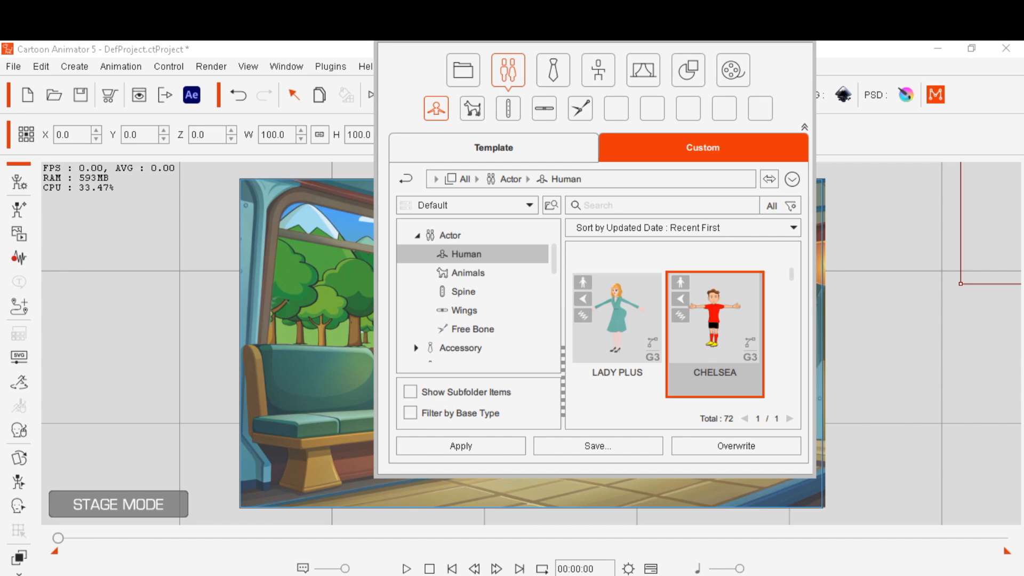
Scale the CHELSEA character down proportionally to about 78.3% of its size
{"action": "left_click_drag", "start_coordinate": [987, 230], "coordinate": [827, 203]}
{"action": "left_click_drag", "start_coordinate": [426, 325], "coordinate": [423, 317]}
{"action": "left_click_drag", "start_coordinate": [580, 42], "coordinate": [943, 197]}
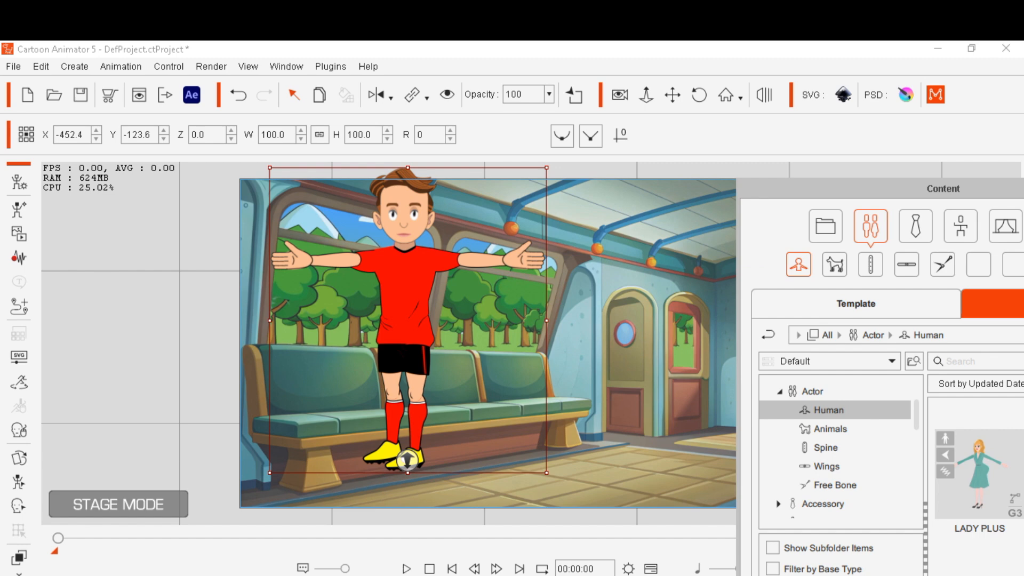
{"action": "left_click_drag", "start_coordinate": [547, 168], "coordinate": [517, 229]}
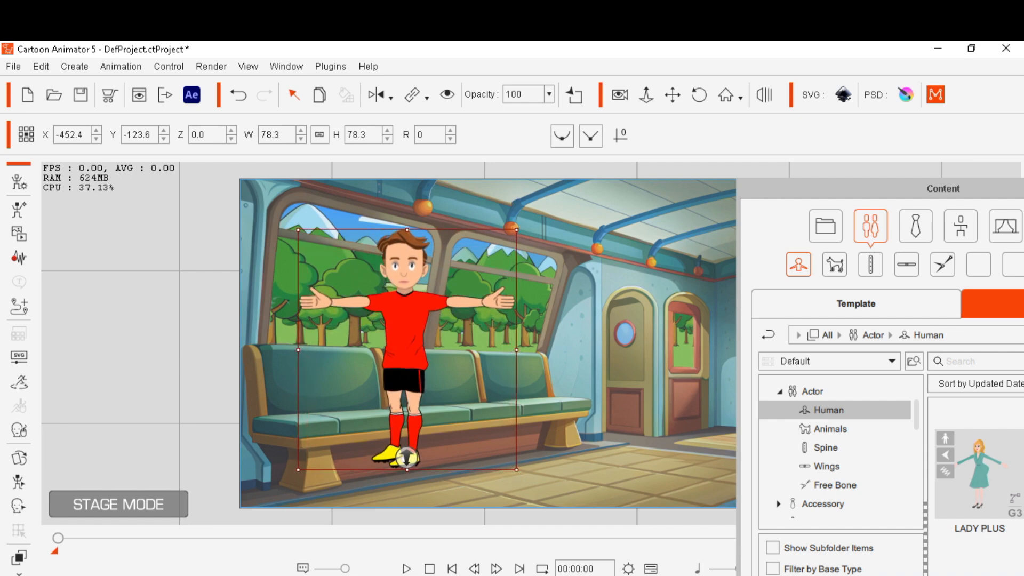
Move the CHELSEA character to the centre of the train carriage, standing in front of the seats
{"action": "left_click_drag", "start_coordinate": [405, 331], "coordinate": [467, 365]}
{"action": "left_click_drag", "start_coordinate": [843, 189], "coordinate": [962, 199]}
{"action": "left_click", "coordinate": [714, 341]}
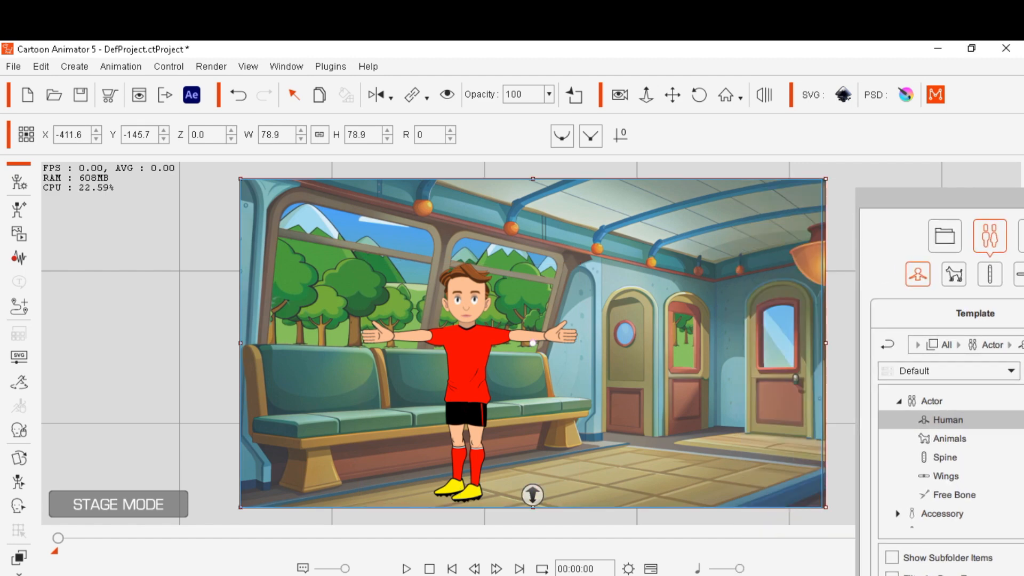
{"action": "left_click_drag", "start_coordinate": [715, 341], "coordinate": [691, 343]}
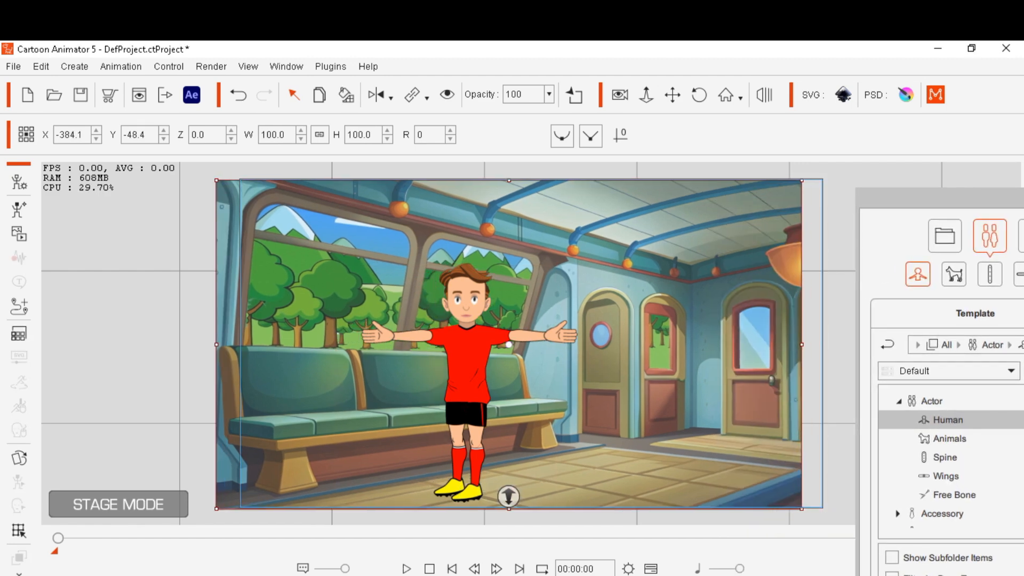
{"action": "left_click", "coordinate": [237, 95]}
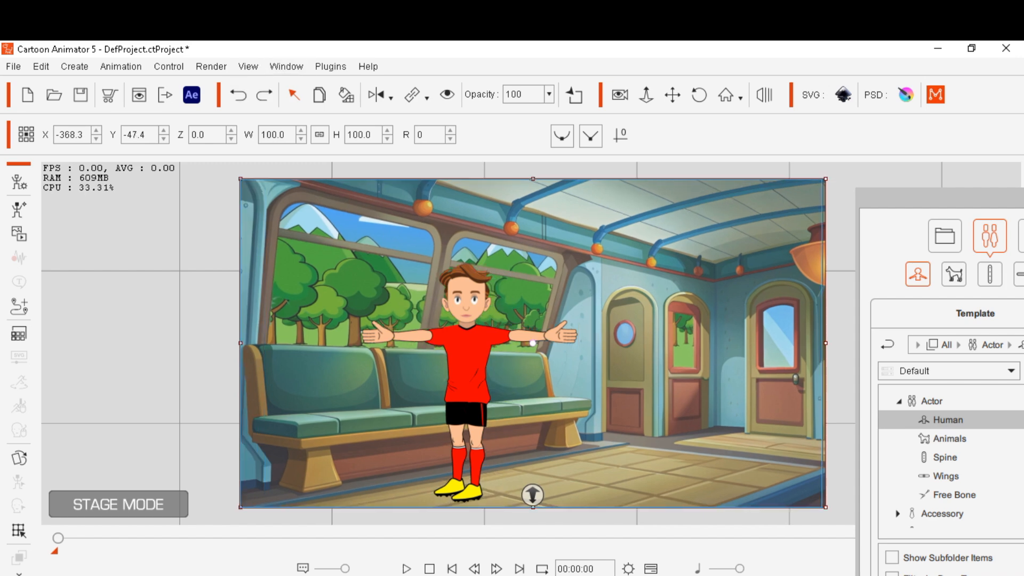
Select the character and search the Animation motion library for walk, switching to the Template collection
{"action": "left_click", "coordinate": [468, 362]}
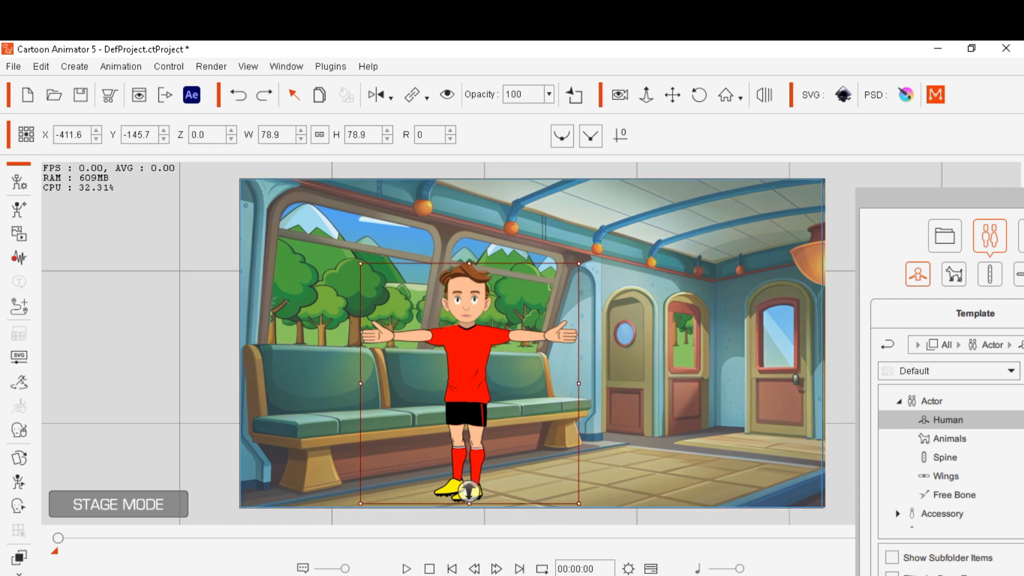
{"action": "left_click_drag", "start_coordinate": [939, 198], "coordinate": [701, 156]}
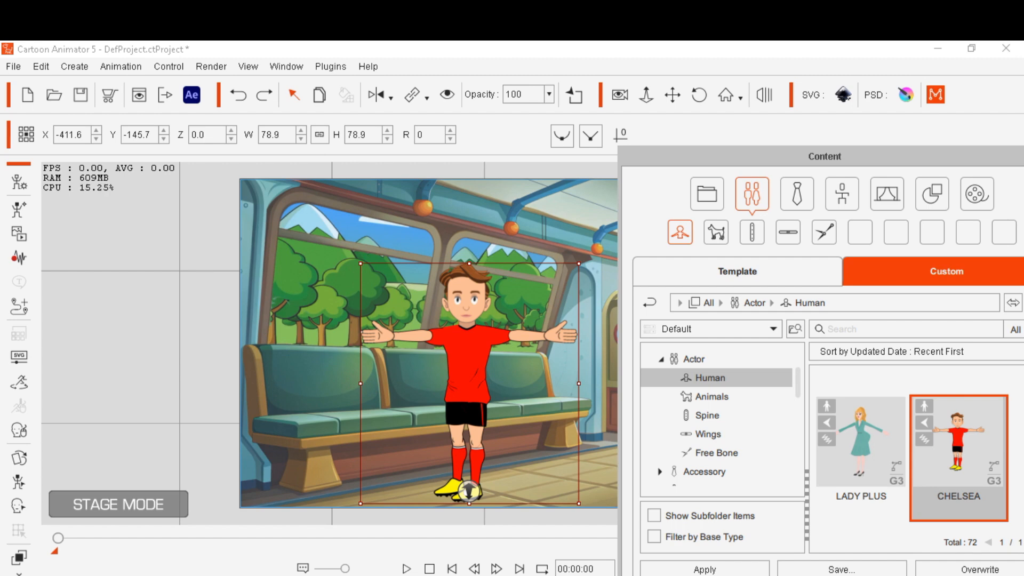
{"action": "left_click", "coordinate": [842, 194]}
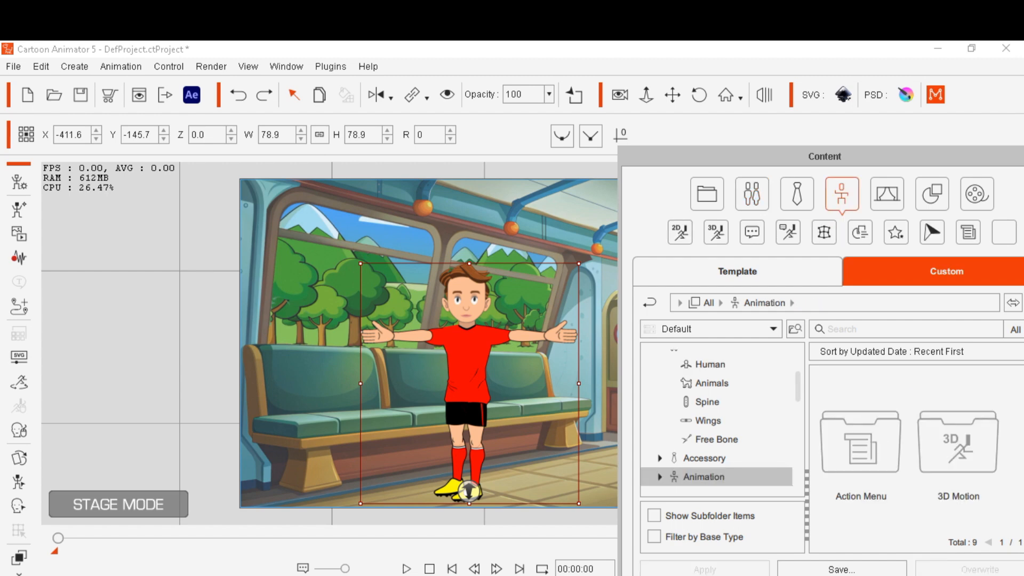
{"action": "left_click", "coordinate": [905, 330]}
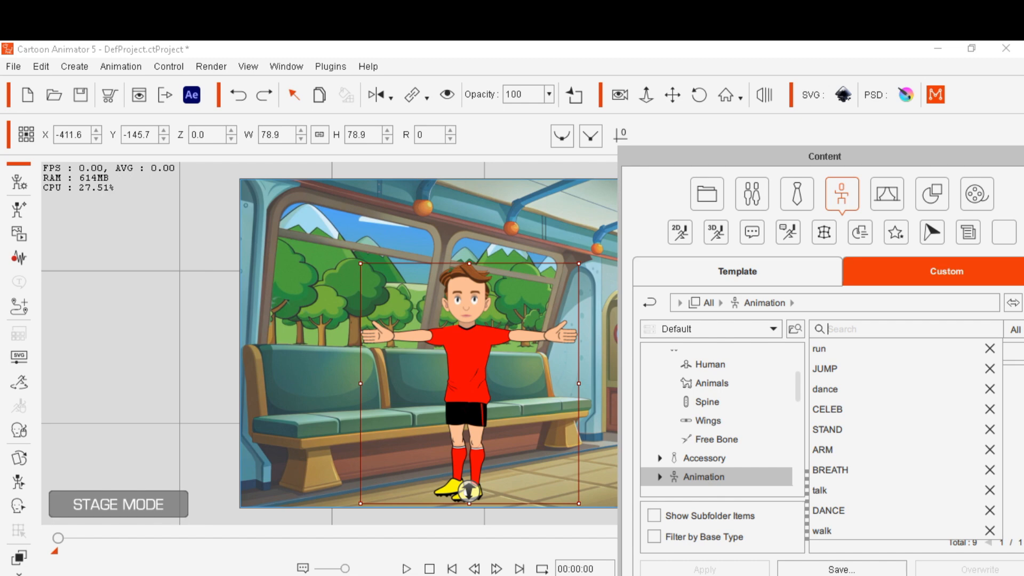
{"action": "type", "text": "w"}
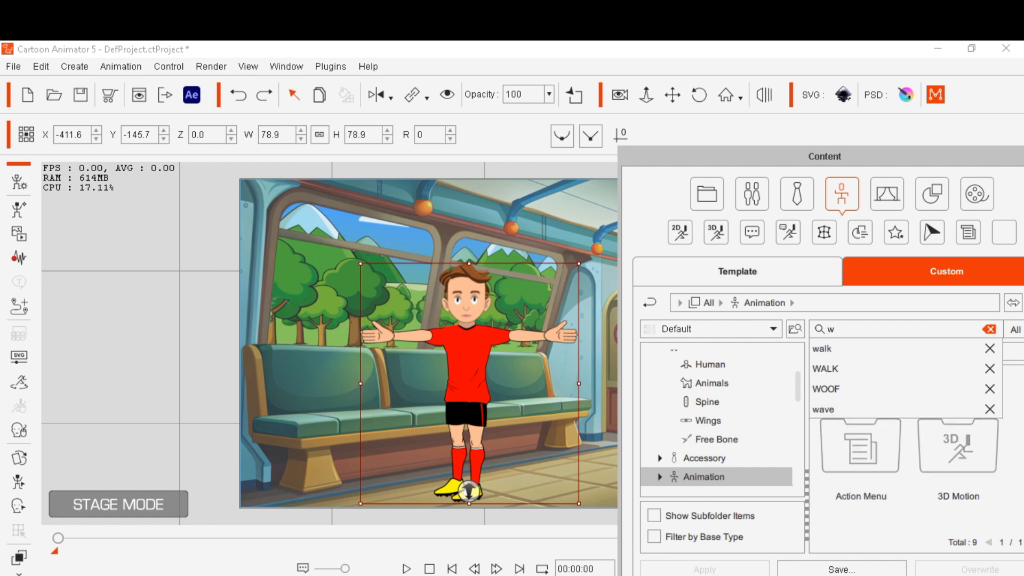
{"action": "type", "text": "alk"}
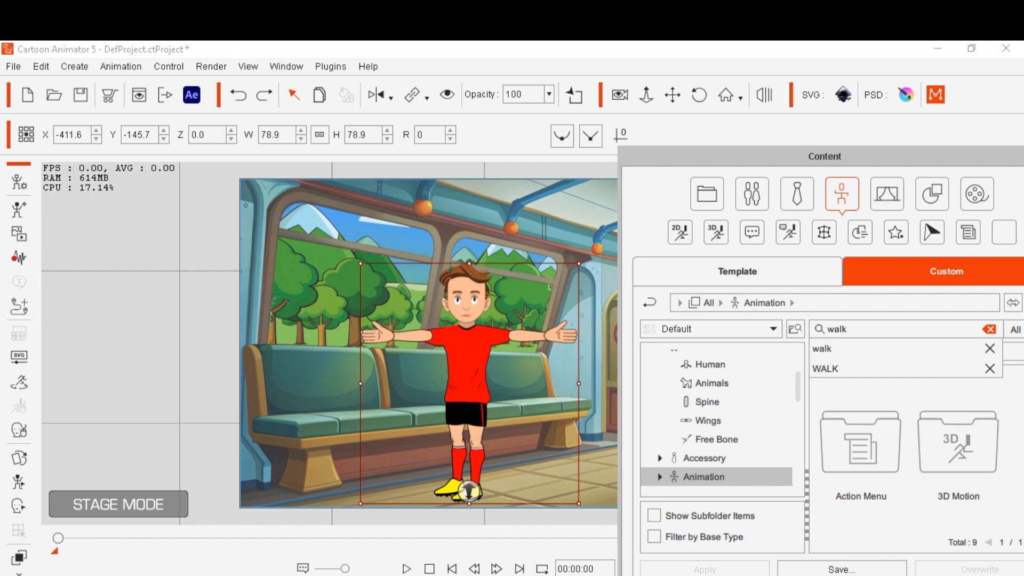
{"action": "key", "text": "Down"}
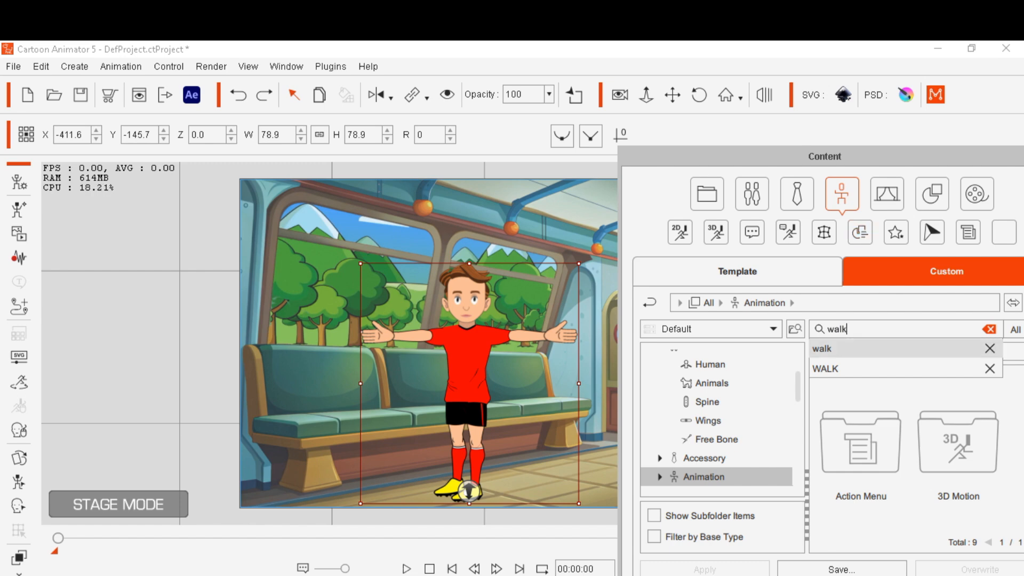
{"action": "key", "text": "Return"}
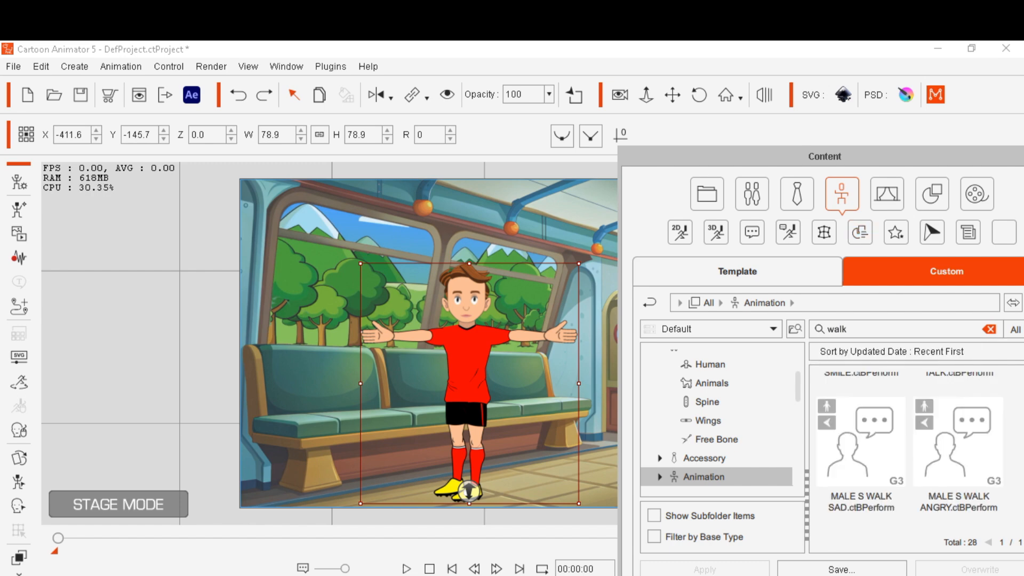
{"action": "left_click", "coordinate": [752, 194]}
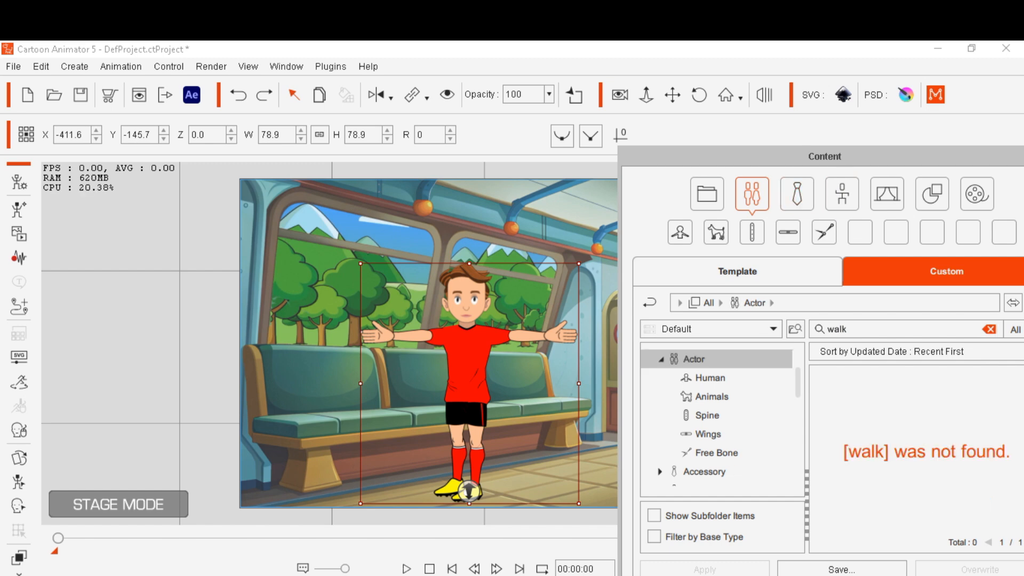
{"action": "left_click", "coordinate": [842, 194]}
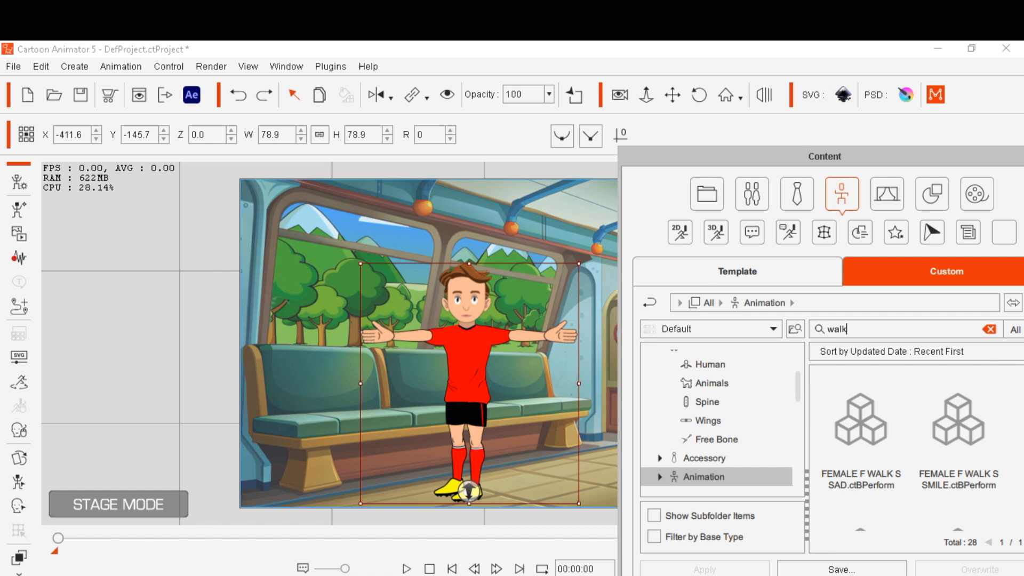
{"action": "left_click", "coordinate": [737, 271]}
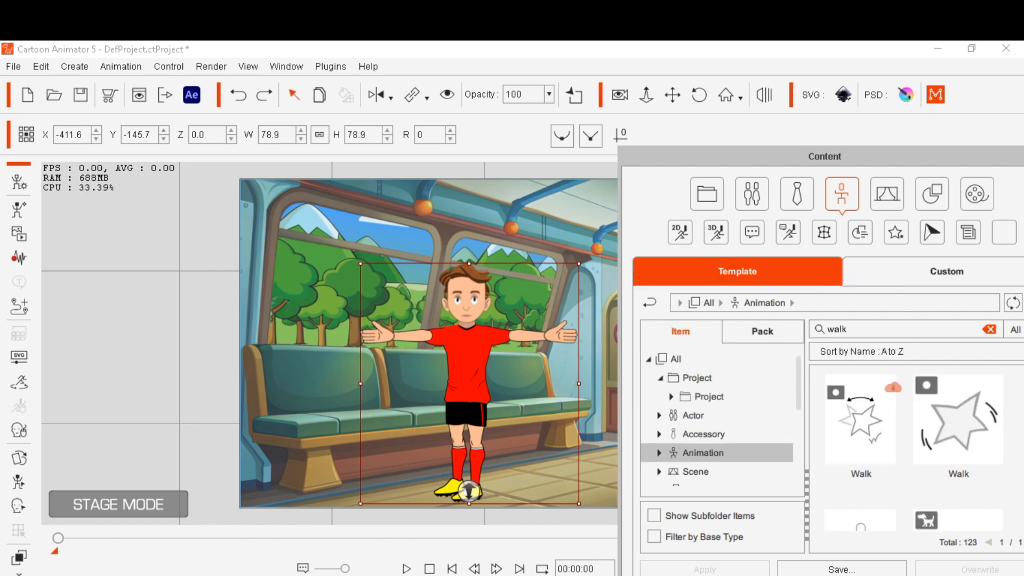
Apply the Walk_Happy(2L) motion to the CHELSEA character, accept the sprite-hand notice, and play it back
{"action": "left_click_drag", "start_coordinate": [824, 156], "coordinate": [760, 76]}
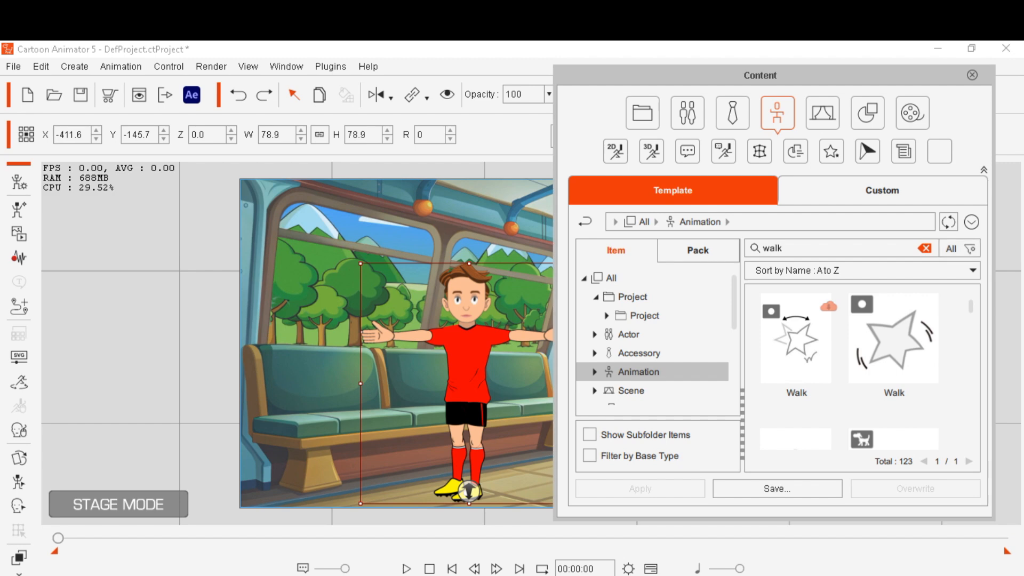
{"action": "scroll", "coordinate": [862, 371], "scroll_direction": "down", "scroll_amount": 5}
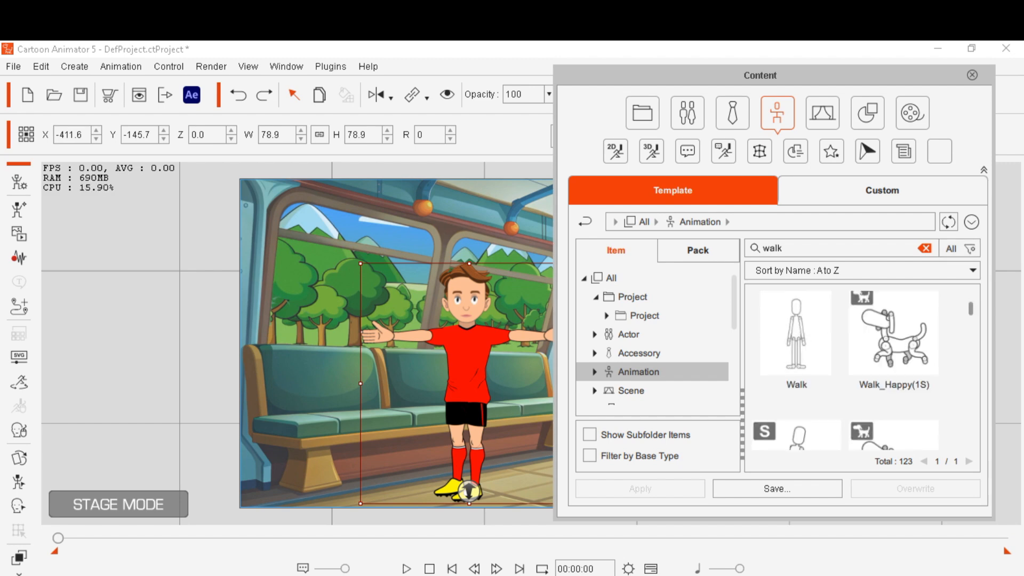
{"action": "scroll", "coordinate": [845, 370], "scroll_direction": "down", "scroll_amount": 2}
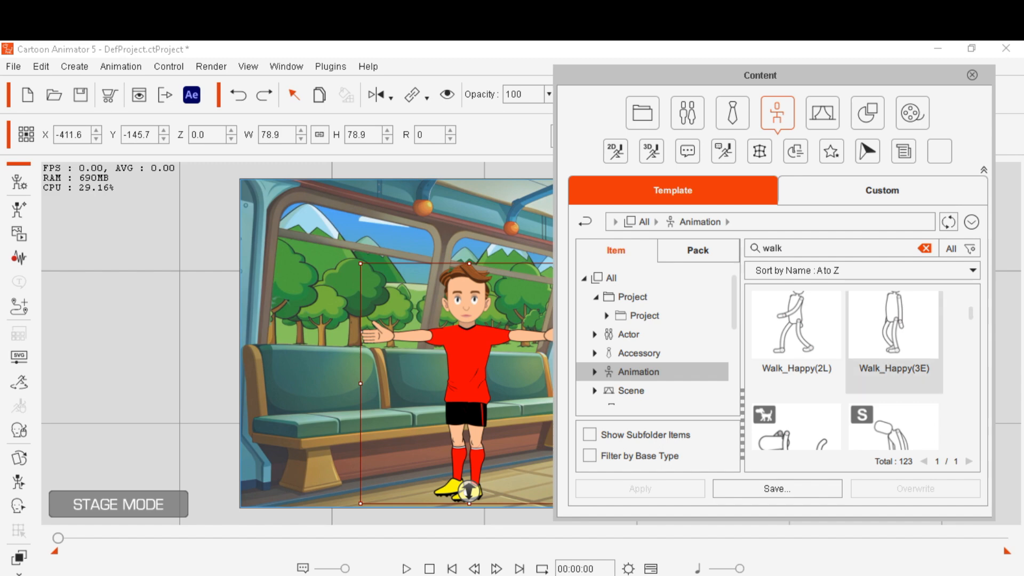
{"action": "left_click", "coordinate": [797, 340]}
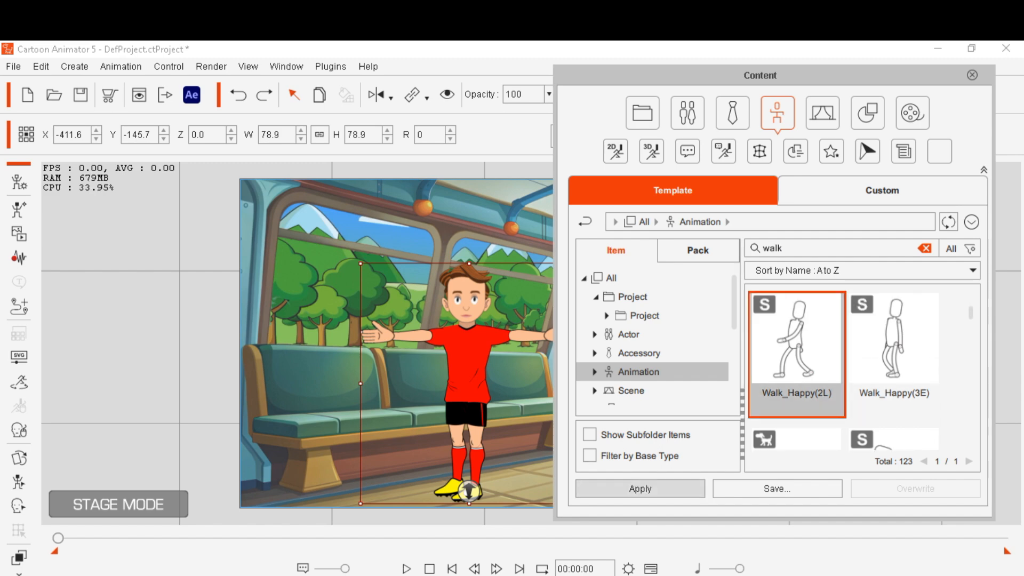
{"action": "left_click", "coordinate": [641, 488]}
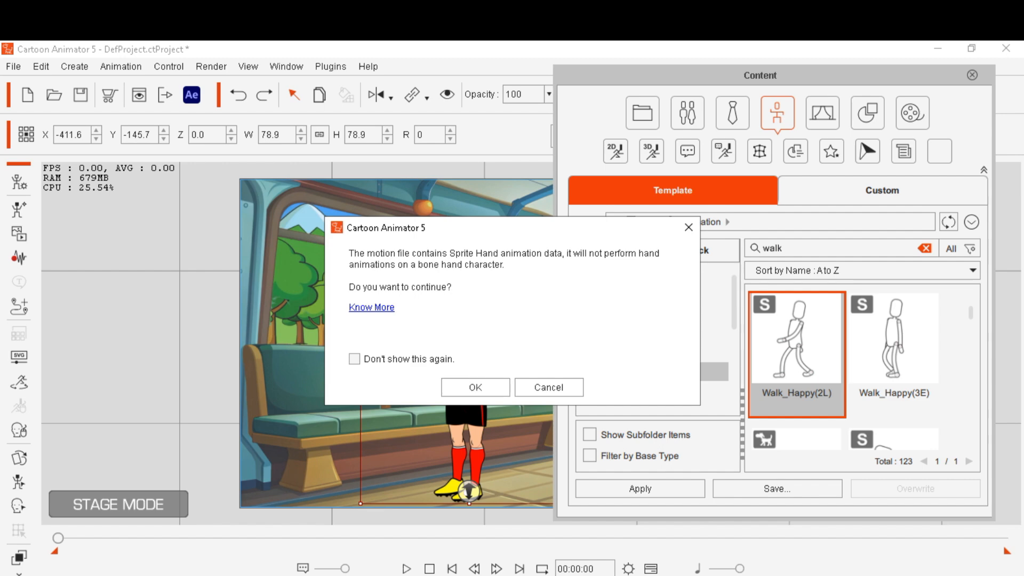
{"action": "key", "text": "Return"}
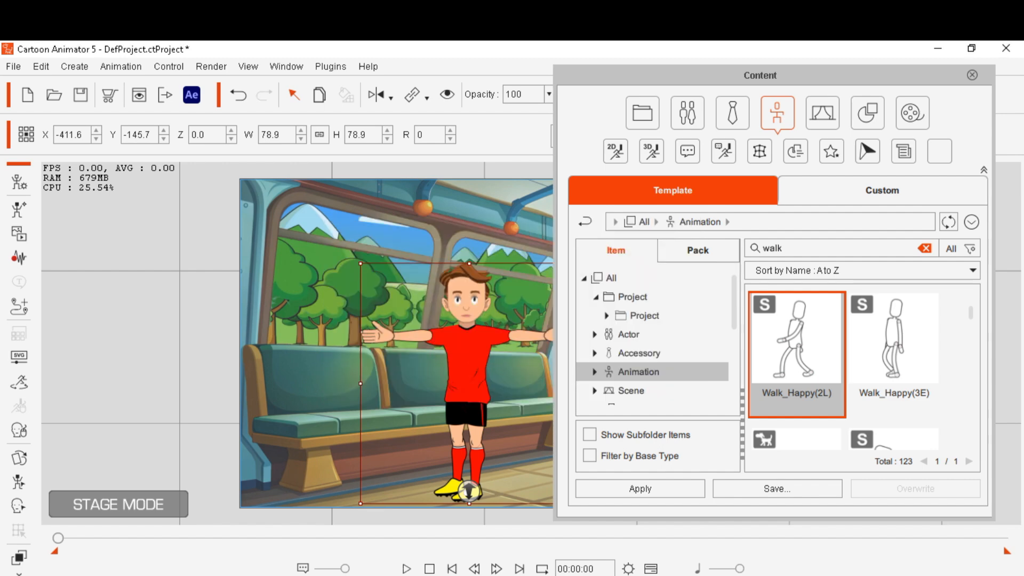
{"action": "key", "text": "space"}
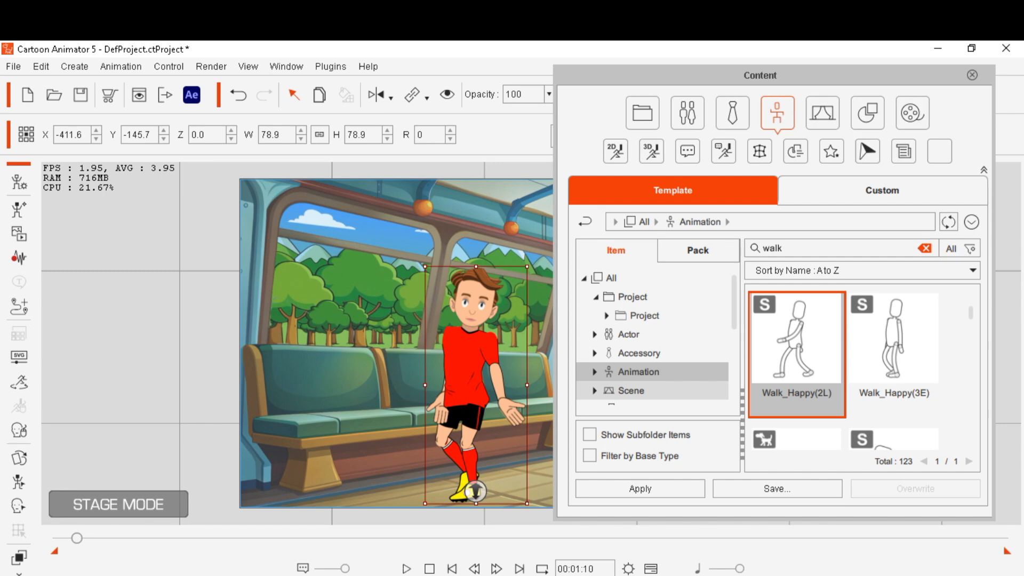
Open the timeline and stretch the character's Walk_Happy(2L) motion clip to about frame 1960, then return to frame 0
{"action": "left_click_drag", "start_coordinate": [760, 76], "coordinate": [967, 88]}
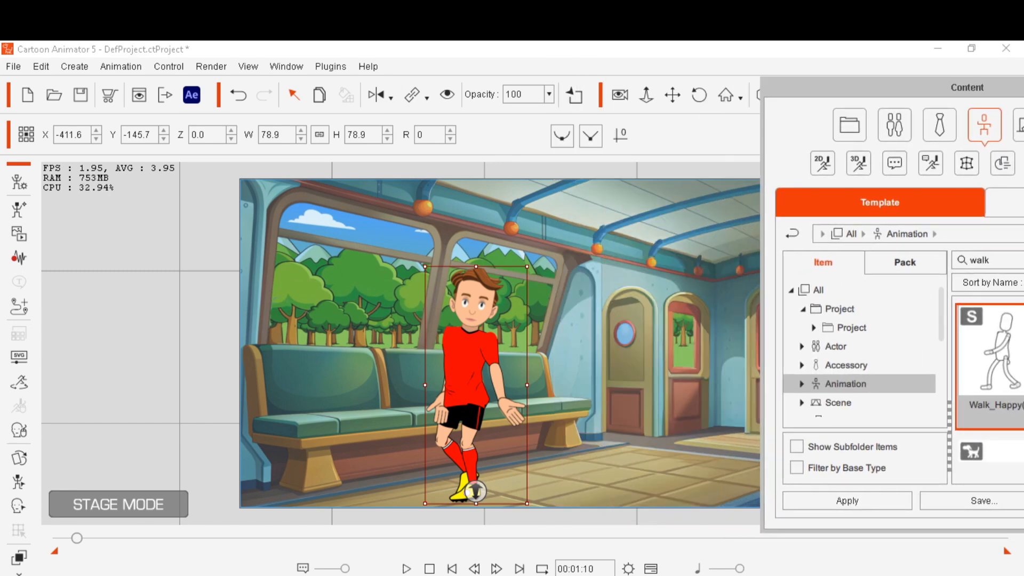
{"action": "left_click", "coordinate": [651, 568]}
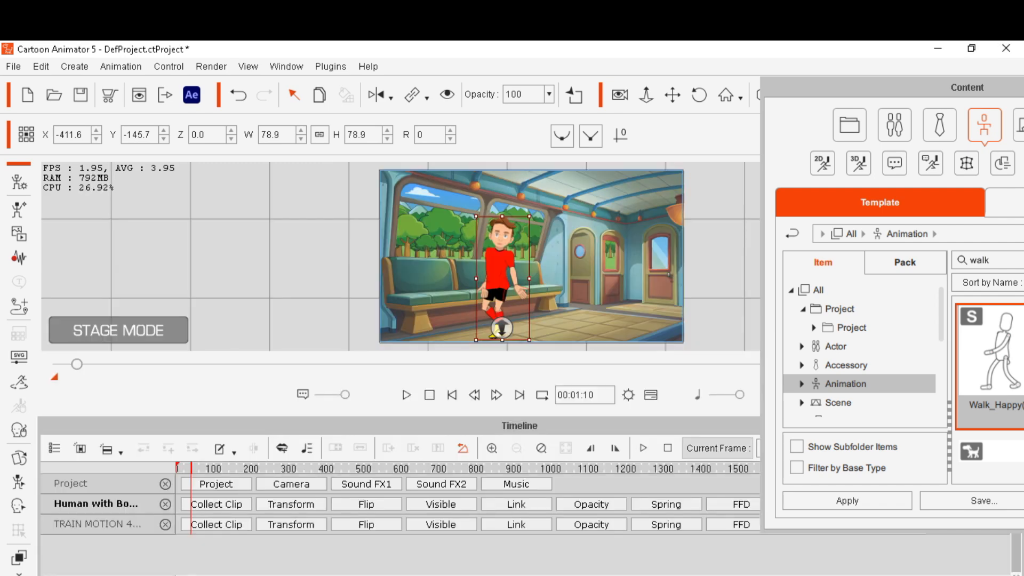
{"action": "left_click_drag", "start_coordinate": [838, 92], "coordinate": [987, 41]}
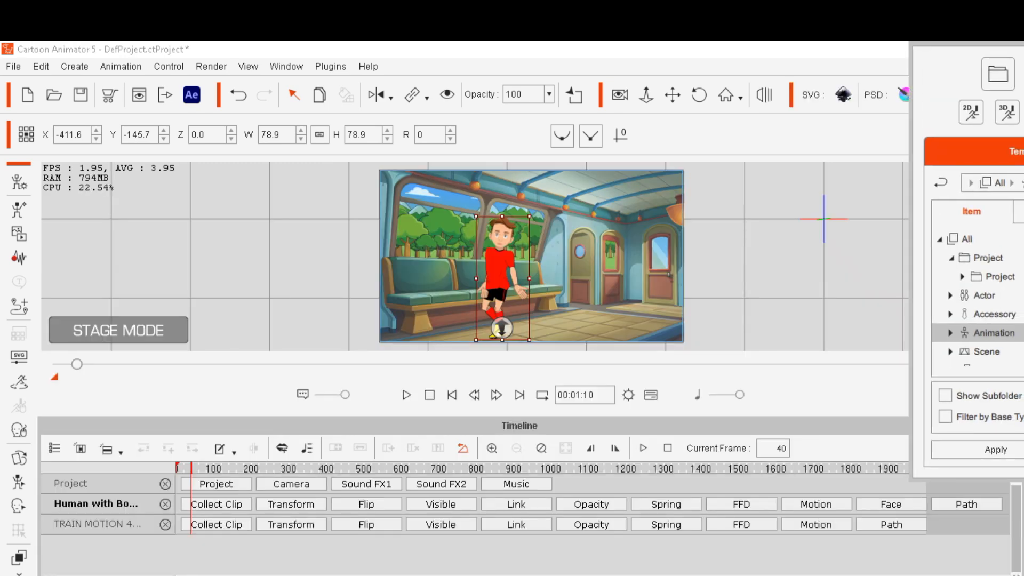
{"action": "left_click", "coordinate": [816, 504]}
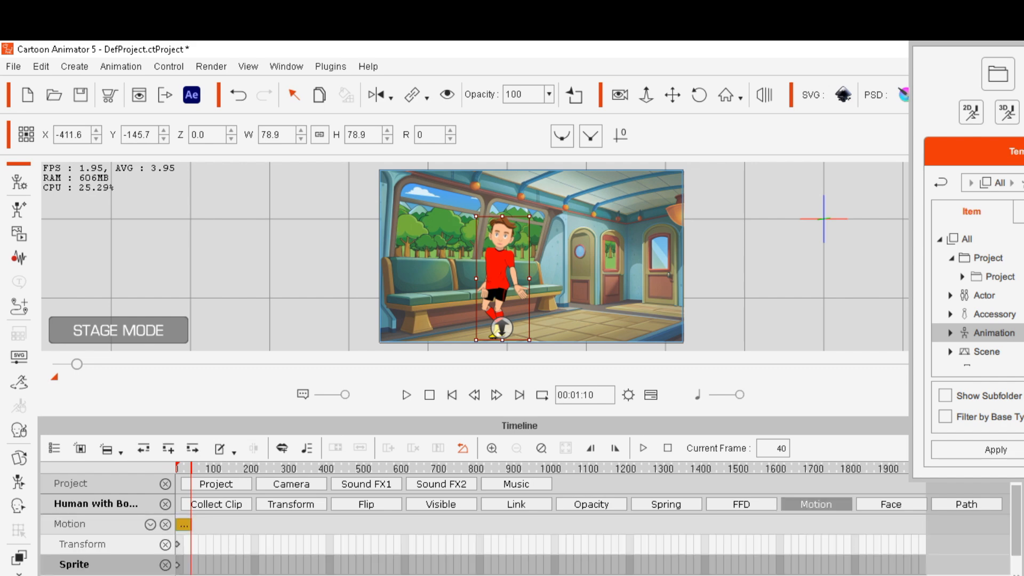
{"action": "left_click", "coordinate": [542, 448]}
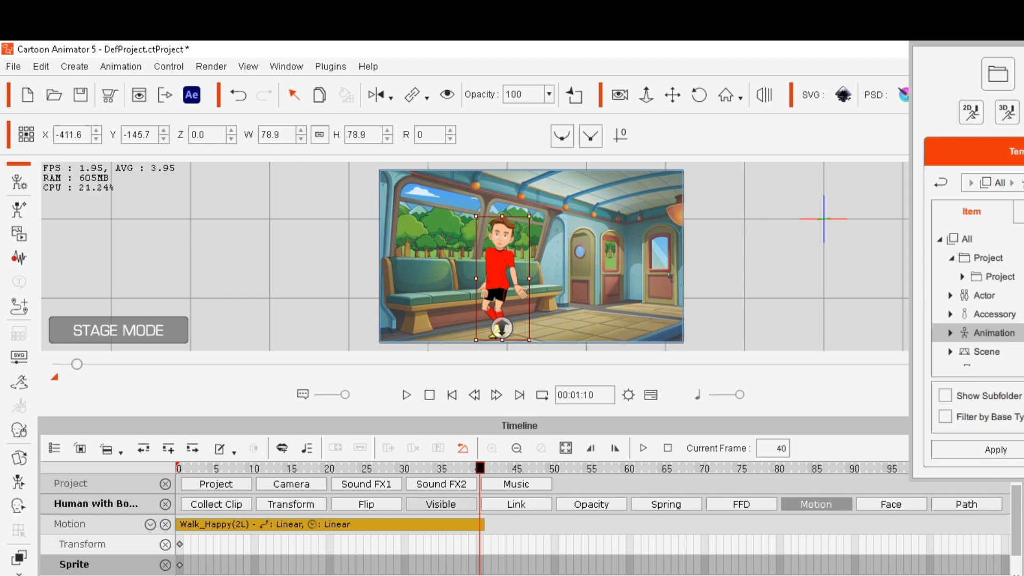
{"action": "left_click", "coordinate": [516, 448]}
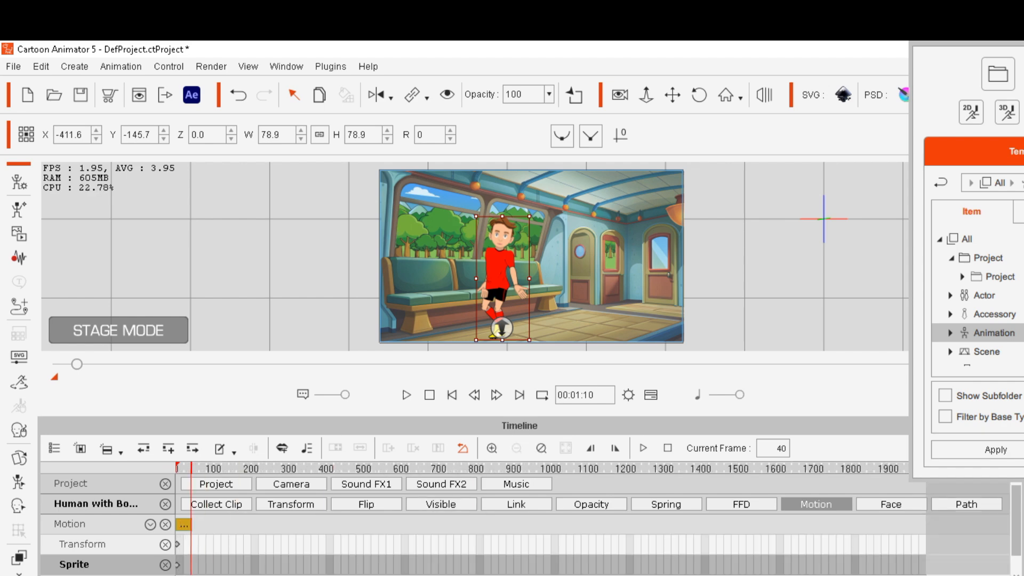
{"action": "left_click", "coordinate": [184, 525]}
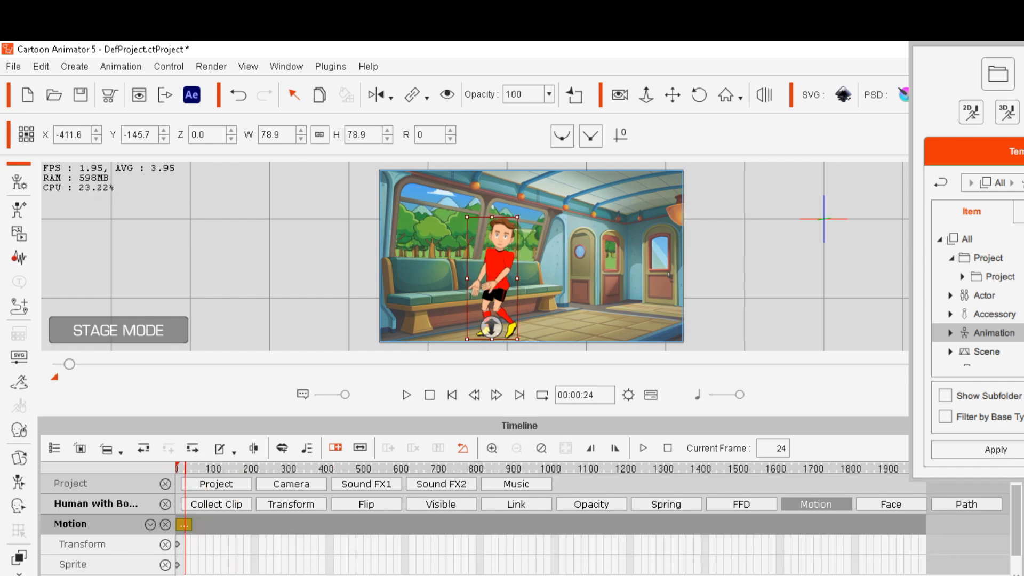
{"action": "left_click_drag", "start_coordinate": [207, 525], "coordinate": [912, 525]}
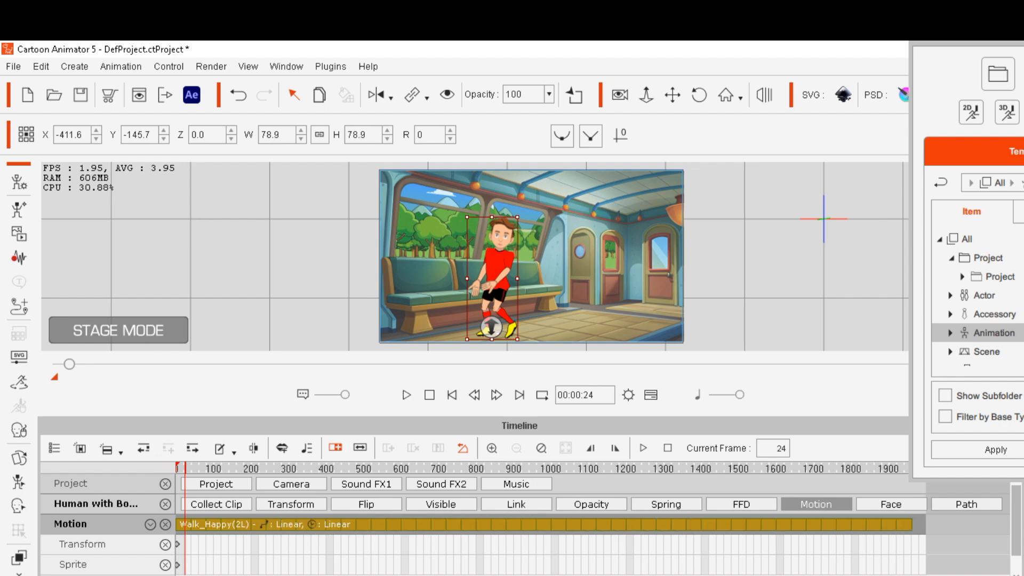
{"action": "left_click", "coordinate": [451, 394]}
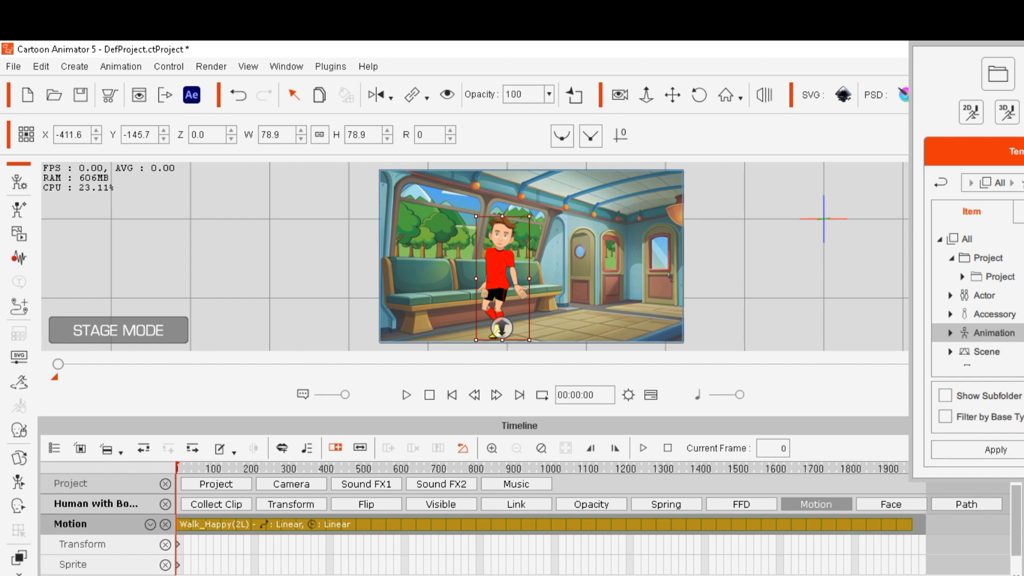
Open Motion Pilot for the character and enable Scale with the -Y direction for width and height
{"action": "right_click", "coordinate": [501, 271]}
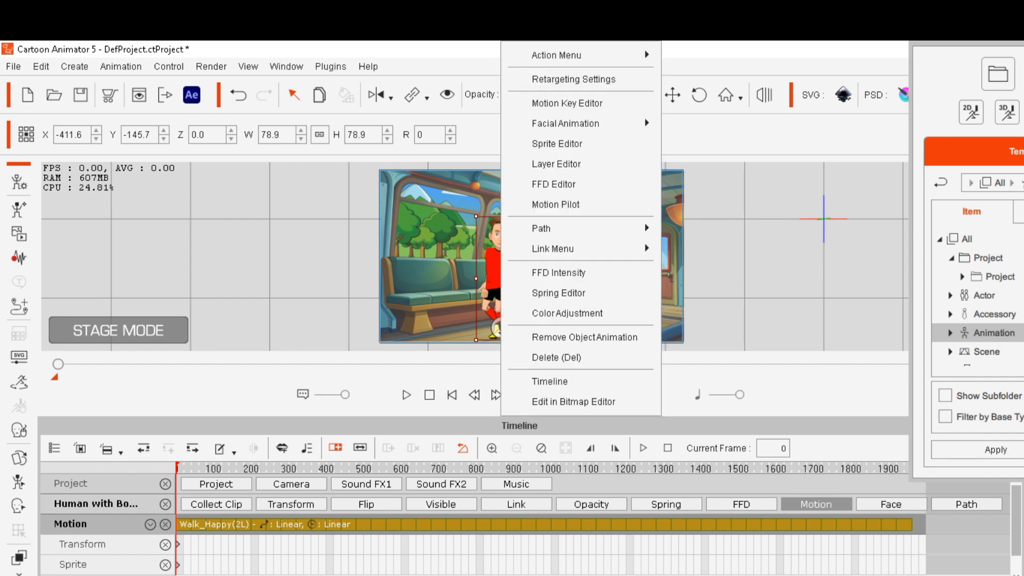
{"action": "left_click", "coordinate": [555, 204]}
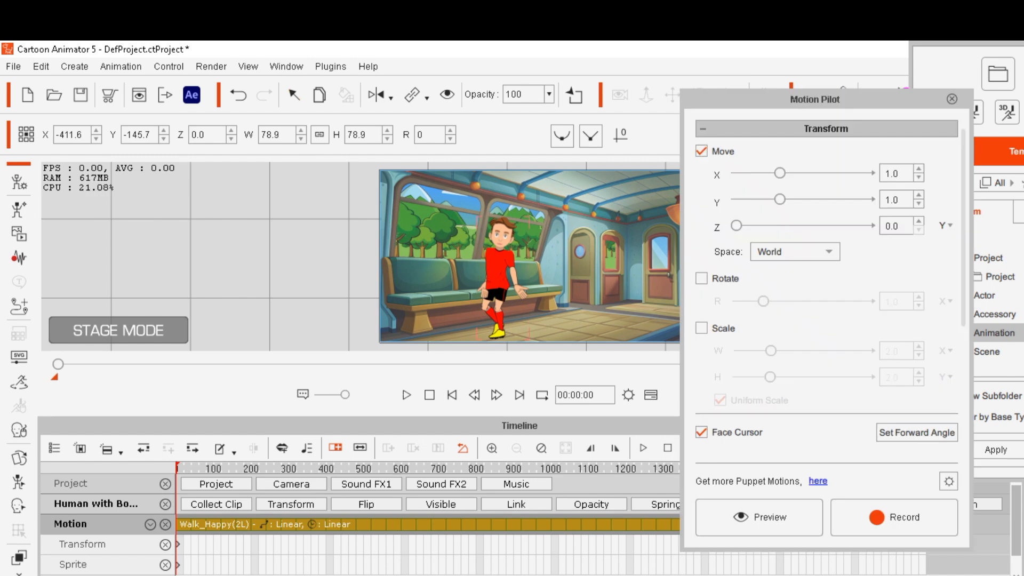
{"action": "left_click_drag", "start_coordinate": [964, 213], "coordinate": [964, 267]}
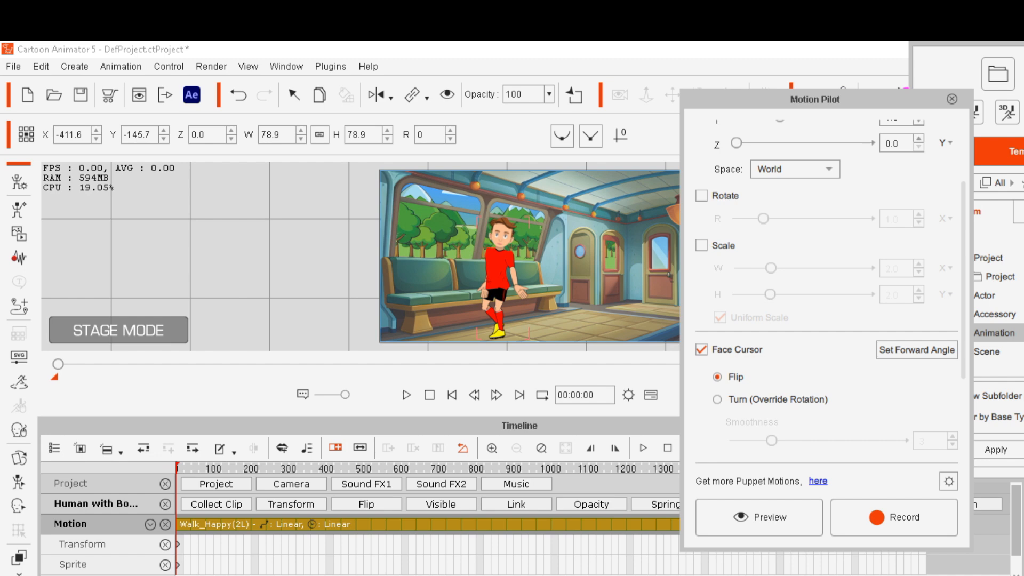
{"action": "scroll", "coordinate": [827, 282], "scroll_direction": "up", "scroll_amount": 4}
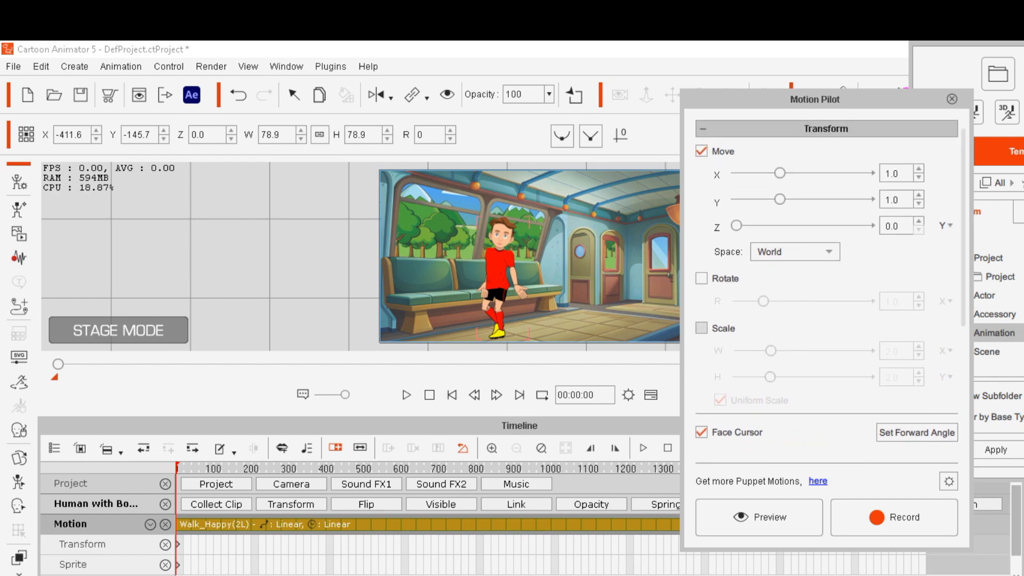
{"action": "left_click", "coordinate": [701, 328]}
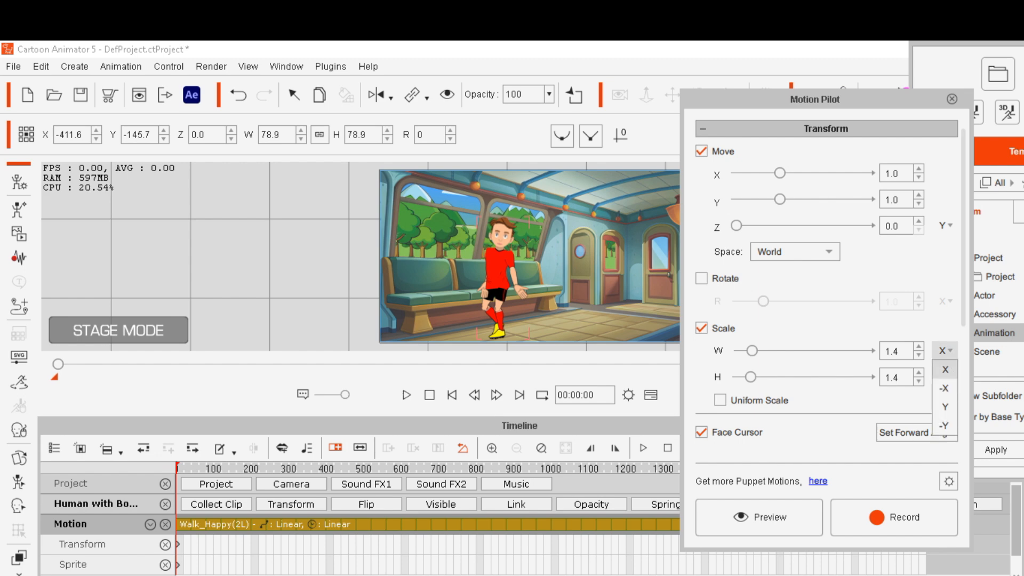
{"action": "left_click", "coordinate": [944, 425]}
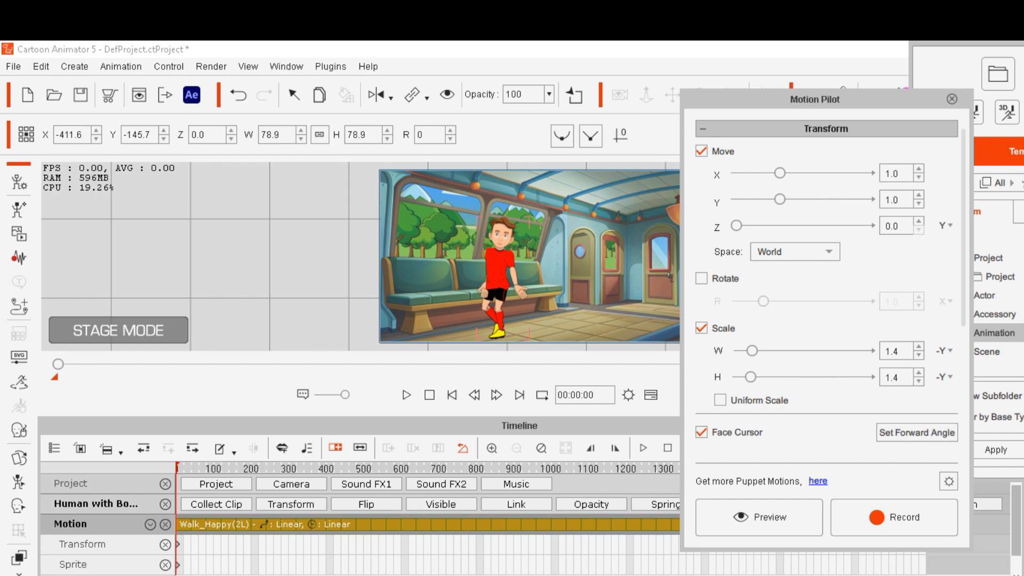
Start a Motion Pilot preview of the character's movement
{"action": "left_click_drag", "start_coordinate": [832, 99], "coordinate": [819, 78]}
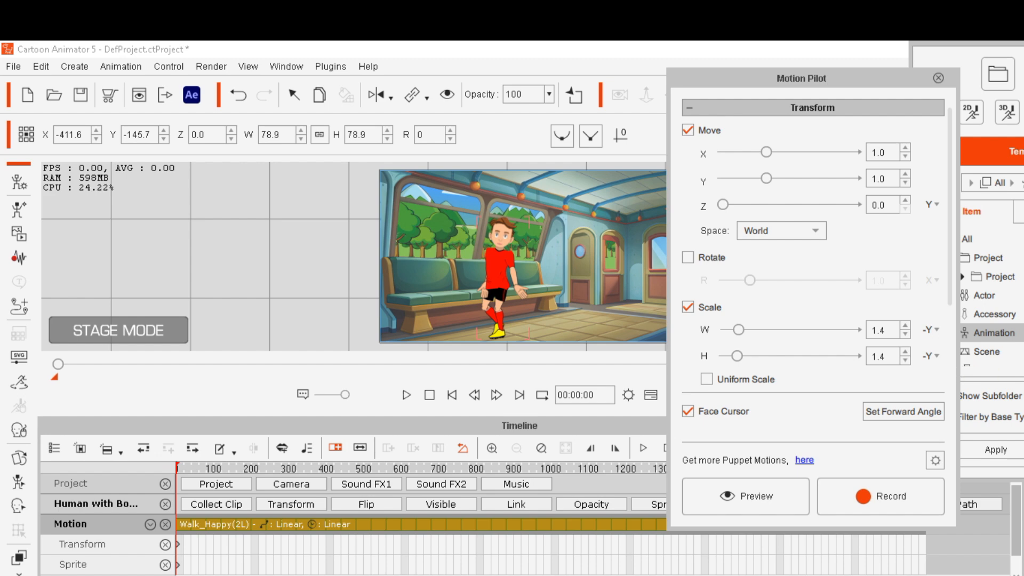
{"action": "left_click_drag", "start_coordinate": [819, 78], "coordinate": [861, 75]}
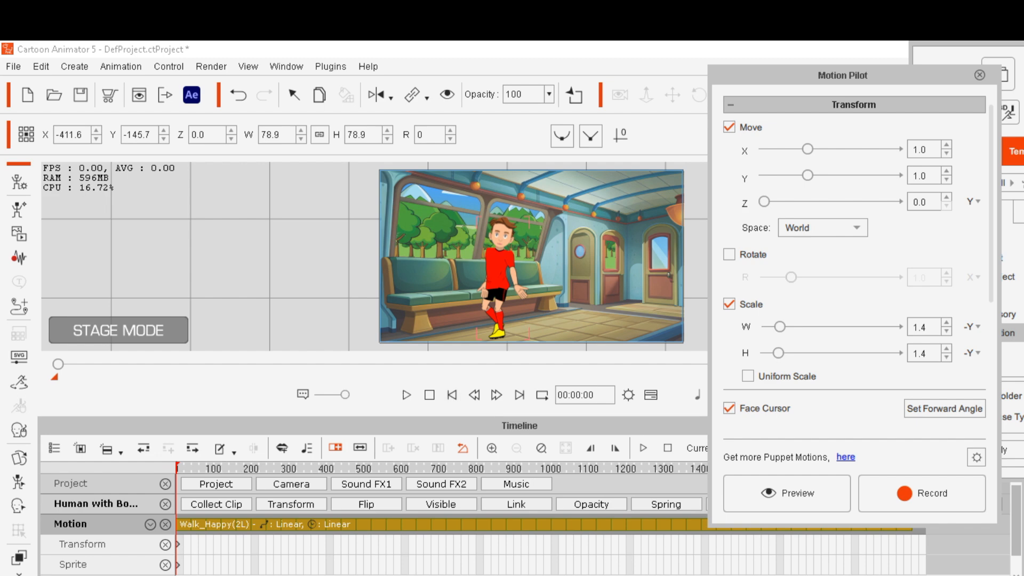
{"action": "left_click", "coordinate": [786, 493]}
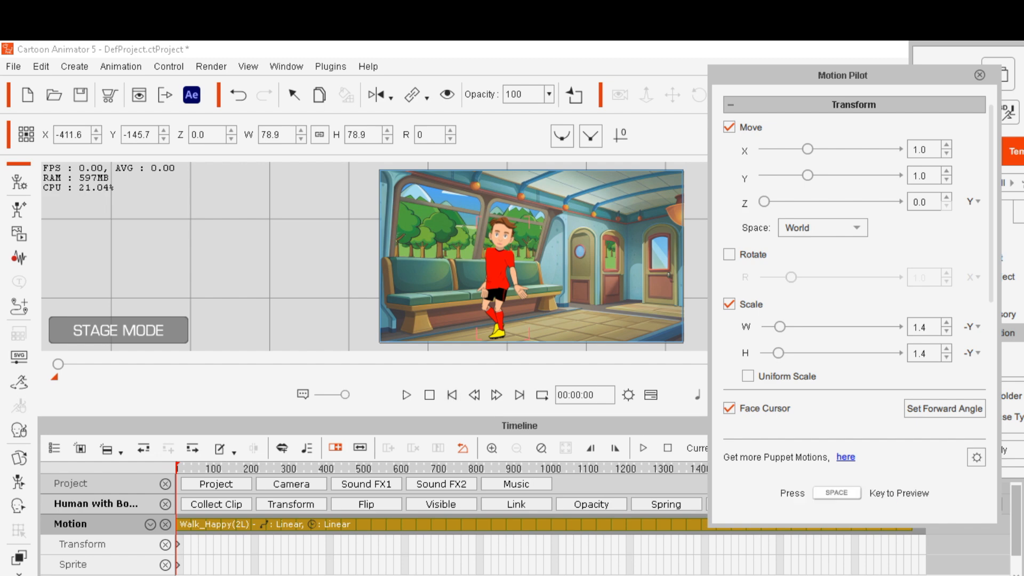
{"action": "key", "text": "space"}
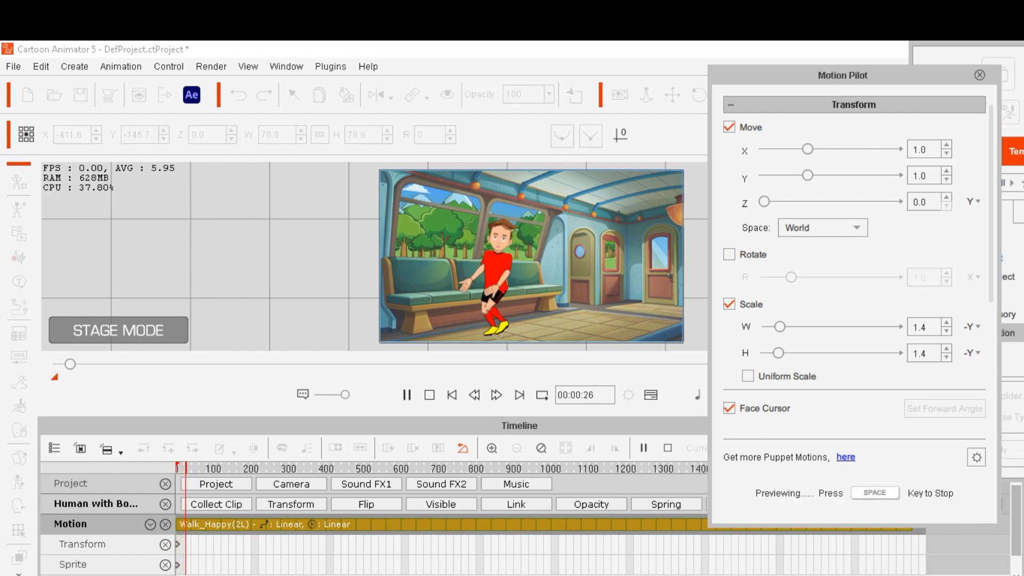